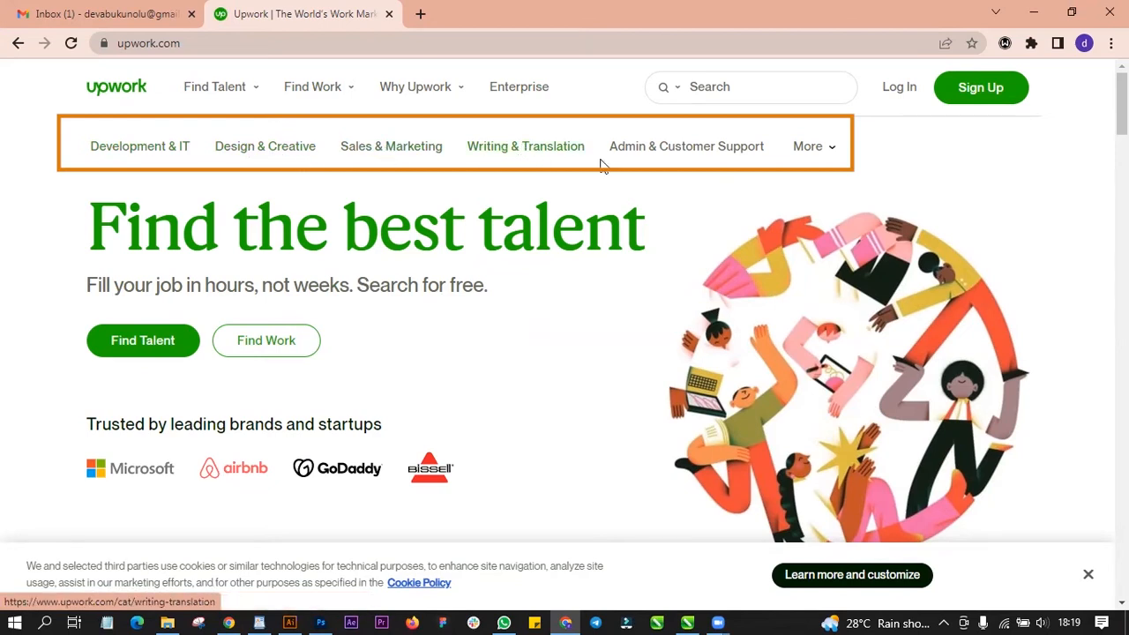
- Dismiss the cookie notice and start an account sign-up as a freelancer looking for work
mouse_move(819, 153)
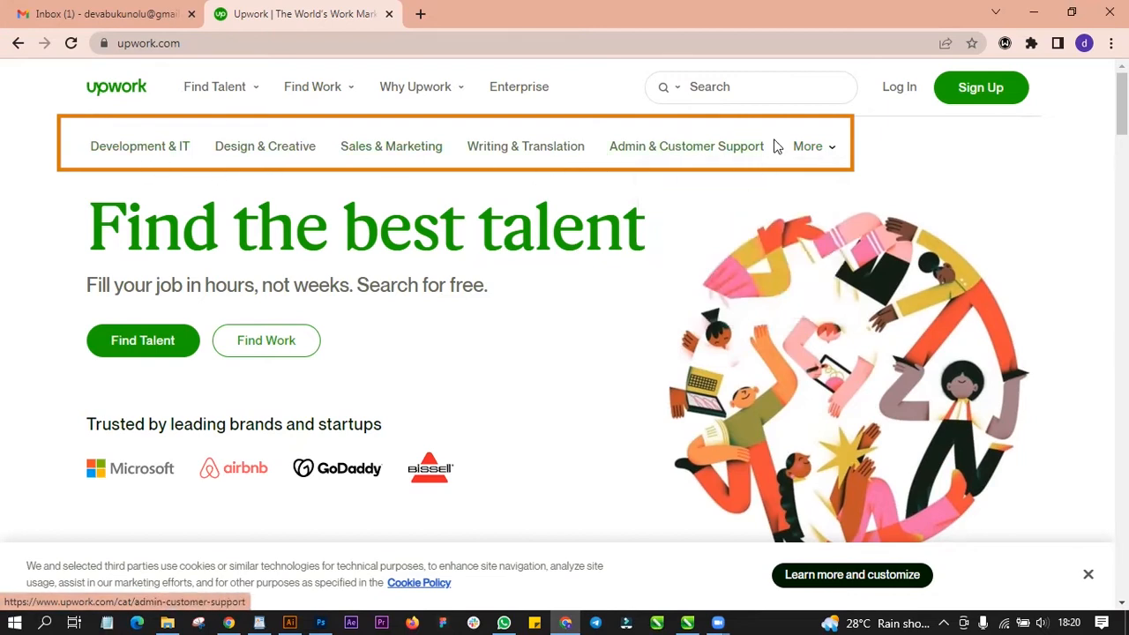
mouse_move(220, 92)
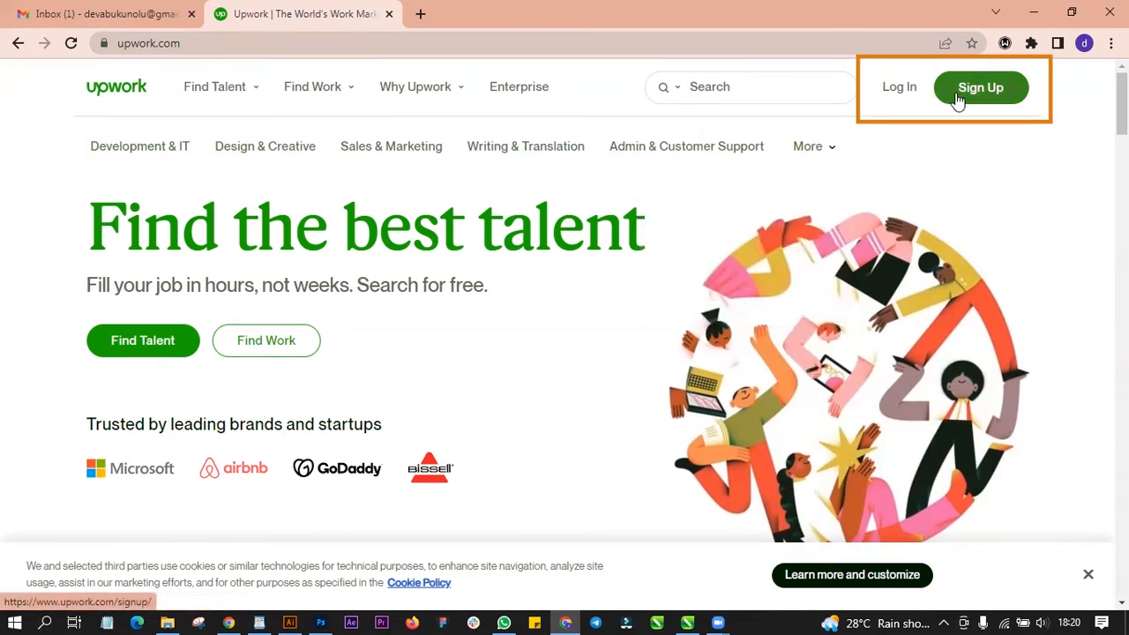
click(1087, 575)
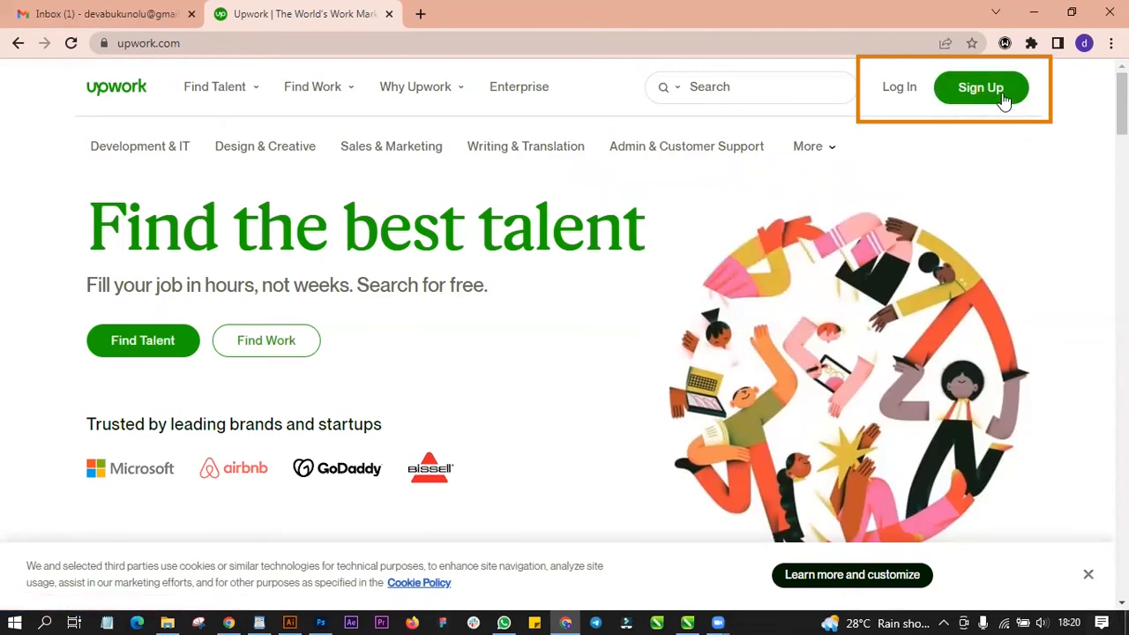
click(999, 96)
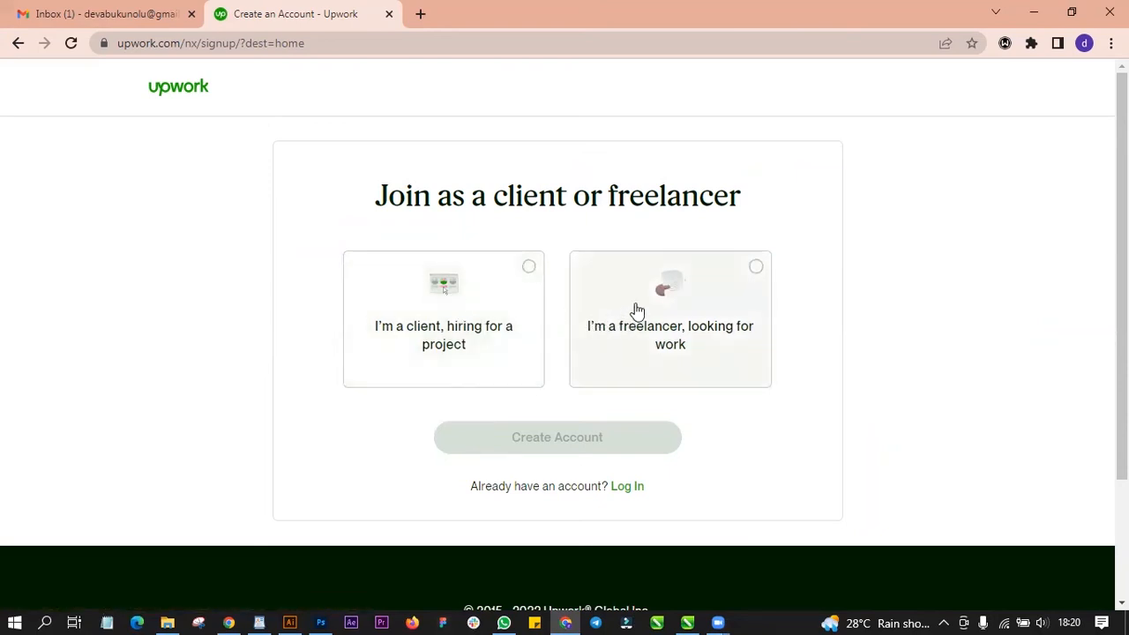
click(703, 304)
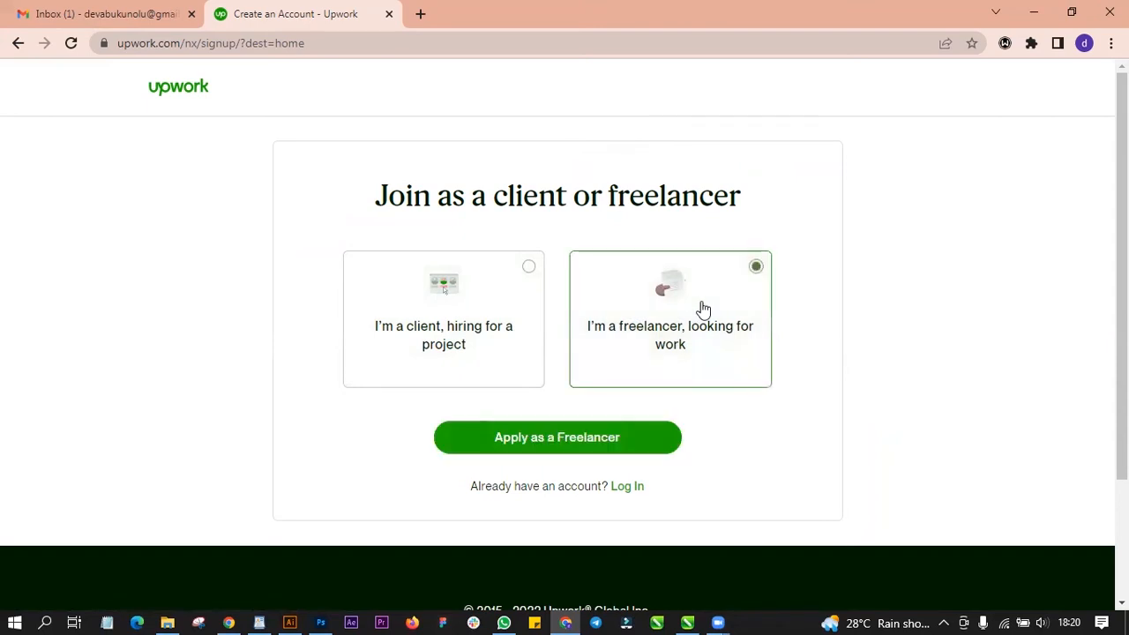
click(574, 438)
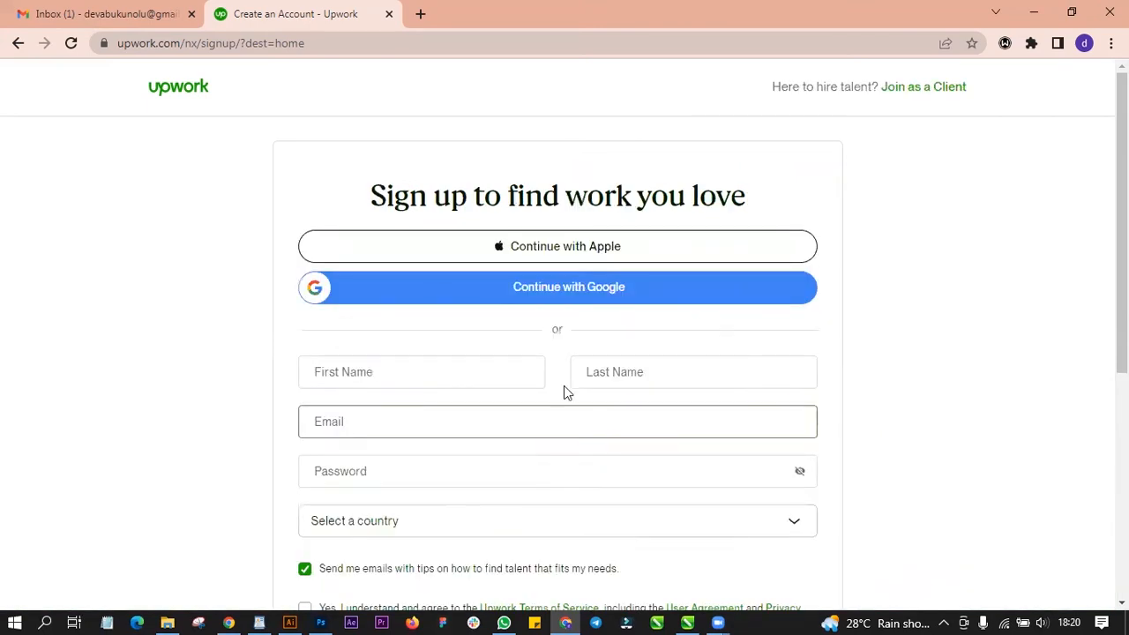
- Look over the sign-up form and continue the registration with the listed Google account
scroll(486, 386, down, 1)
scroll(486, 379, up, 1)
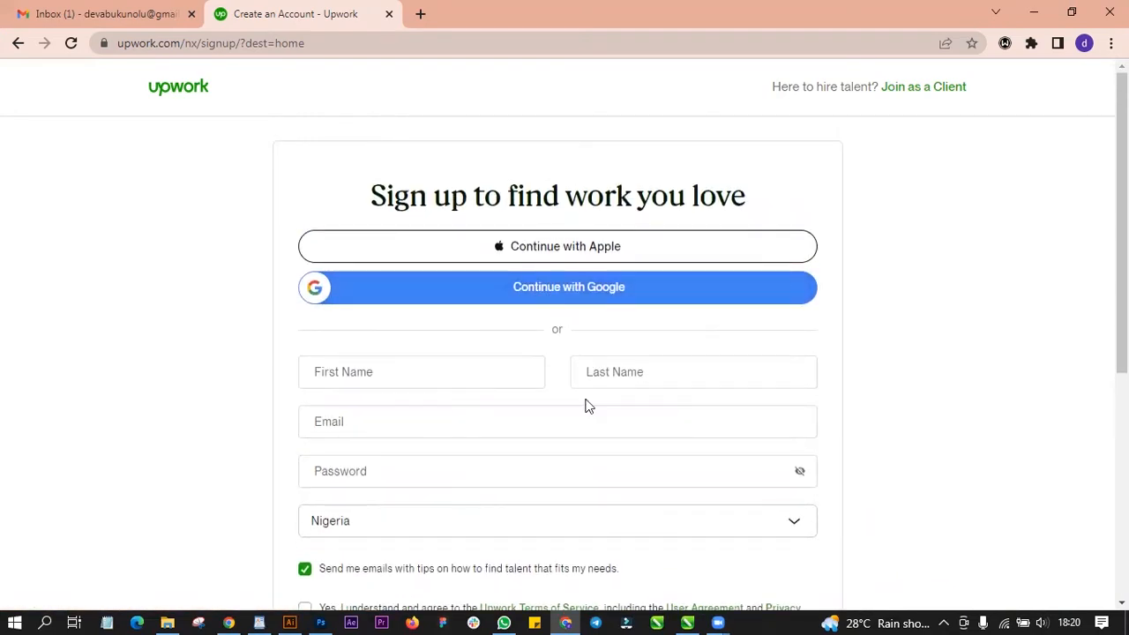
scroll(485, 450, down, 1)
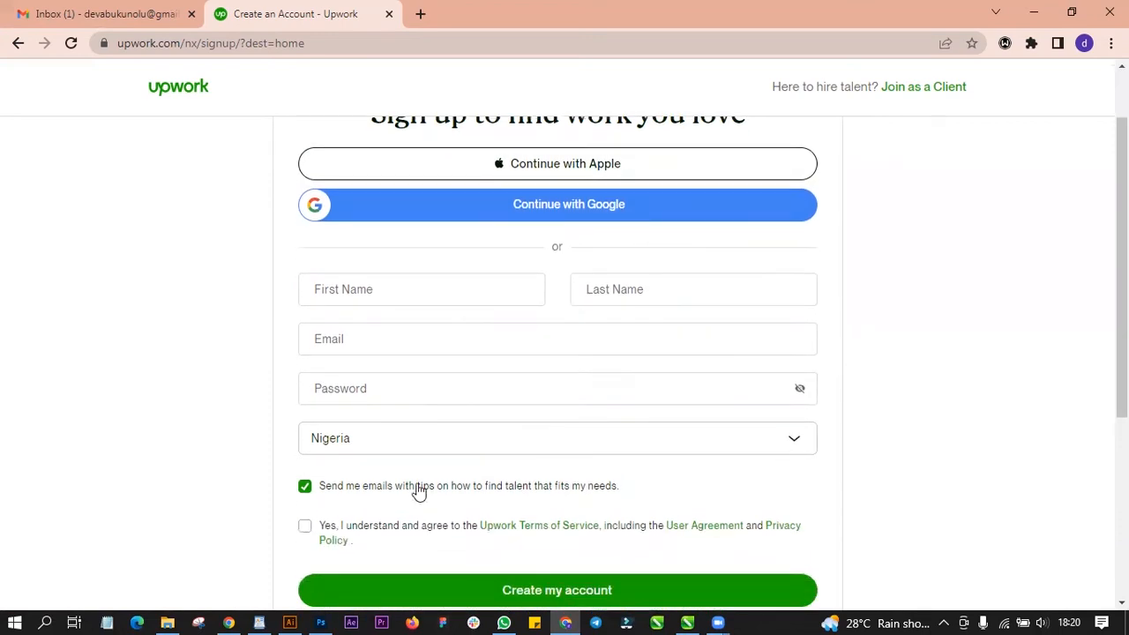
scroll(485, 330, up, 1)
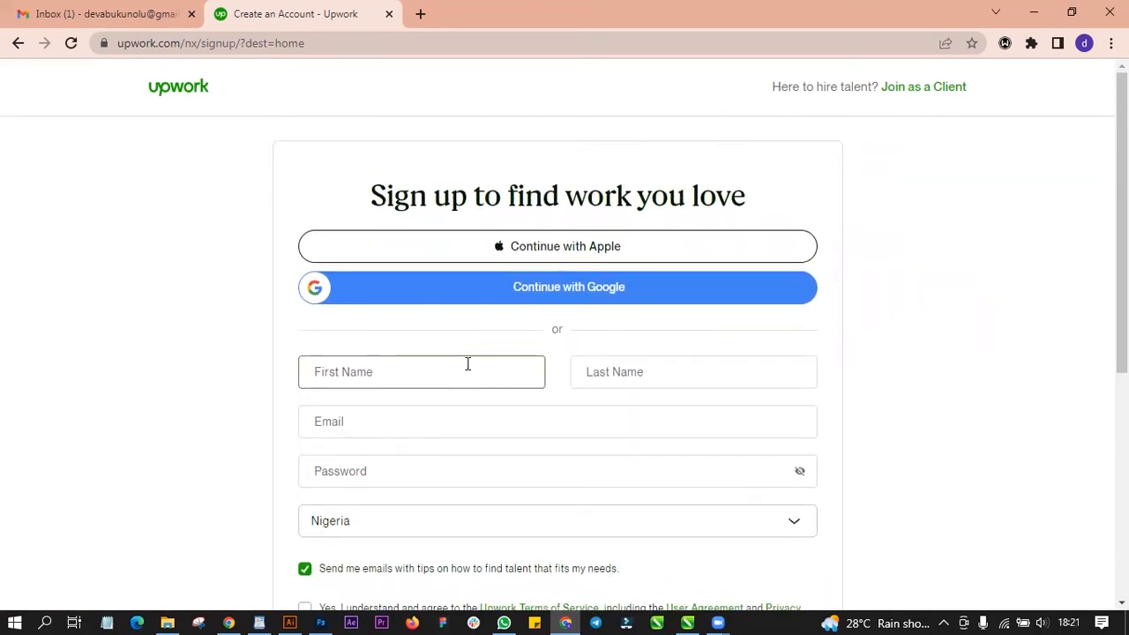
click(480, 297)
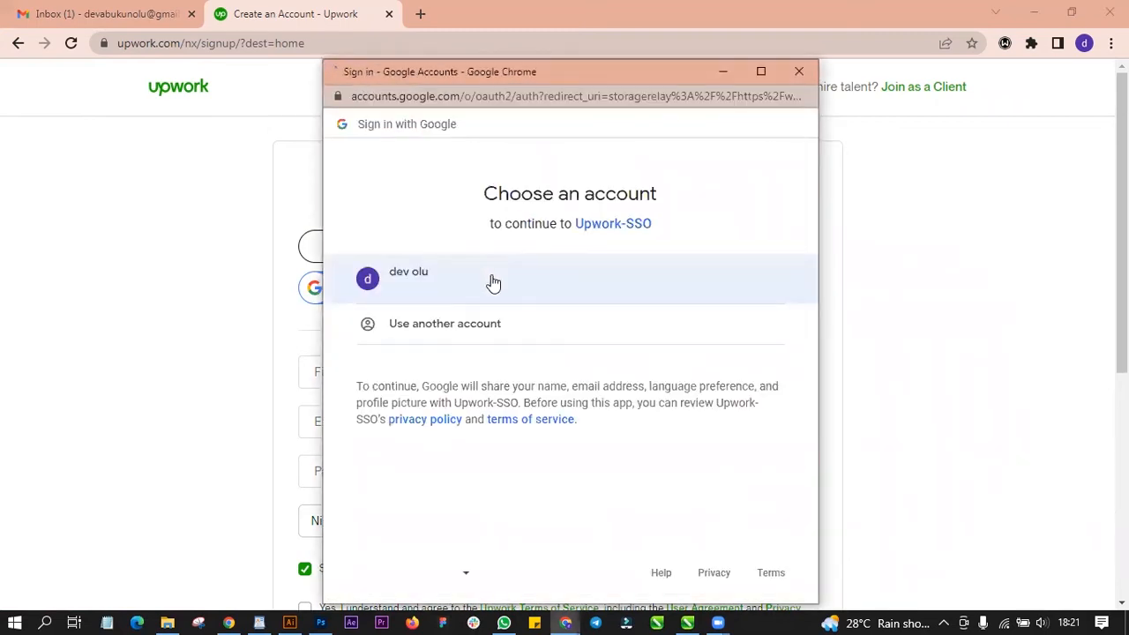
click(479, 290)
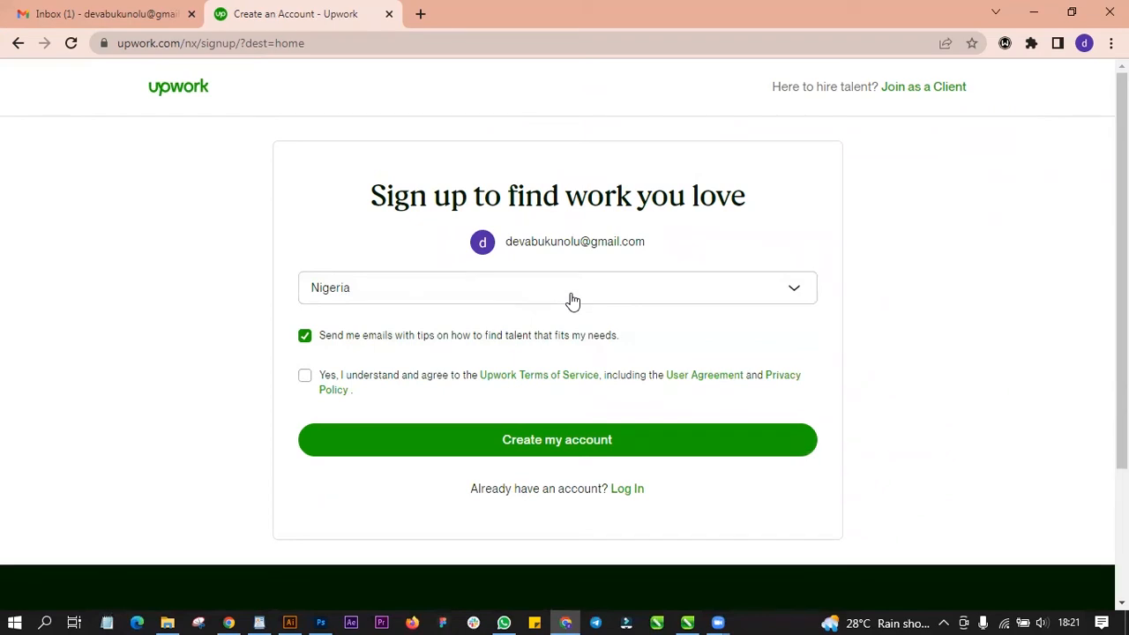
- Choose Nigeria as the country, agree to the Upwork Terms of Service and create the account
click(640, 290)
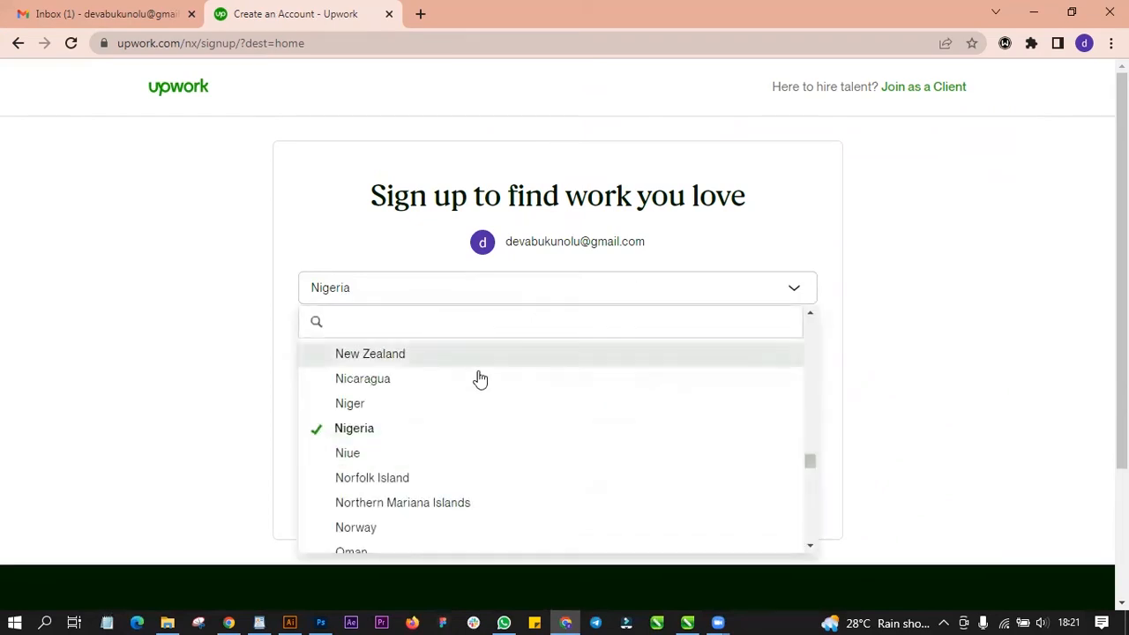
click(399, 429)
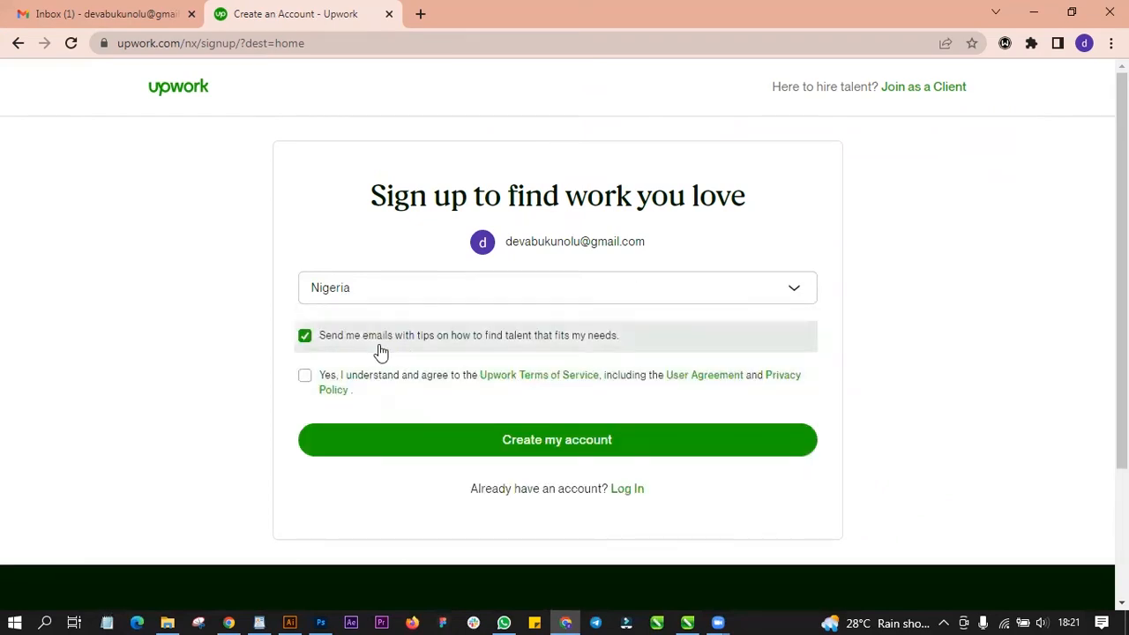
click(304, 385)
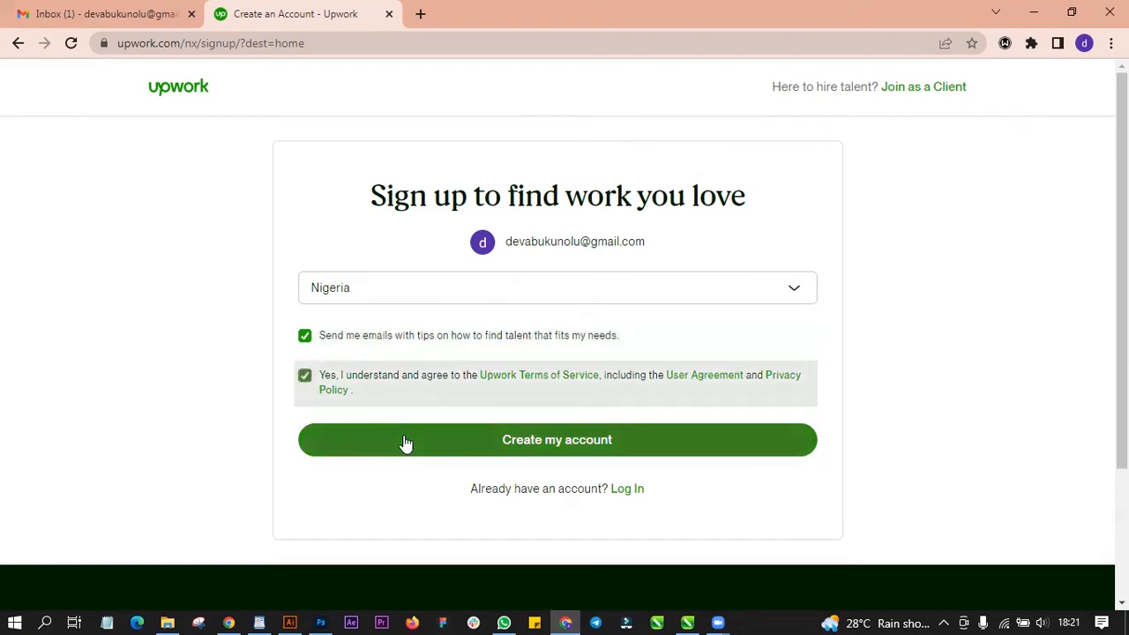
click(403, 439)
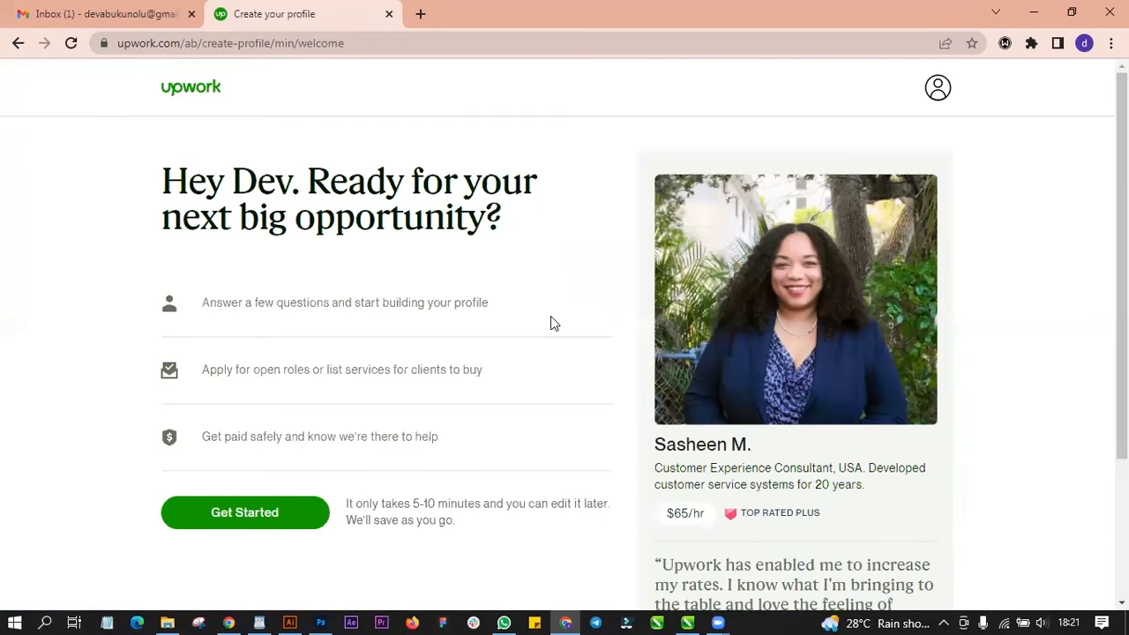
- Get started on the profile and answer the freelancing experience question with "I've tried it but still might need tips"
scroll(550, 315, down, 2)
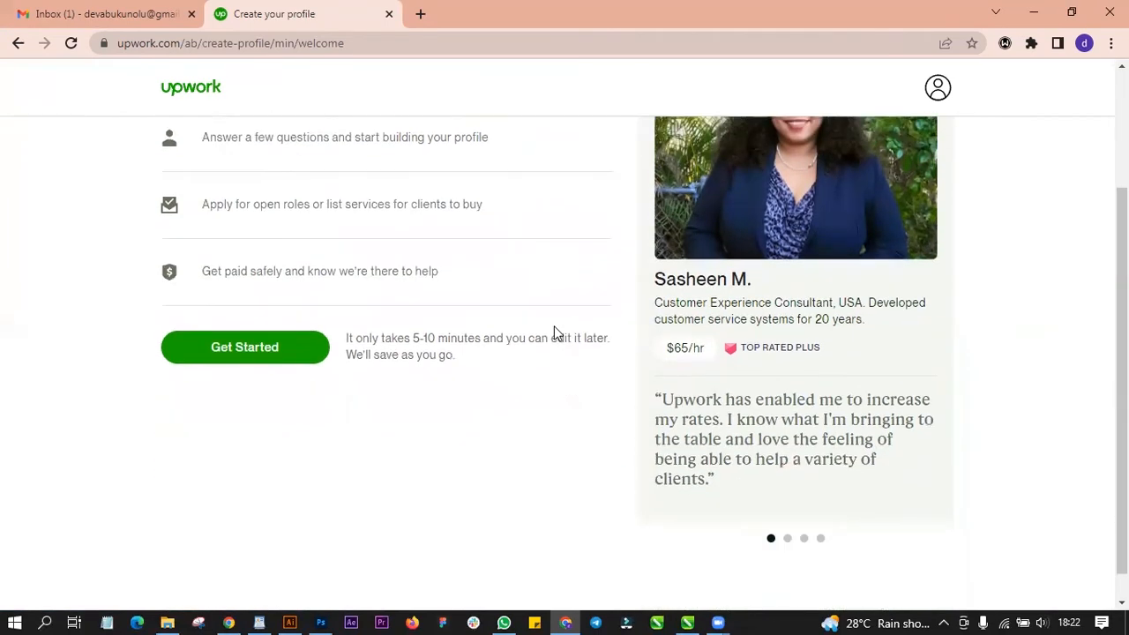
scroll(554, 326, up, 2)
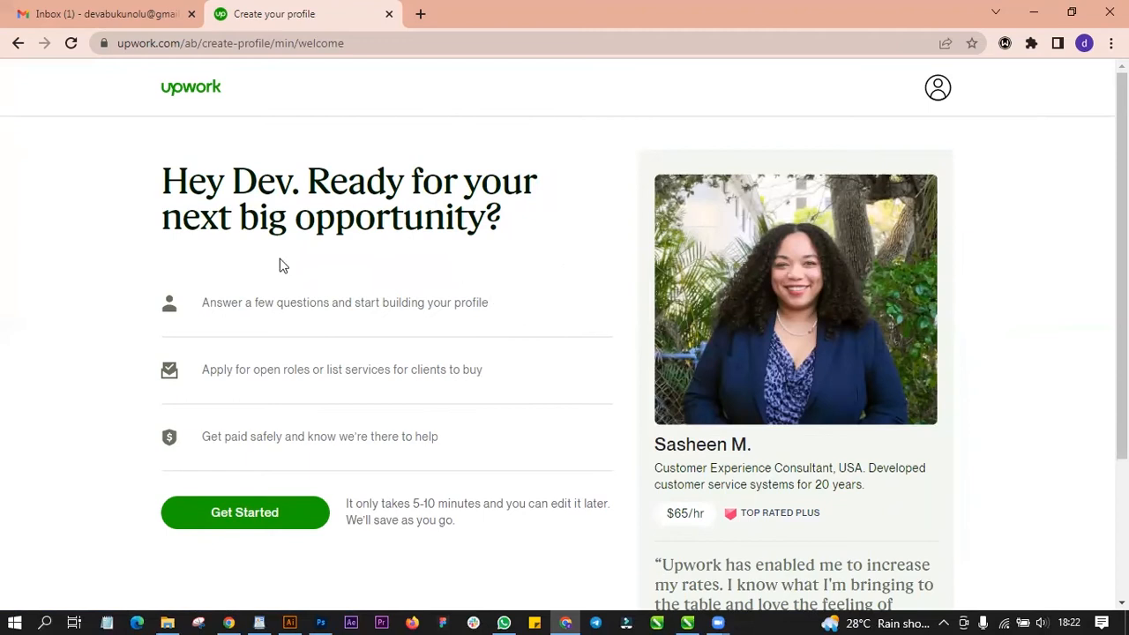
click(254, 523)
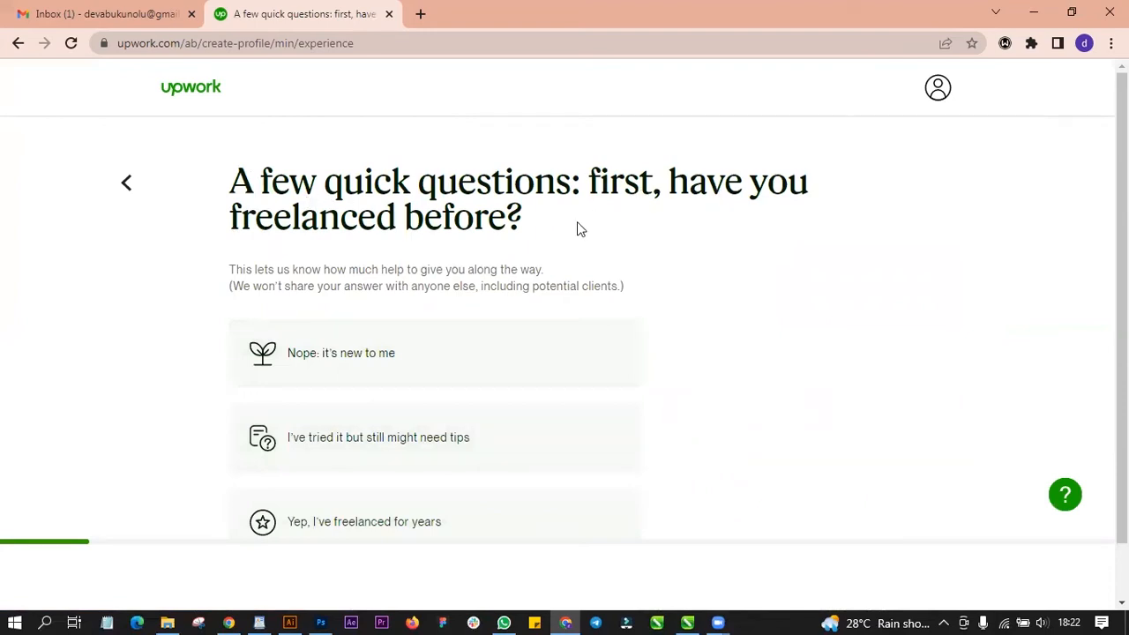
scroll(358, 435, down, 1)
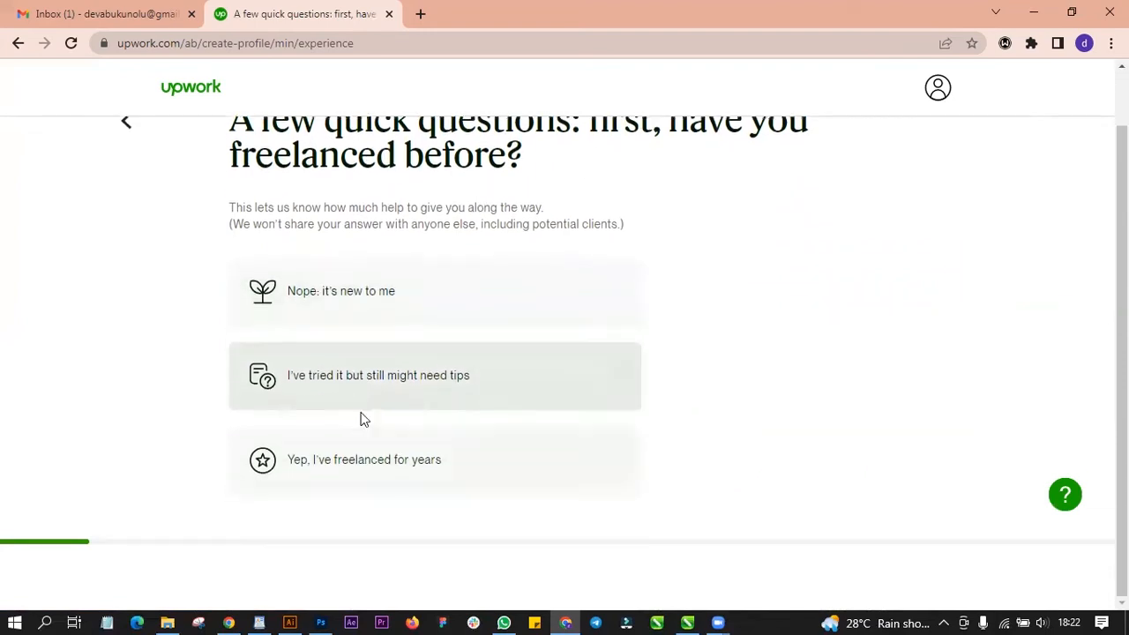
click(420, 384)
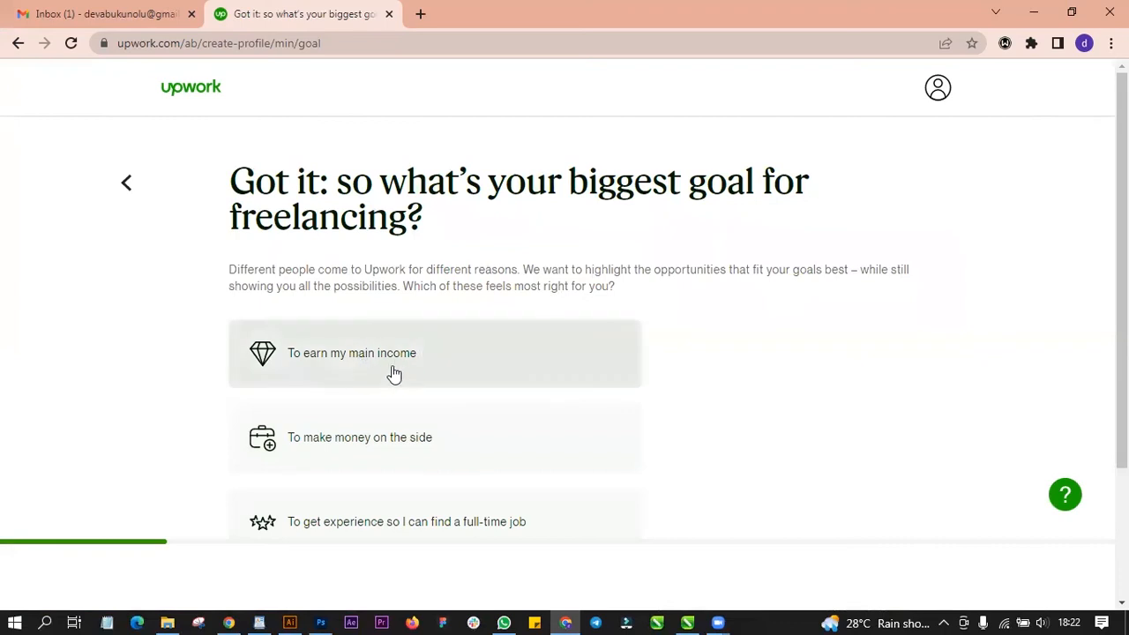
- Review the freelancing goal options and choose "To earn my main income" as the biggest goal
scroll(348, 443, down, 1)
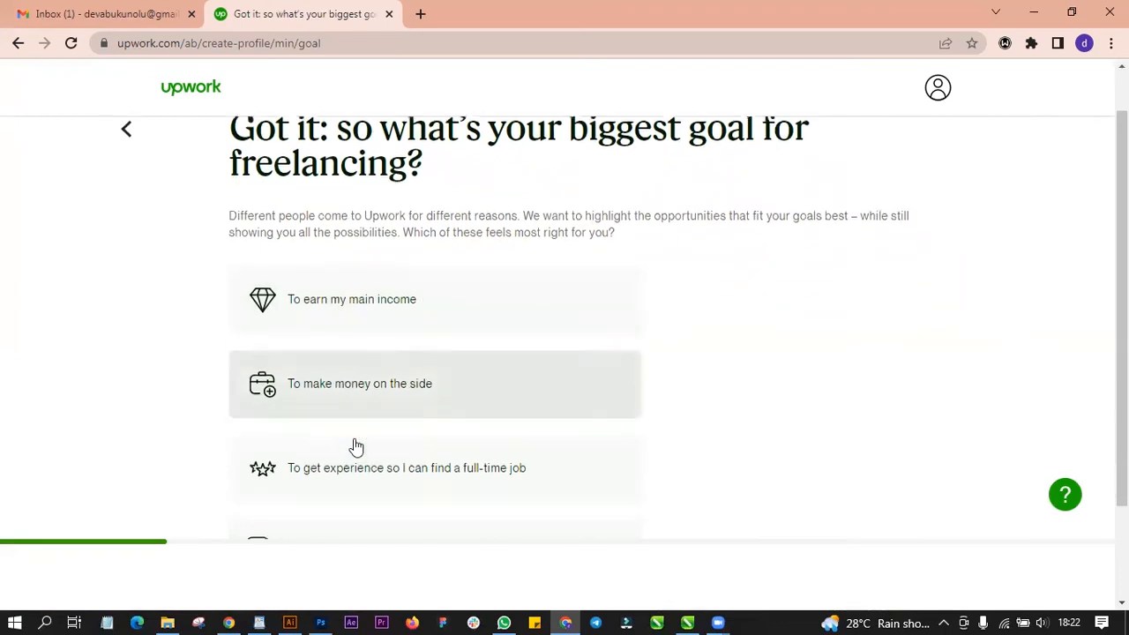
scroll(358, 461, down, 1)
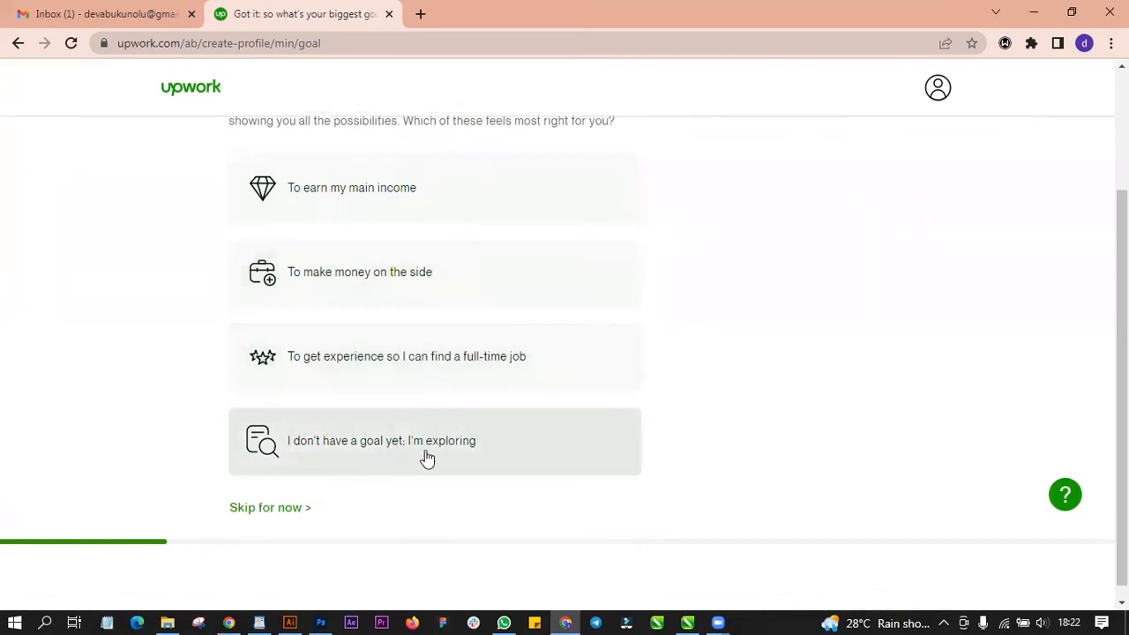
scroll(289, 491, up, 1)
scroll(291, 512, down, 1)
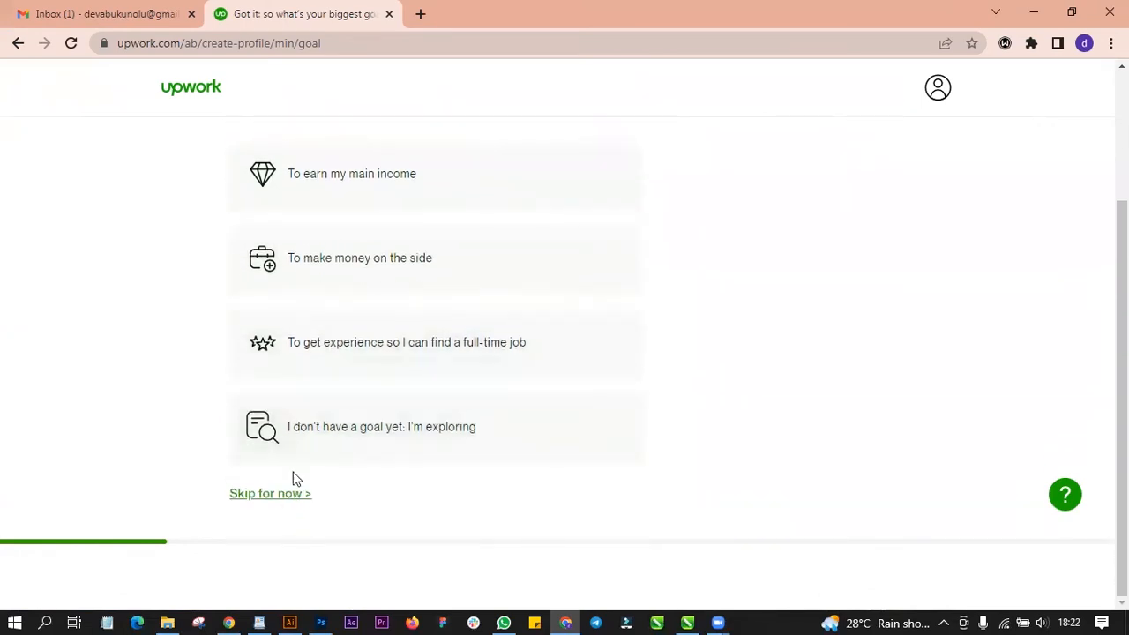
scroll(349, 432, up, 1)
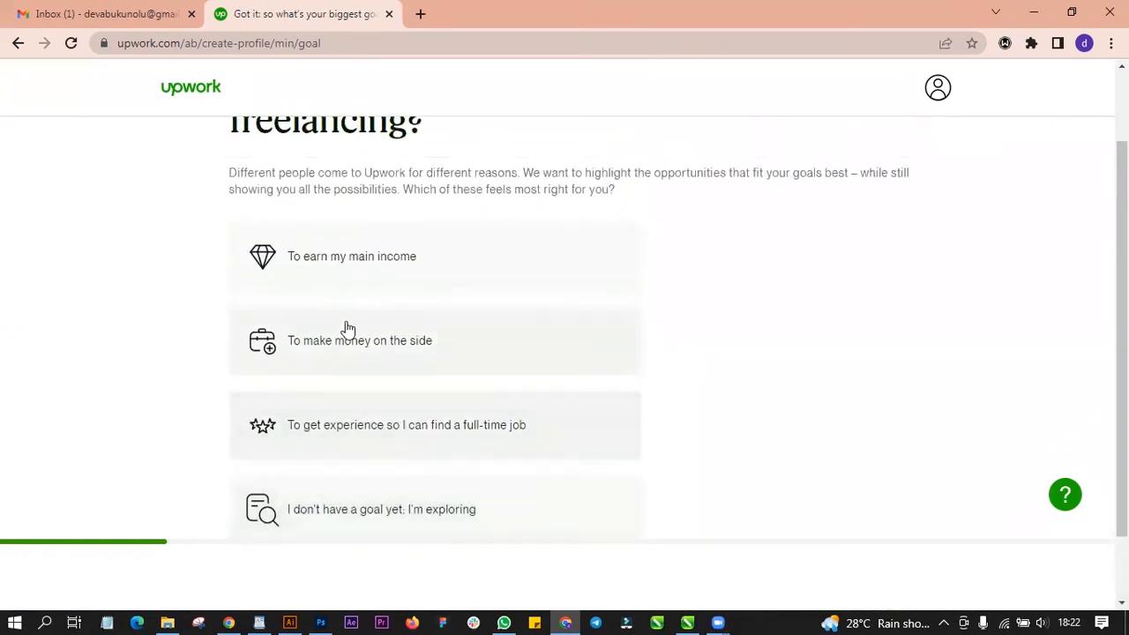
click(351, 269)
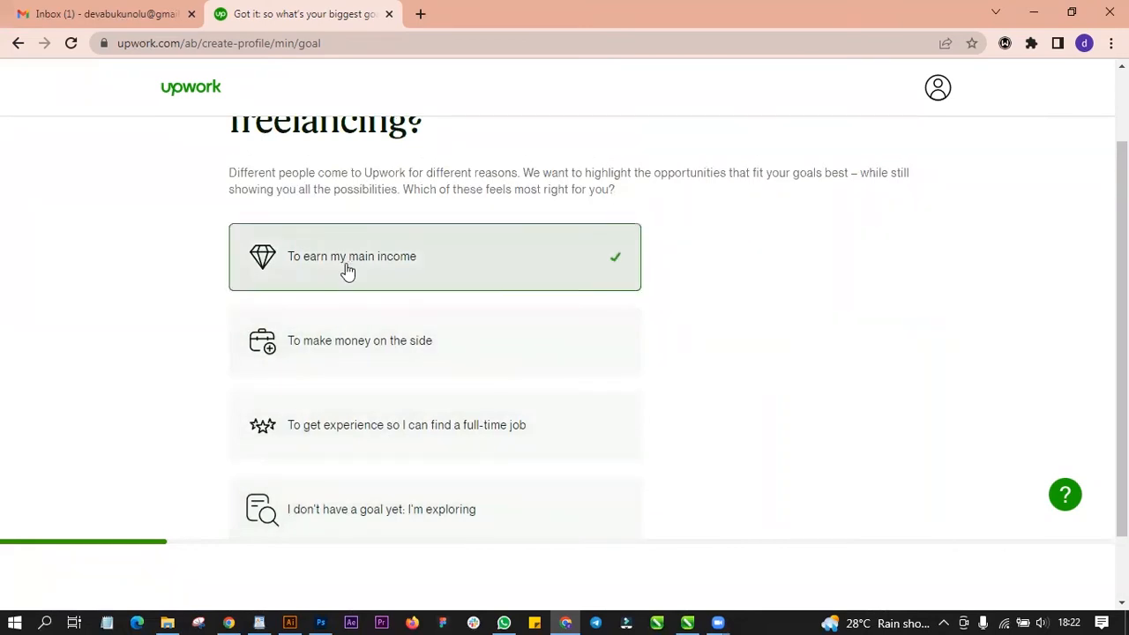
- Select all three work preferences, finding opportunities, packaging work and Upwork as recruiter, and proceed to creating the profile
scroll(371, 306, up, 2)
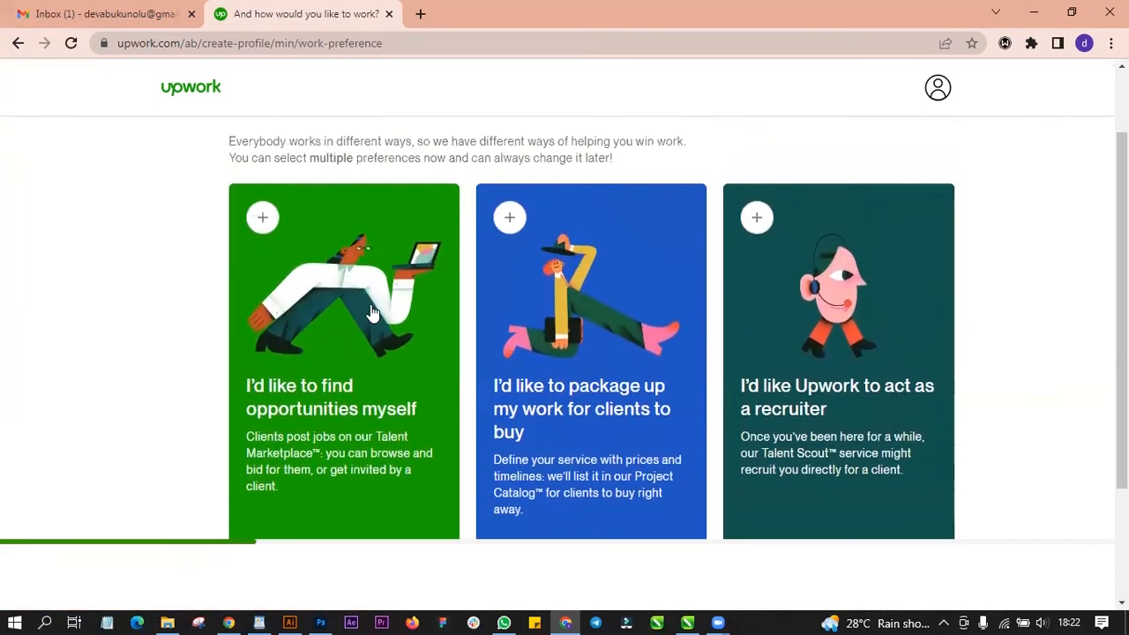
scroll(371, 313, up, 1)
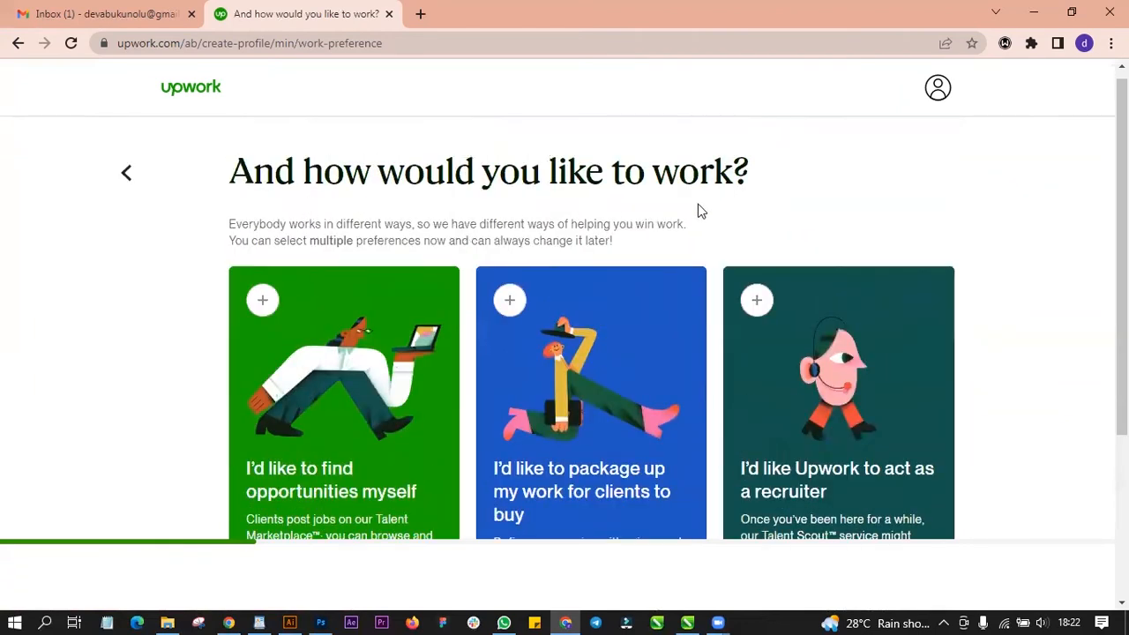
scroll(296, 503, down, 1)
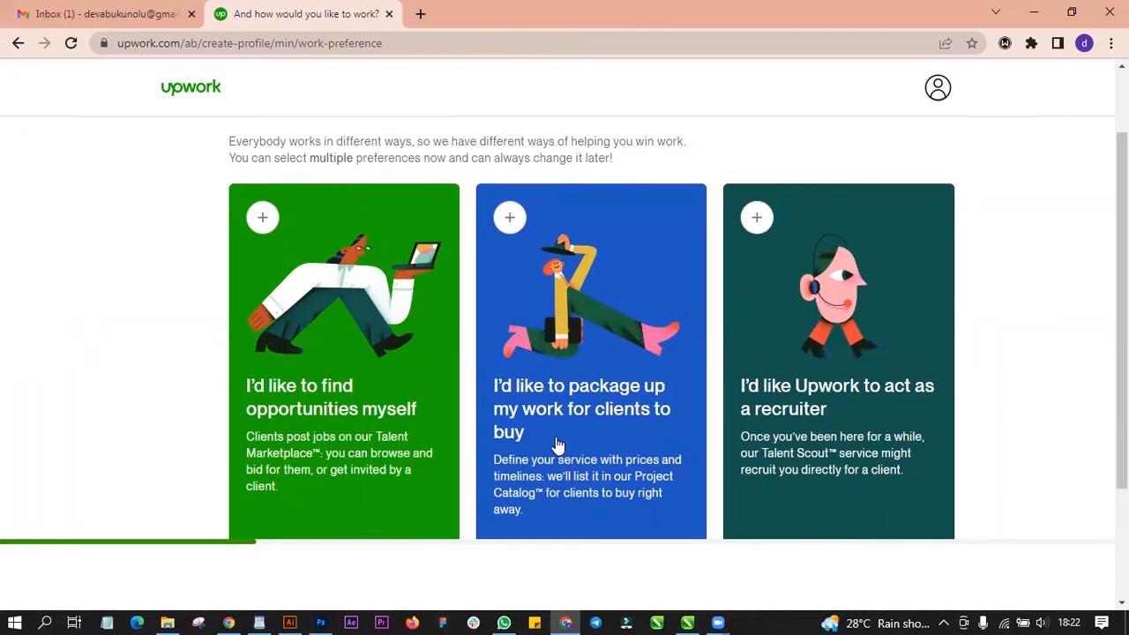
scroll(557, 444, down, 1)
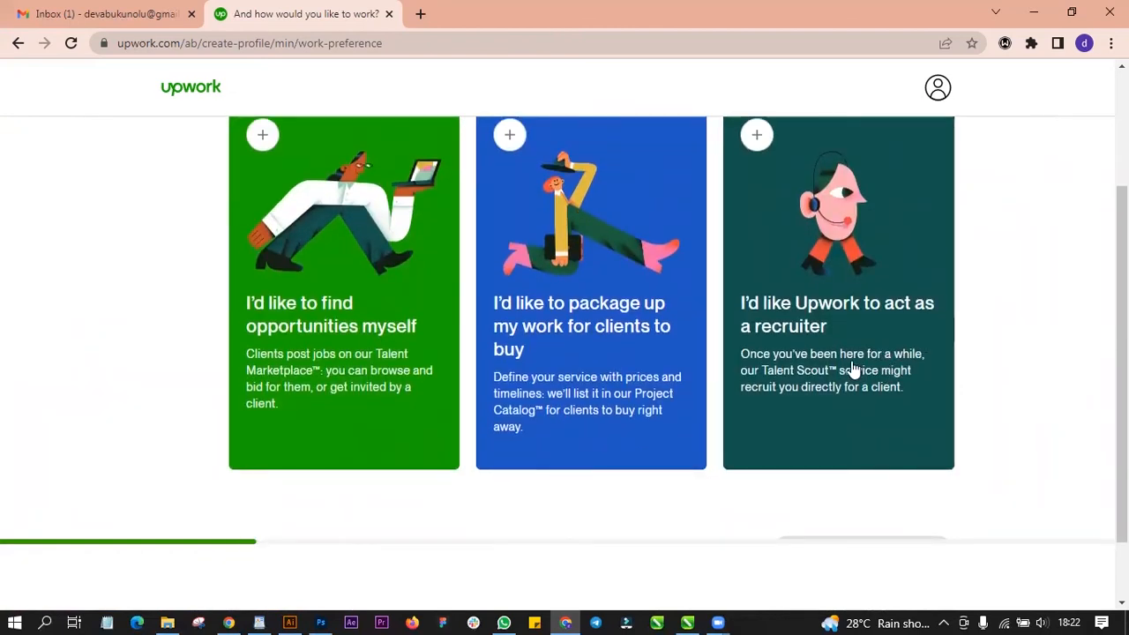
scroll(688, 436, up, 1)
click(595, 459)
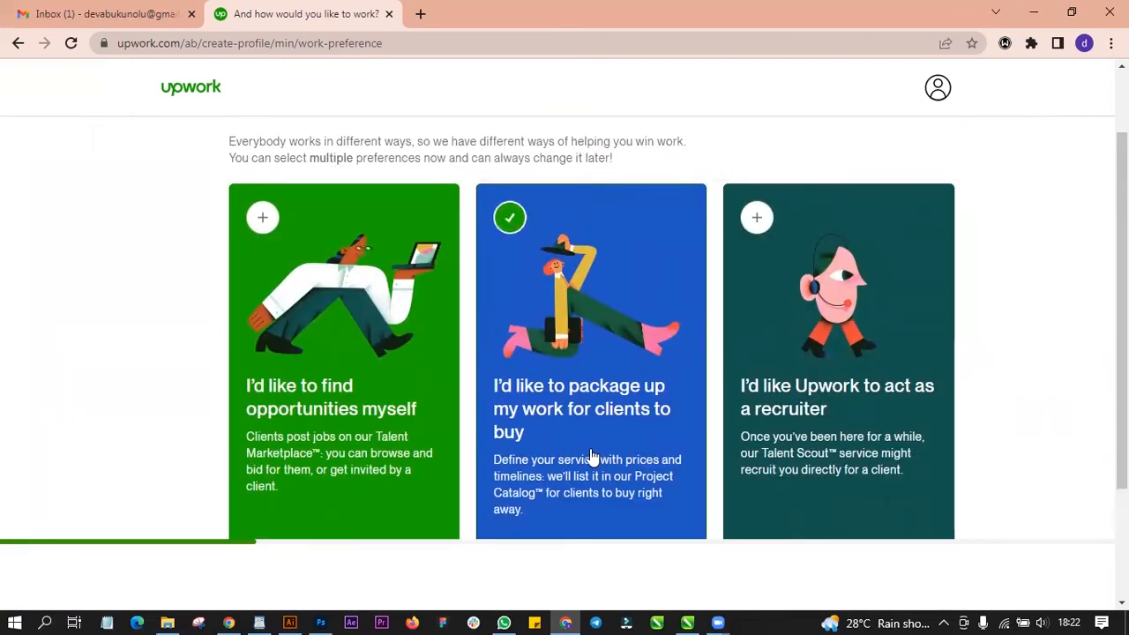
click(258, 203)
click(757, 218)
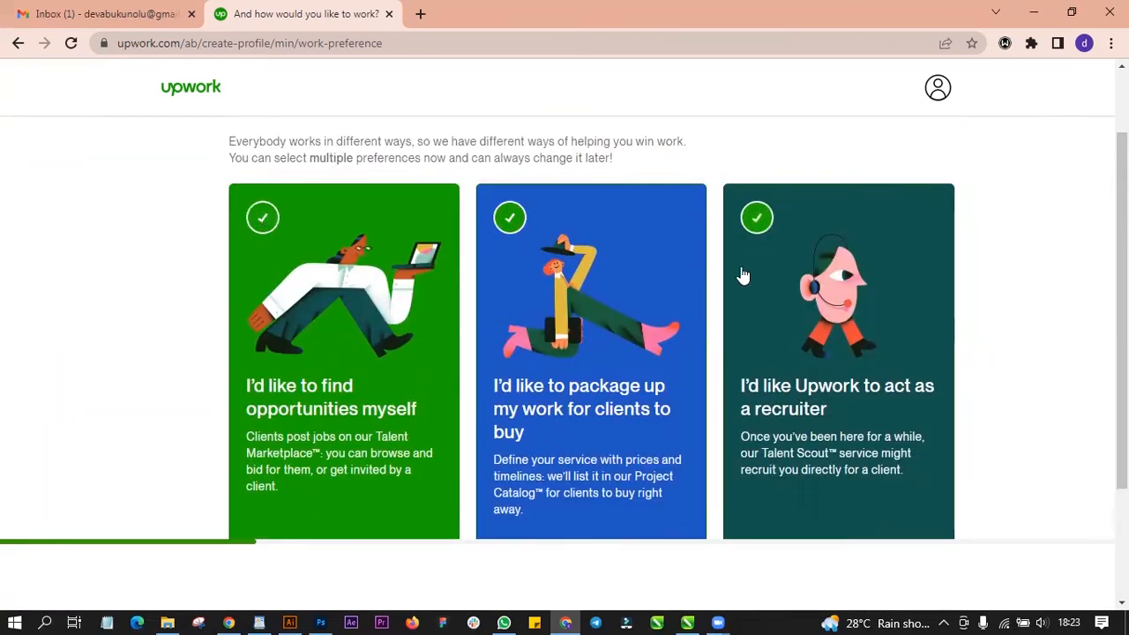
scroll(732, 300, down, 2)
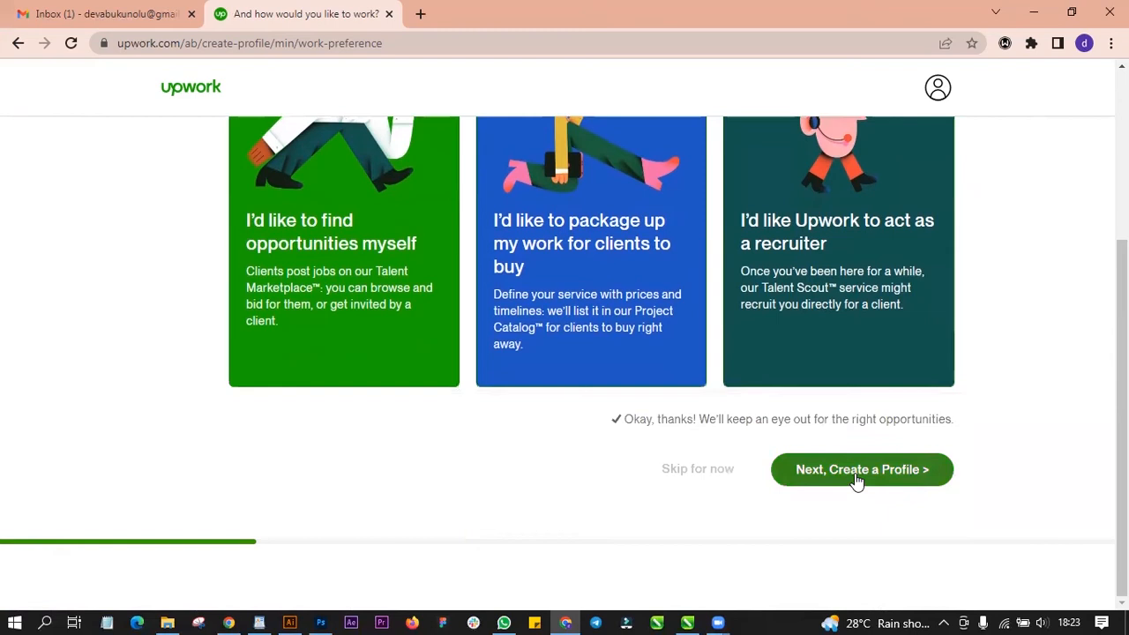
click(855, 476)
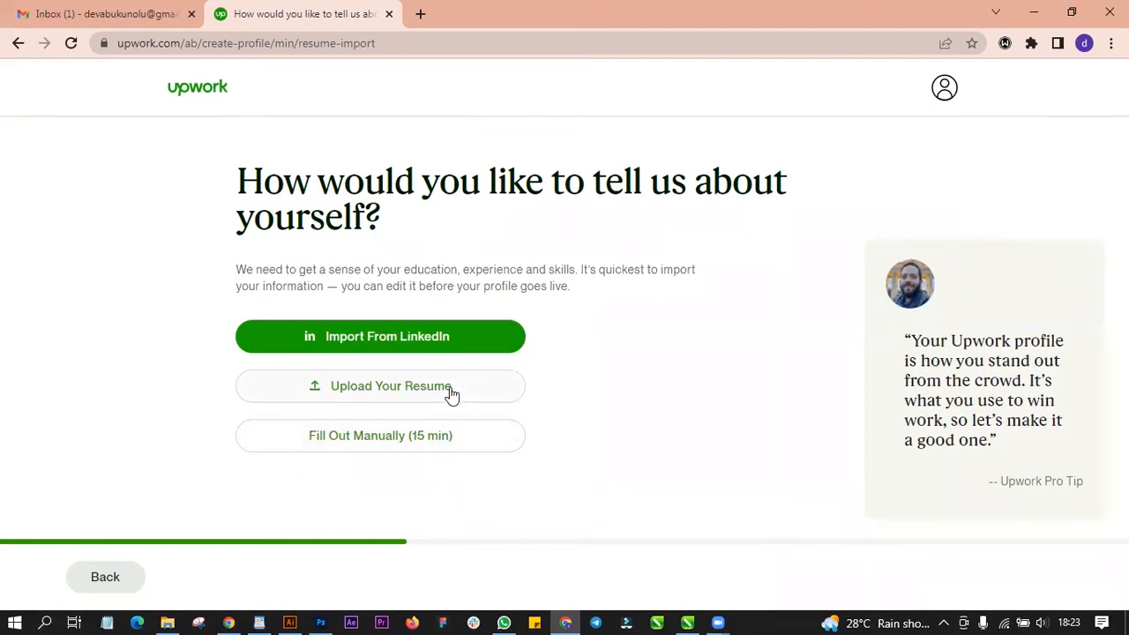
- Choose to fill out the profile manually, enter the title "Graphic Designer | Ui designer | Wordpress Expert" and proceed to work experience
click(438, 441)
click(428, 331)
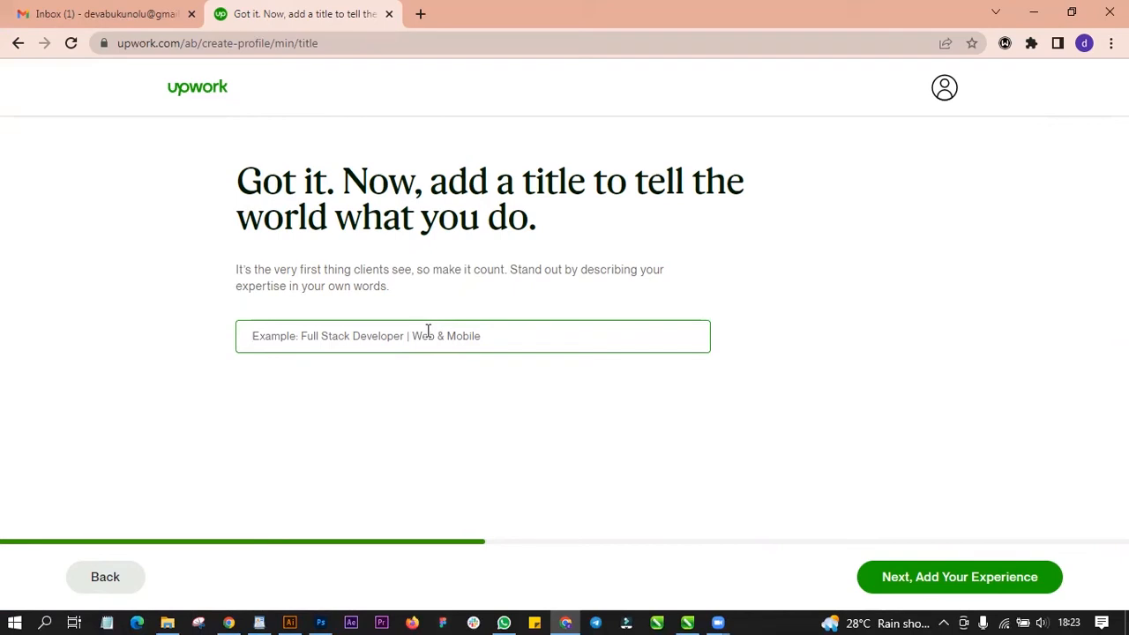
text(G)
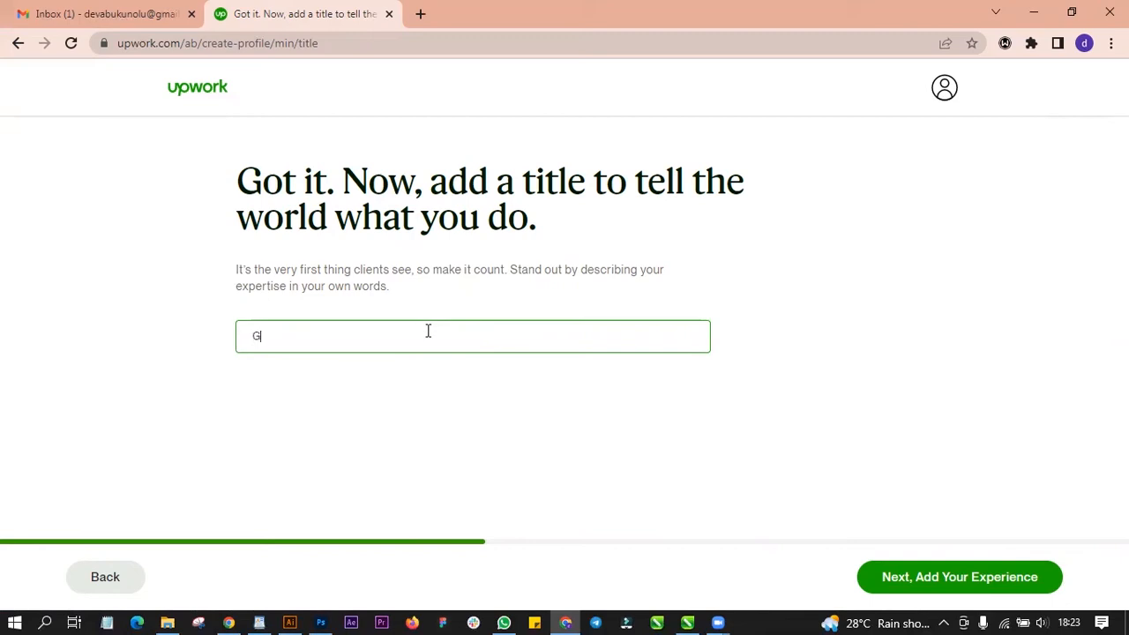
text(raphic Designer )
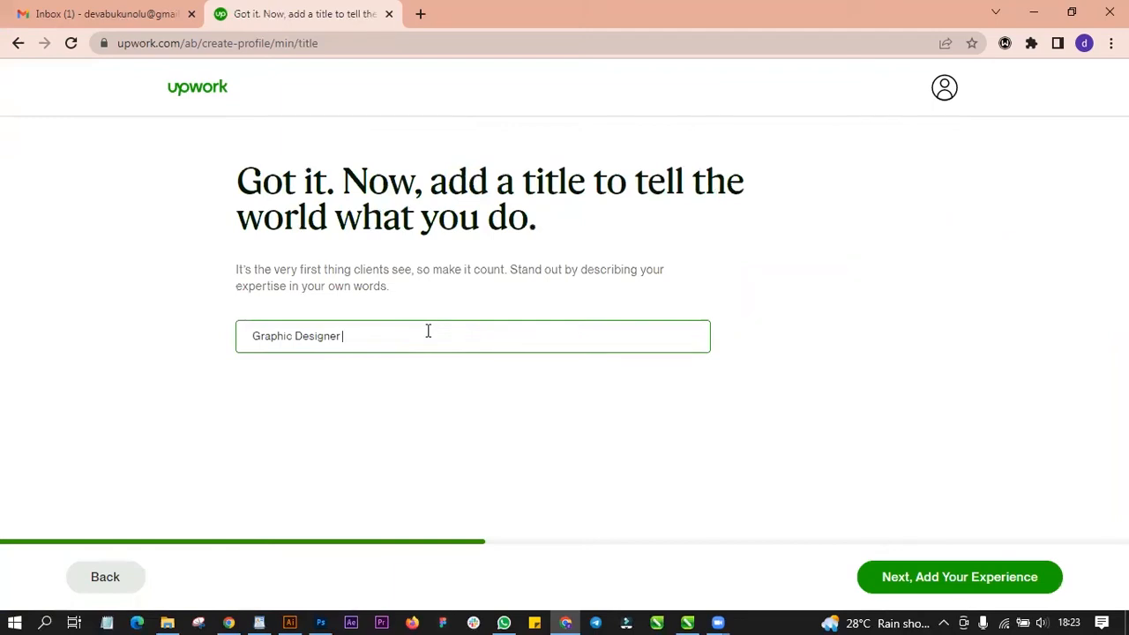
text(|)
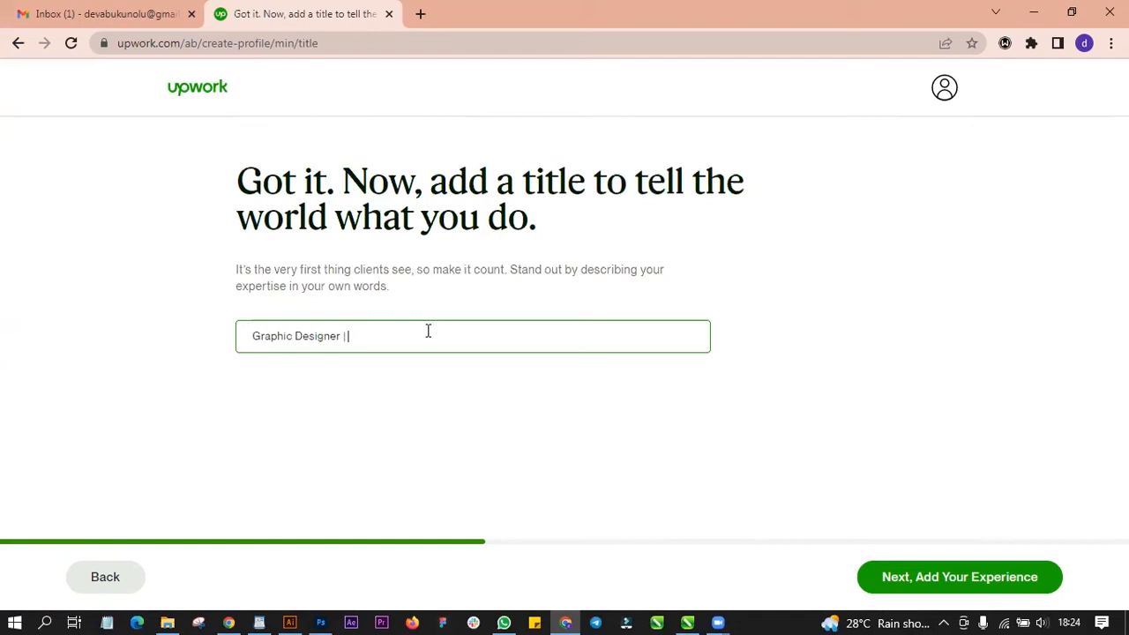
text( Ui designer | Wordpress Expert)
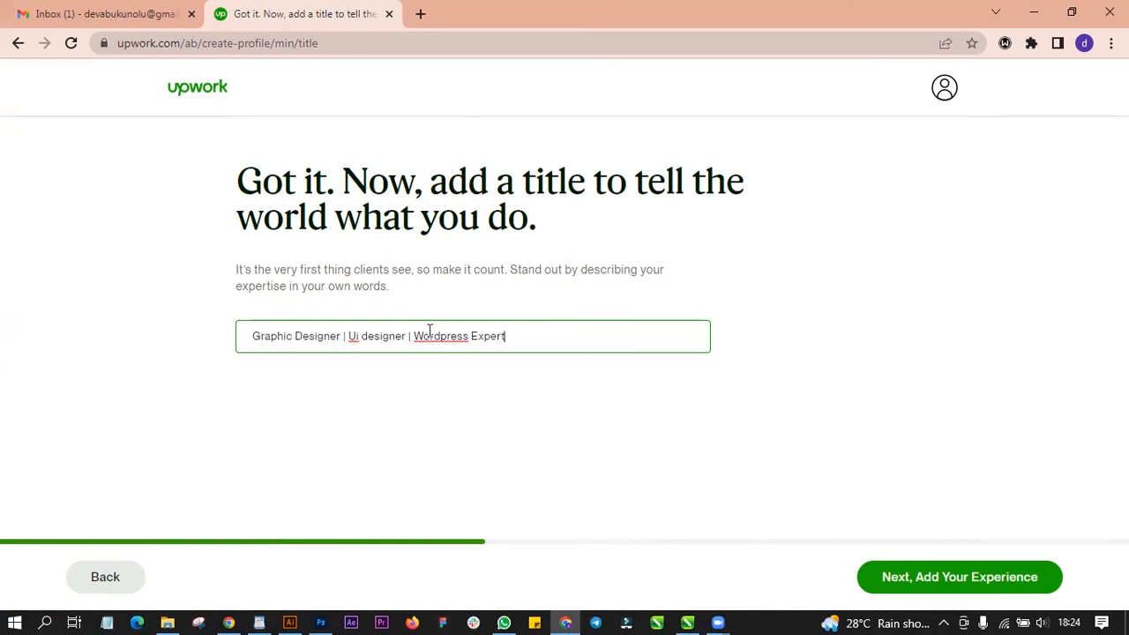
click(977, 577)
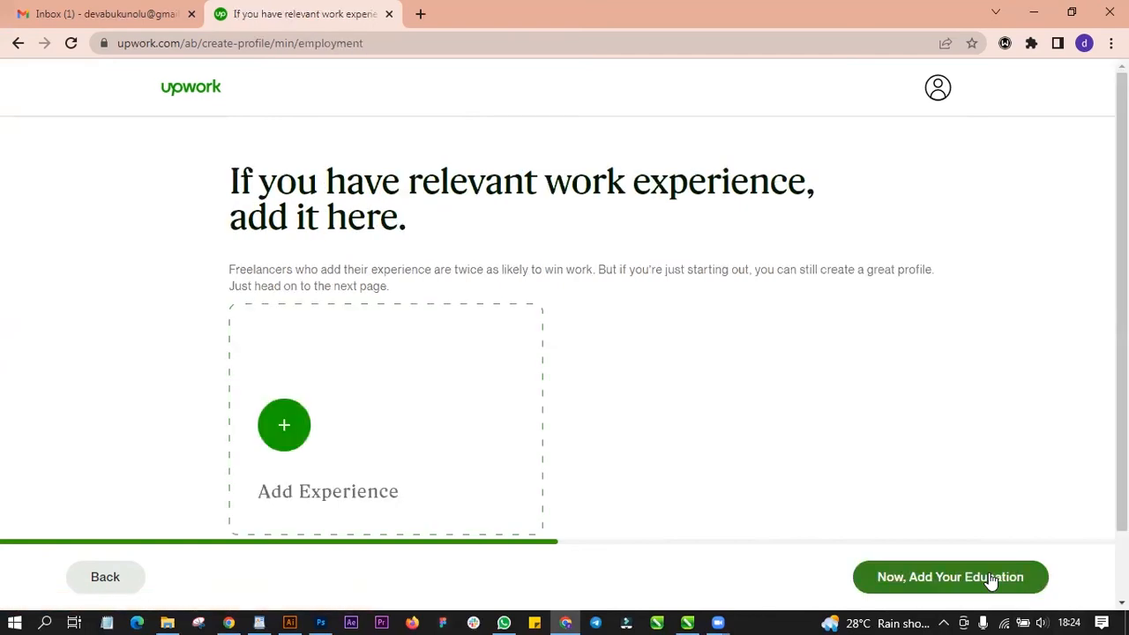
- Mark the work experience section as having nothing to add and proceed to the education section
scroll(345, 511, down, 1)
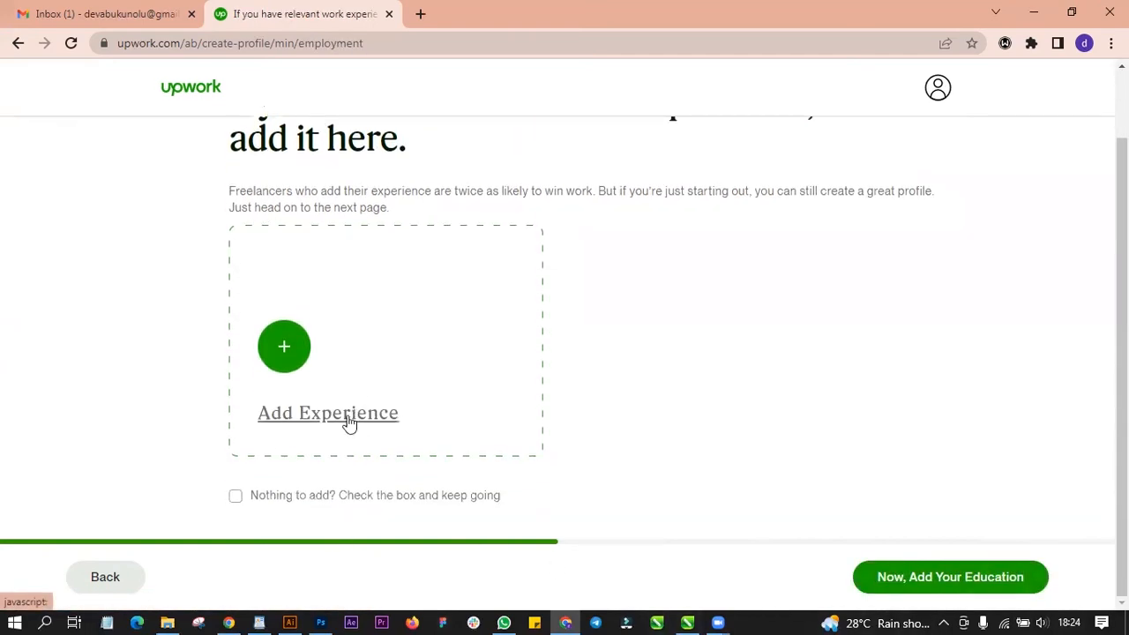
scroll(351, 441, up, 1)
scroll(351, 469, down, 1)
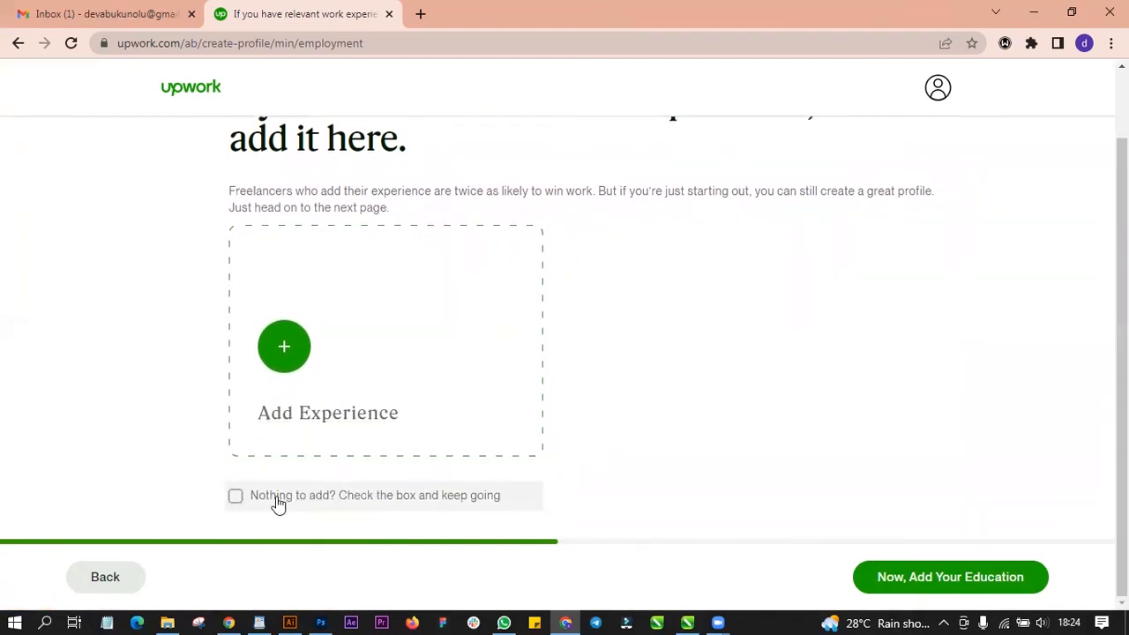
click(272, 501)
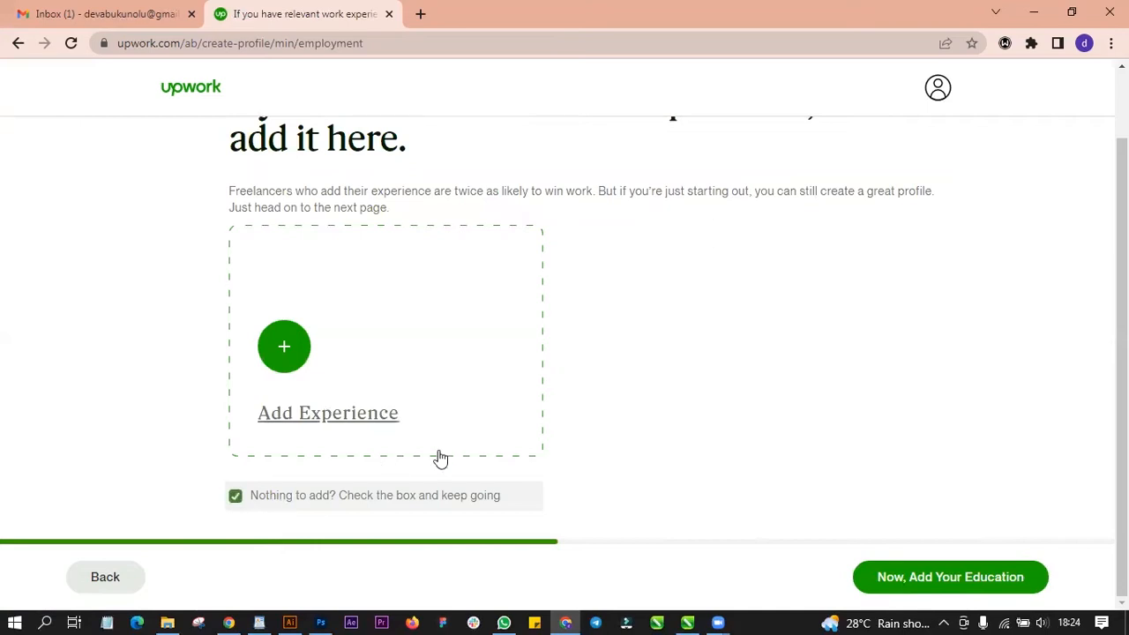
click(908, 578)
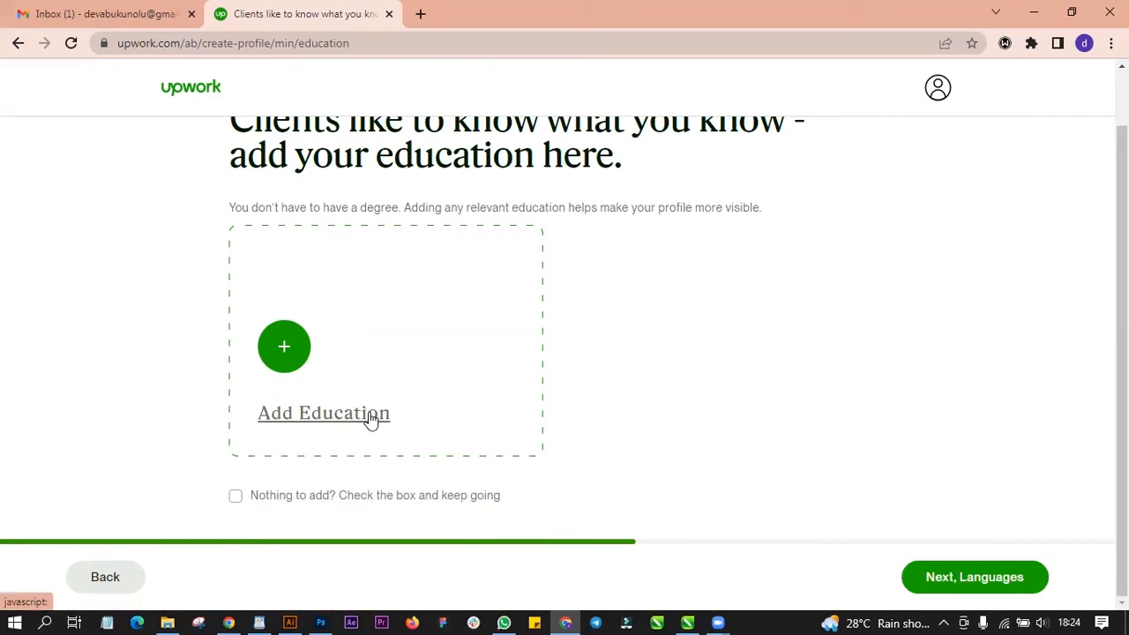
- Mark the education section as having nothing to add and continue to the languages section
scroll(368, 420, up, 1)
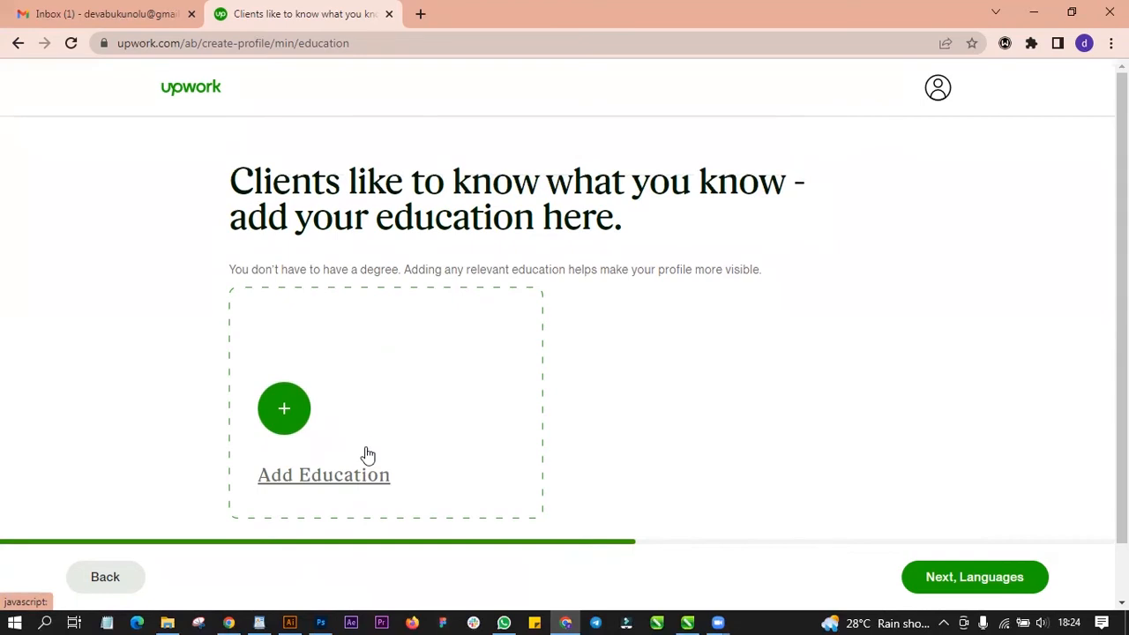
scroll(365, 467, down, 1)
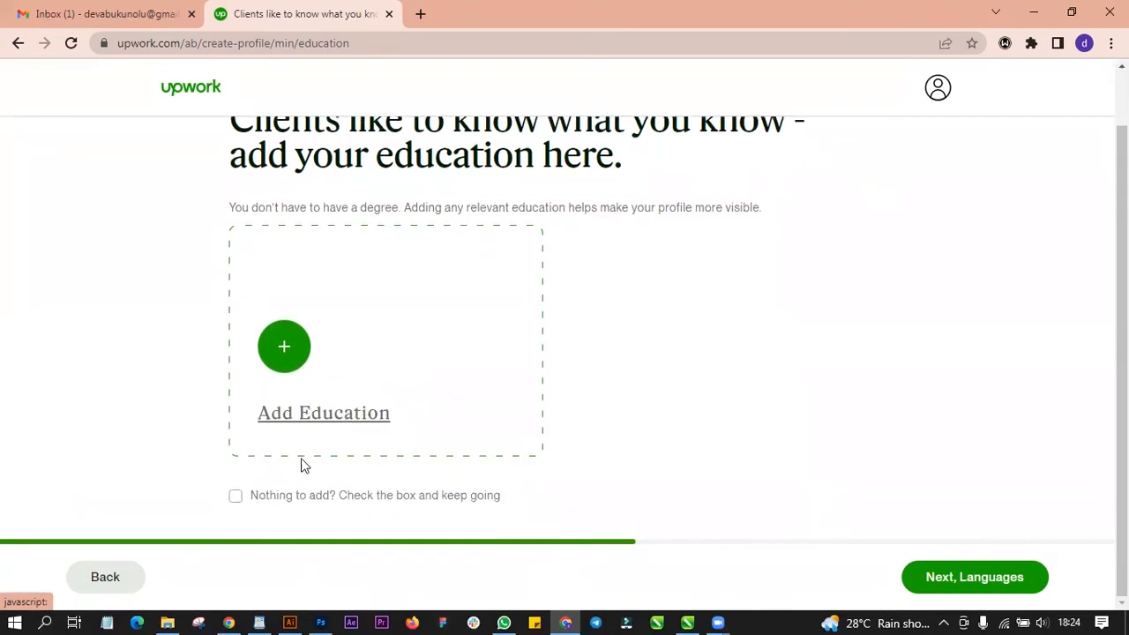
click(235, 496)
click(950, 577)
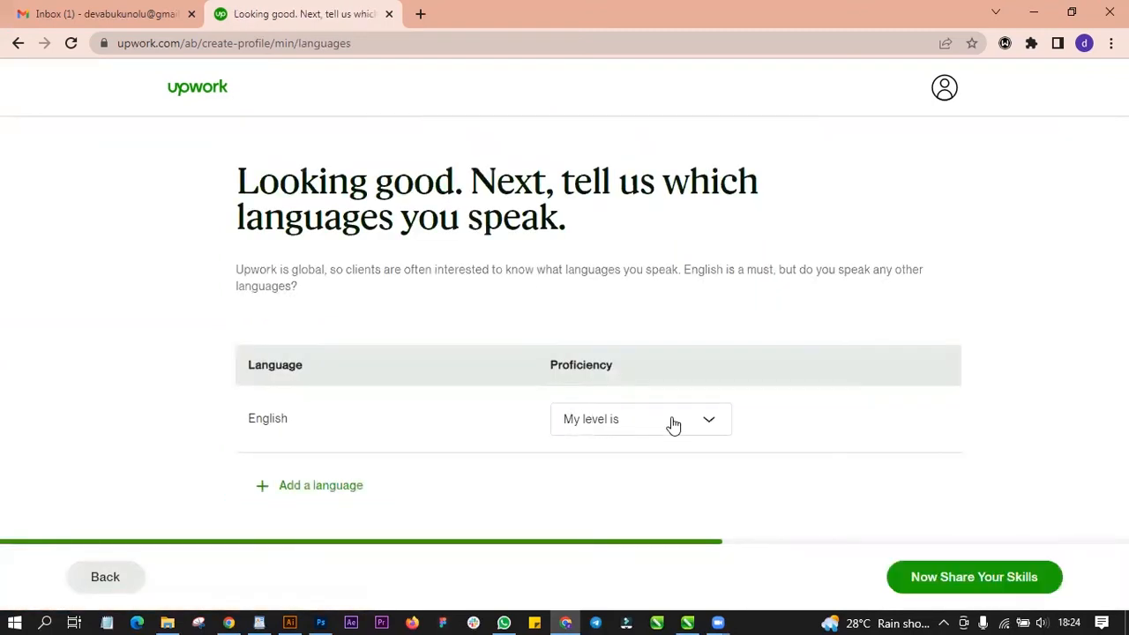
- Set the English proficiency to Fluent and move on to the skills section
click(675, 427)
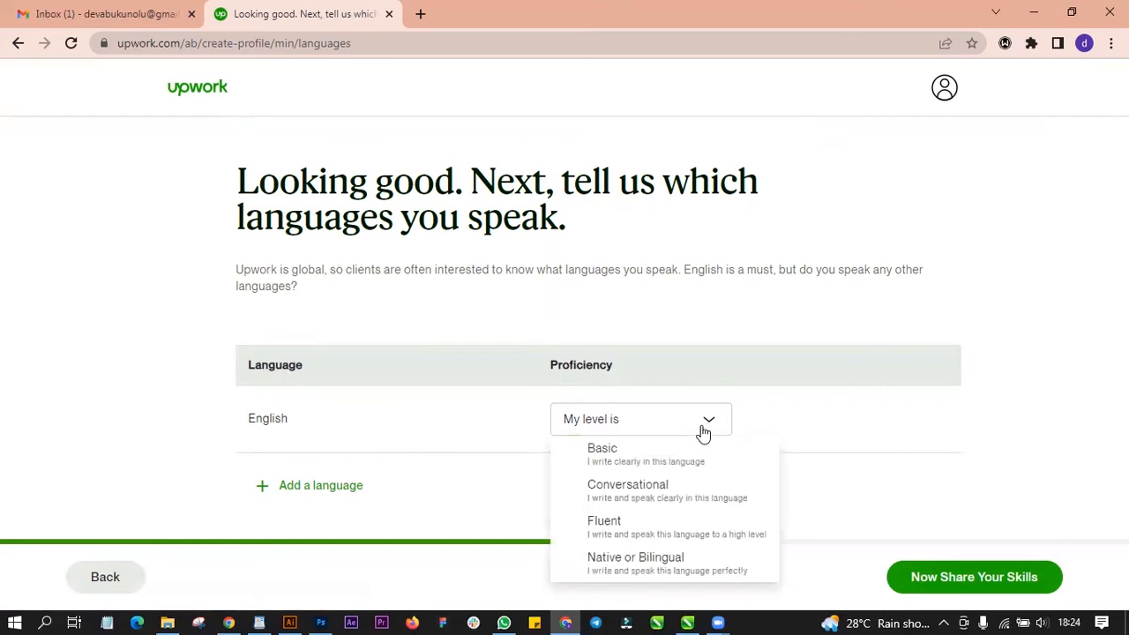
click(645, 532)
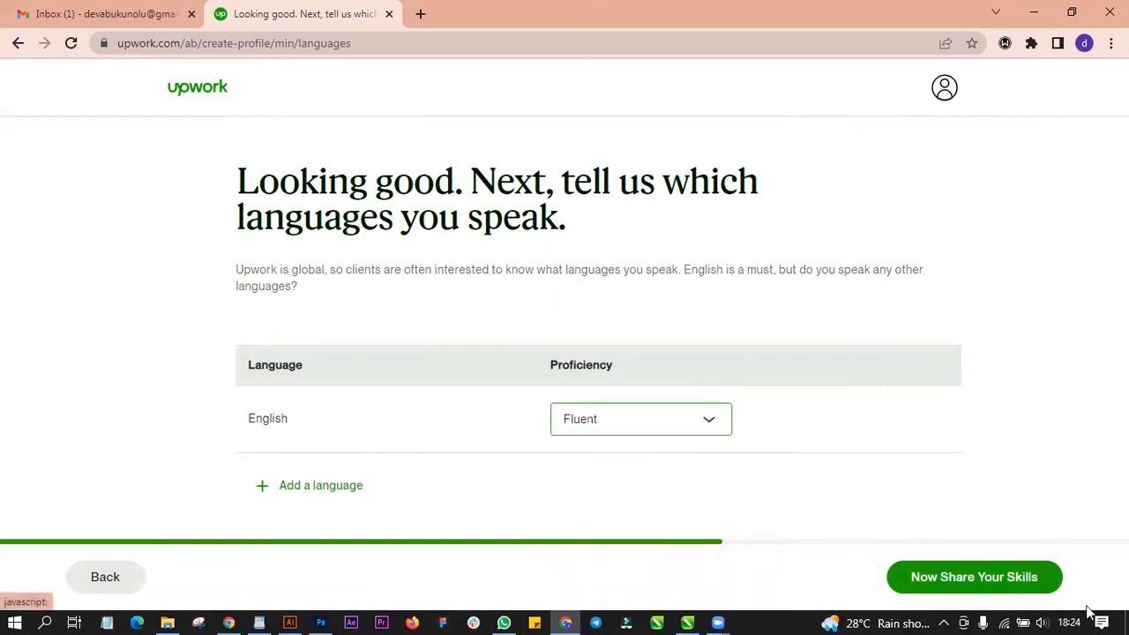
click(981, 582)
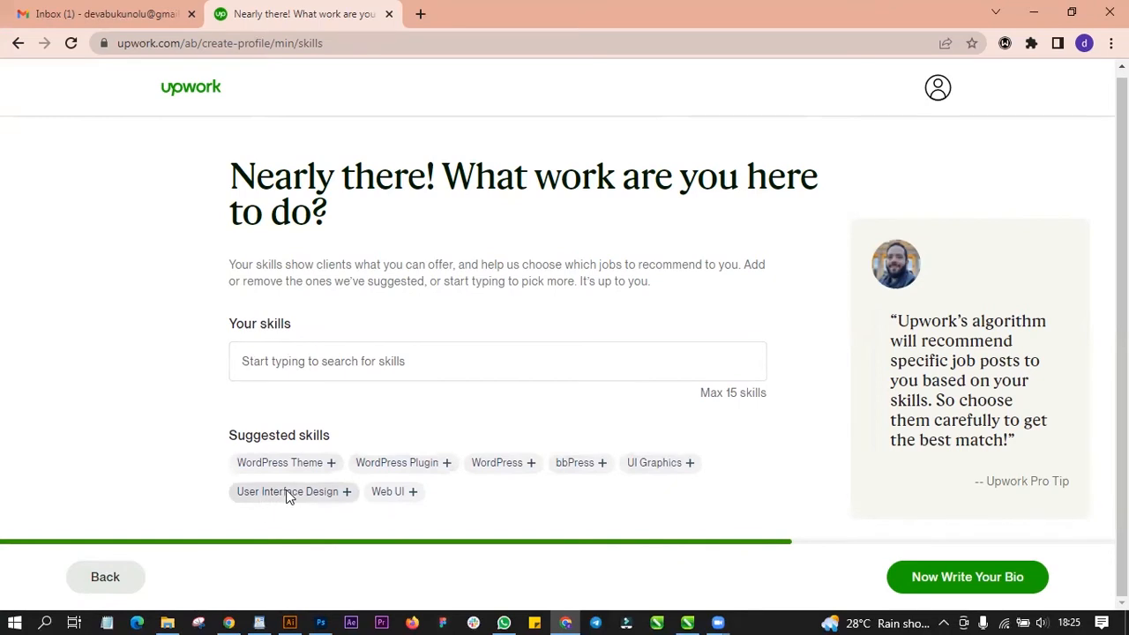
- Add the suggested skills UI Graphics, WordPress and User Interface Design to the profile's skills
click(642, 463)
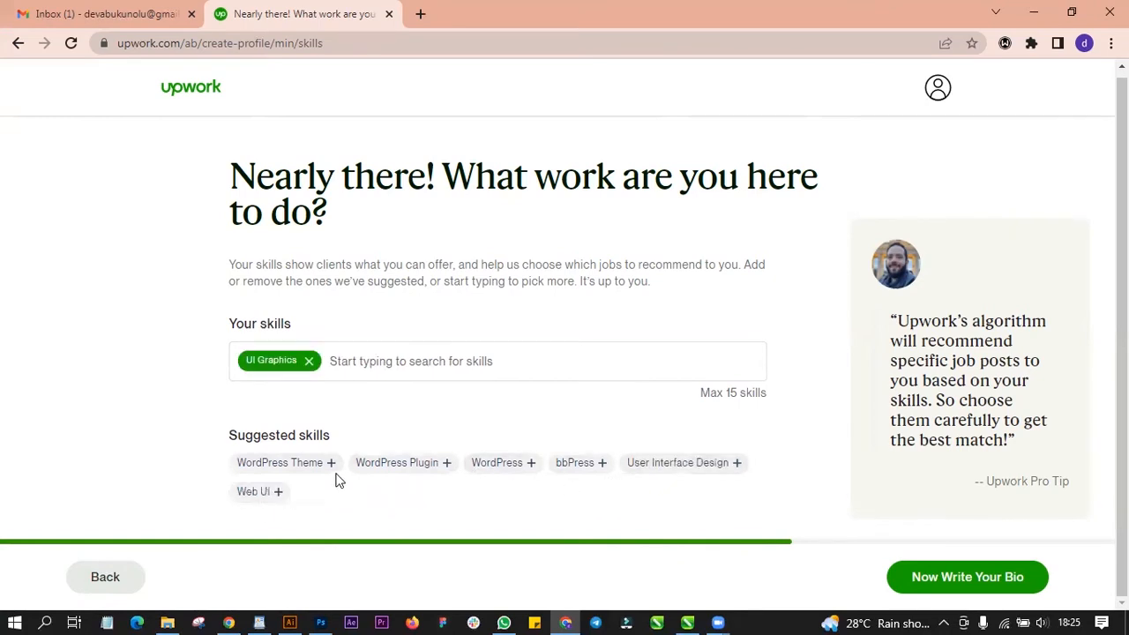
click(516, 468)
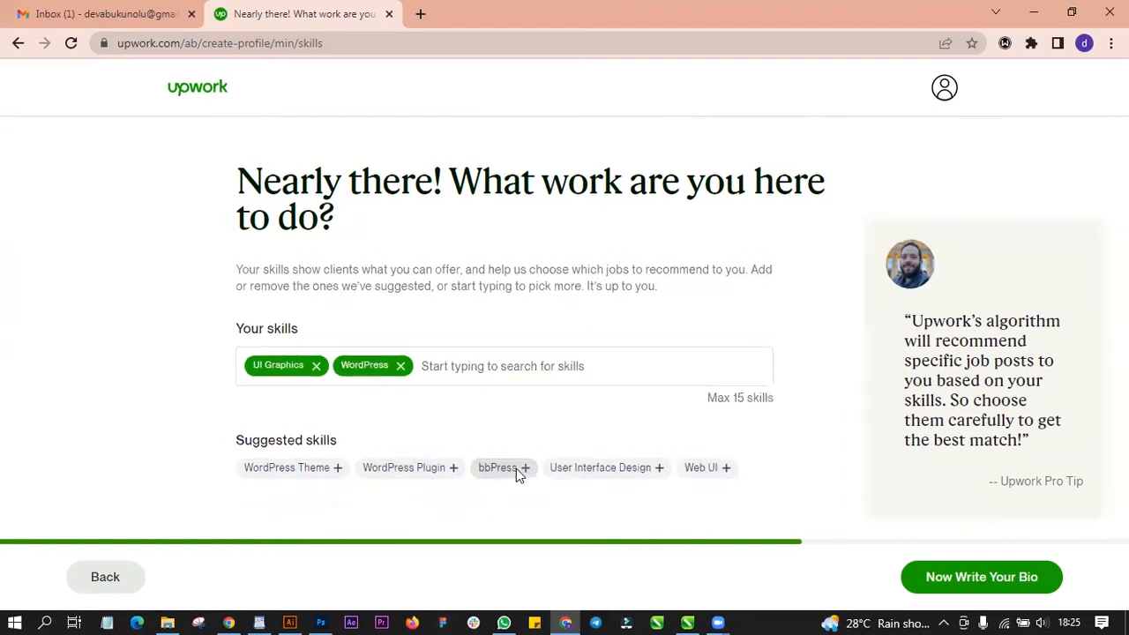
click(575, 468)
- Search the skills for "graphic" and add Graphic Design to the profile's skills
click(588, 375)
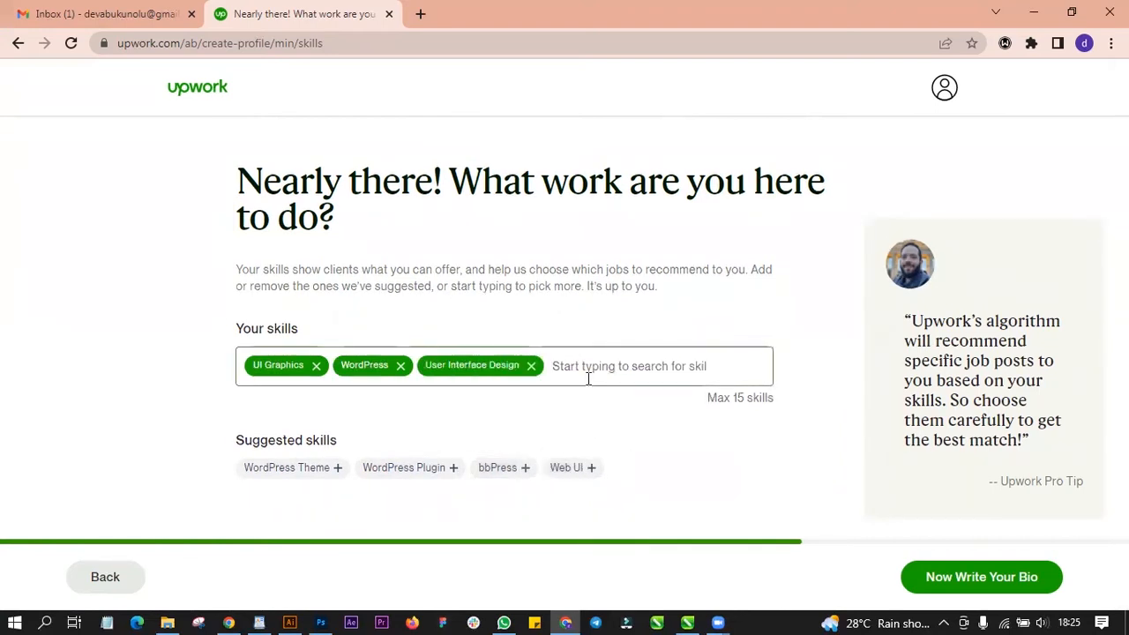
text(gr)
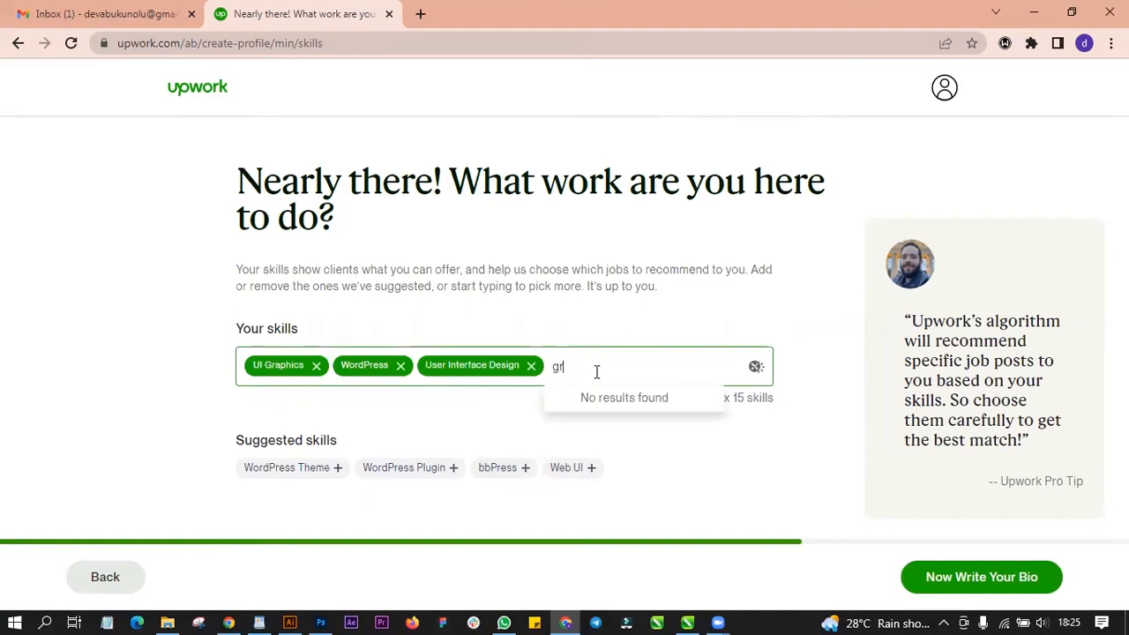
text(a)
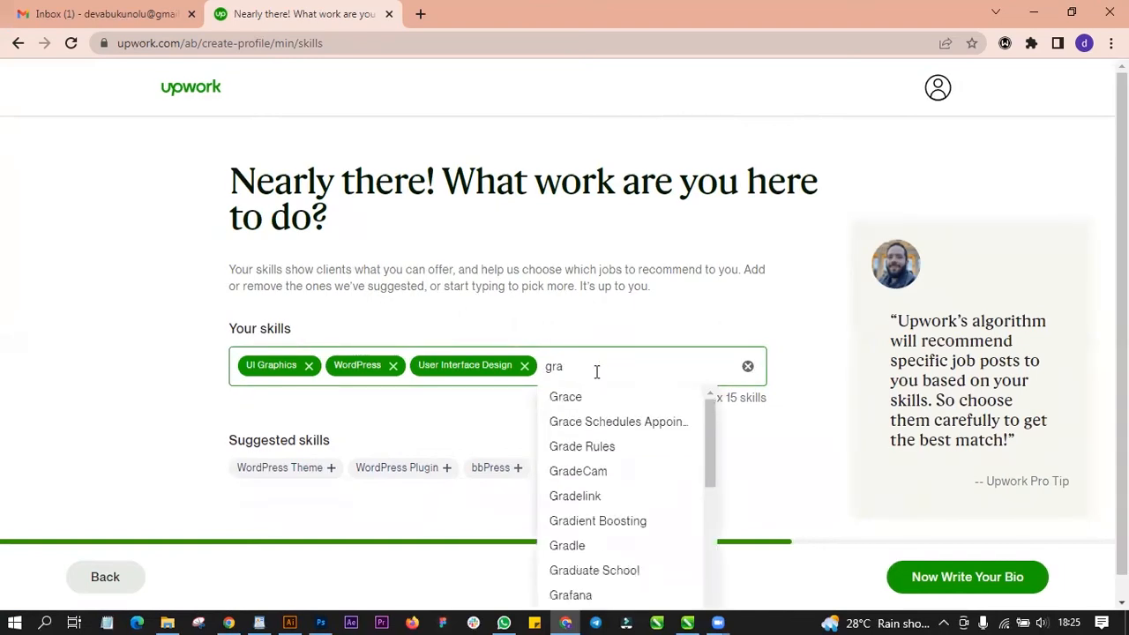
text(phiv)
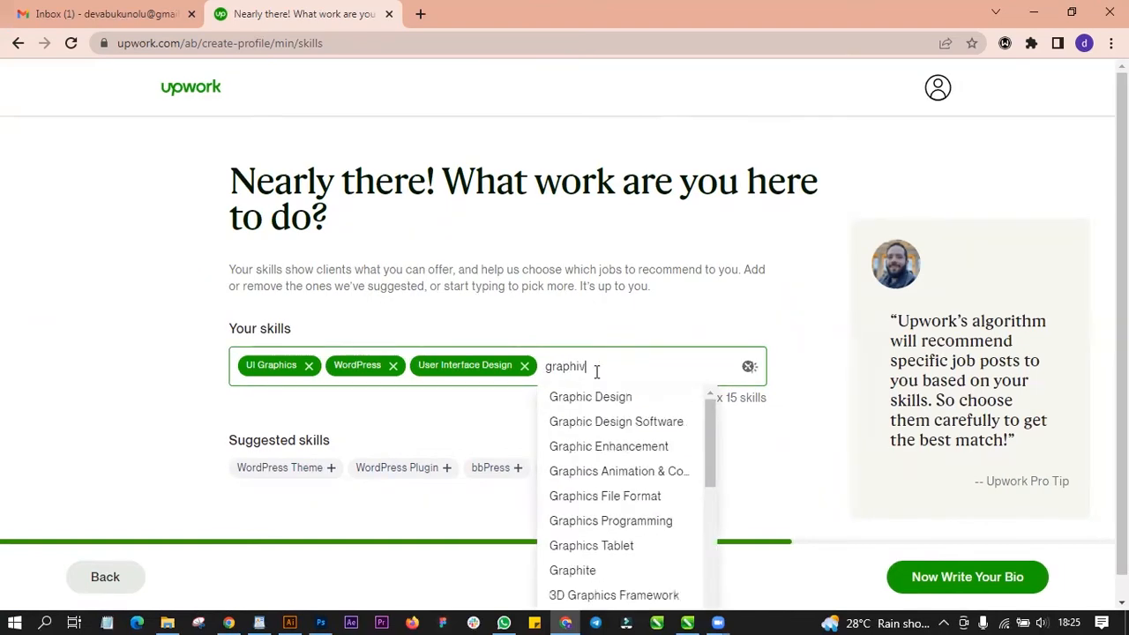
key(BackSpace)
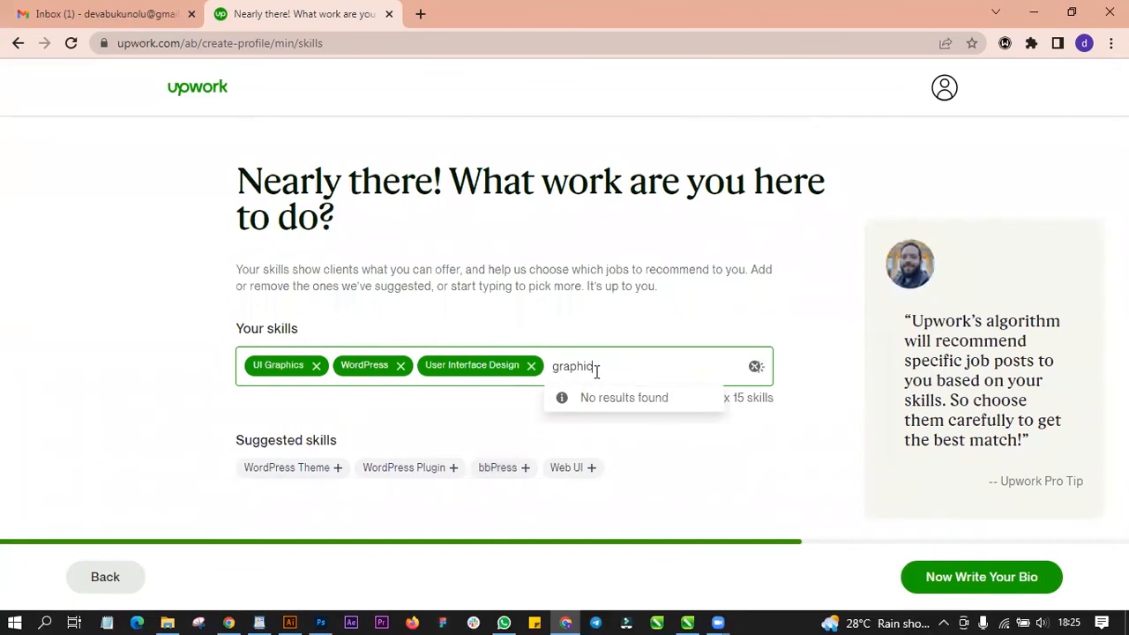
click(564, 395)
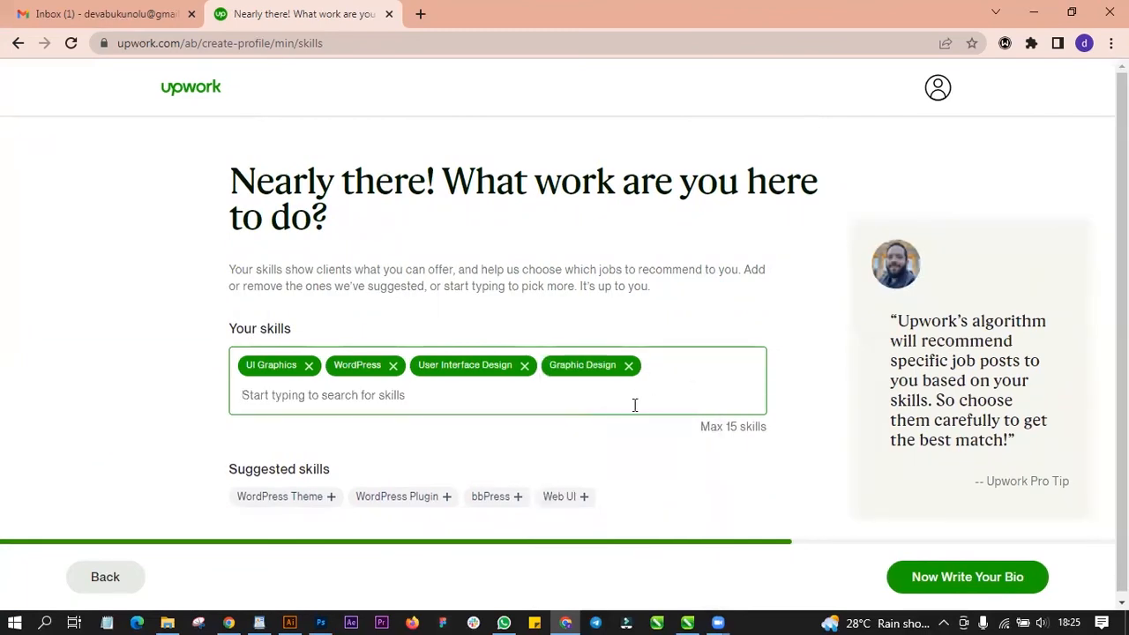
- Search for brand skills and add Corporate Brand Identity, Brand Identity & Guidelines and Brand Design
text(brand)
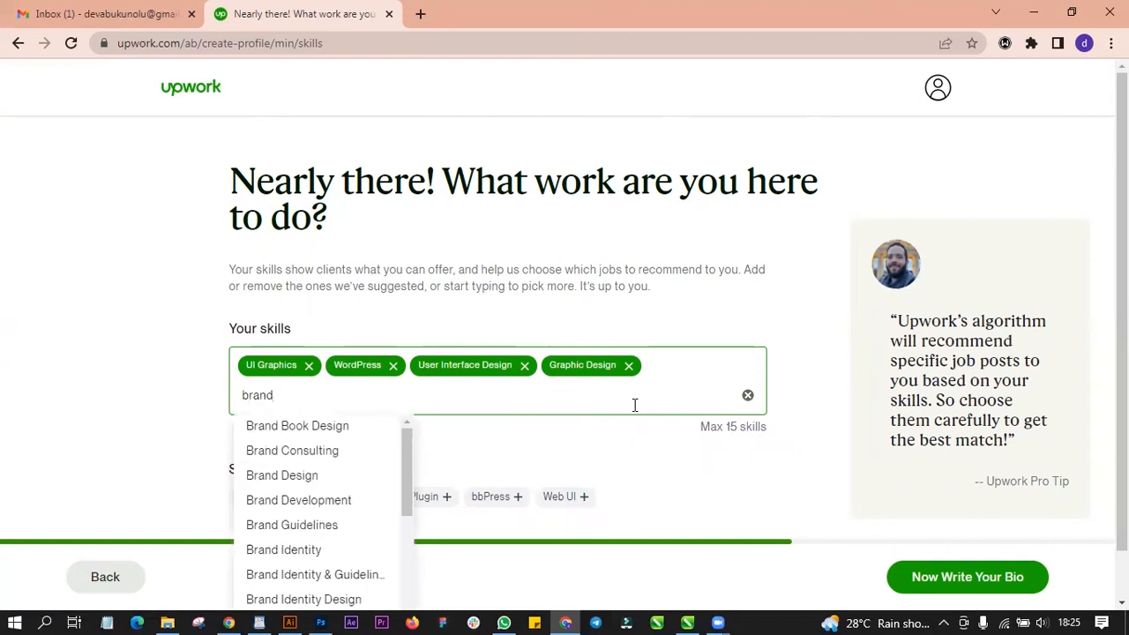
text( id)
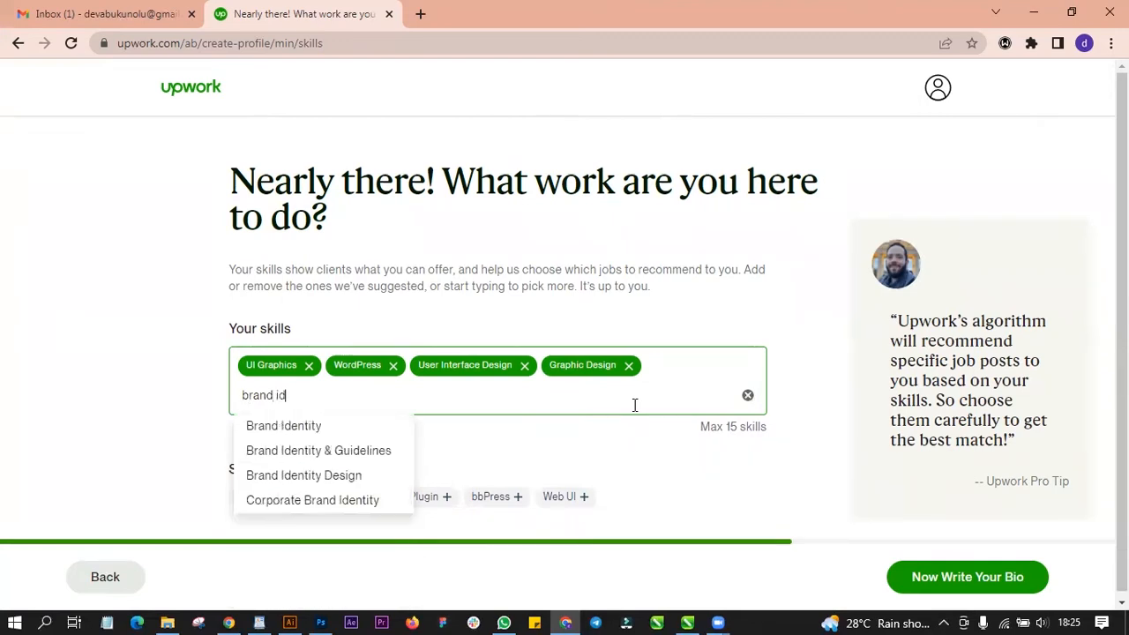
click(350, 500)
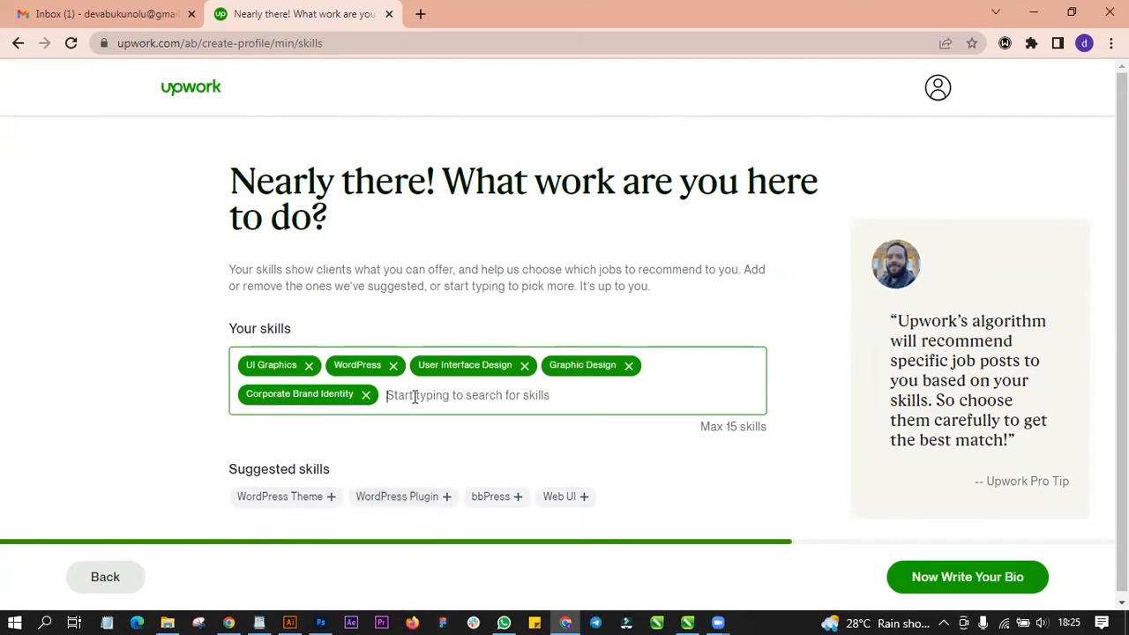
text(brand i)
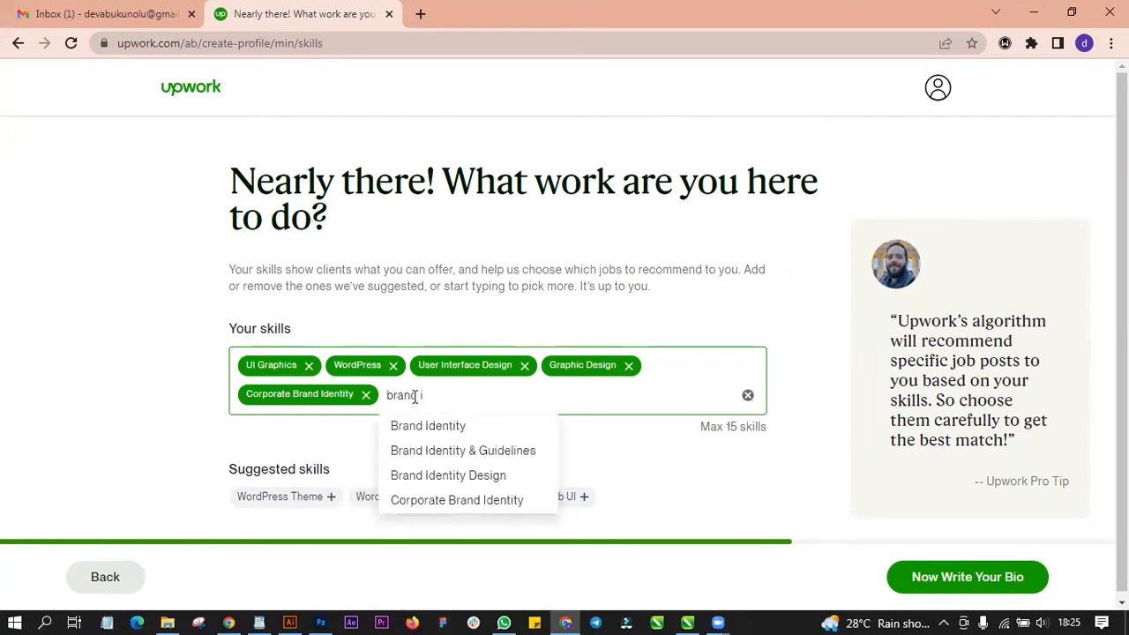
click(461, 450)
text(brand )
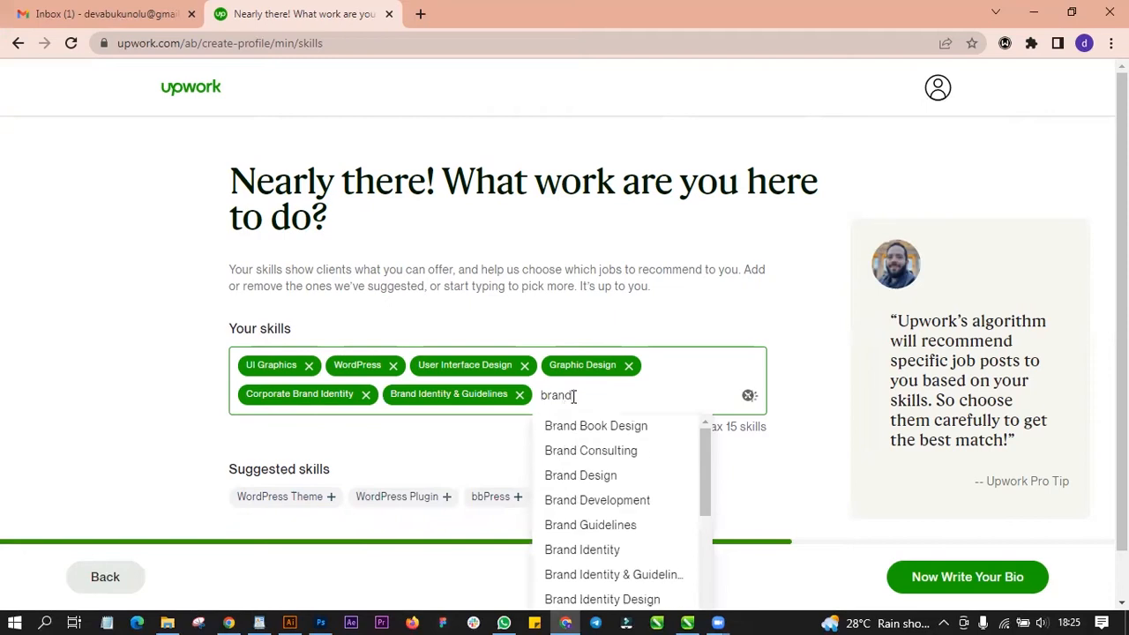
text(d)
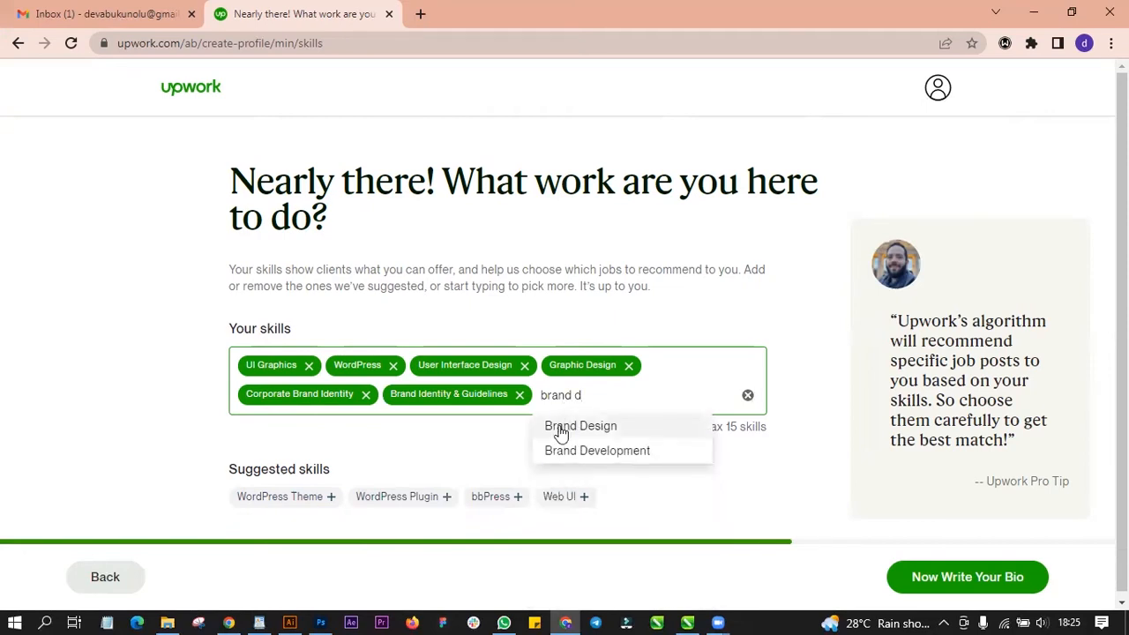
click(561, 429)
- Search for website skills and add Website Optimization and Website to the profile's skills
text(websi)
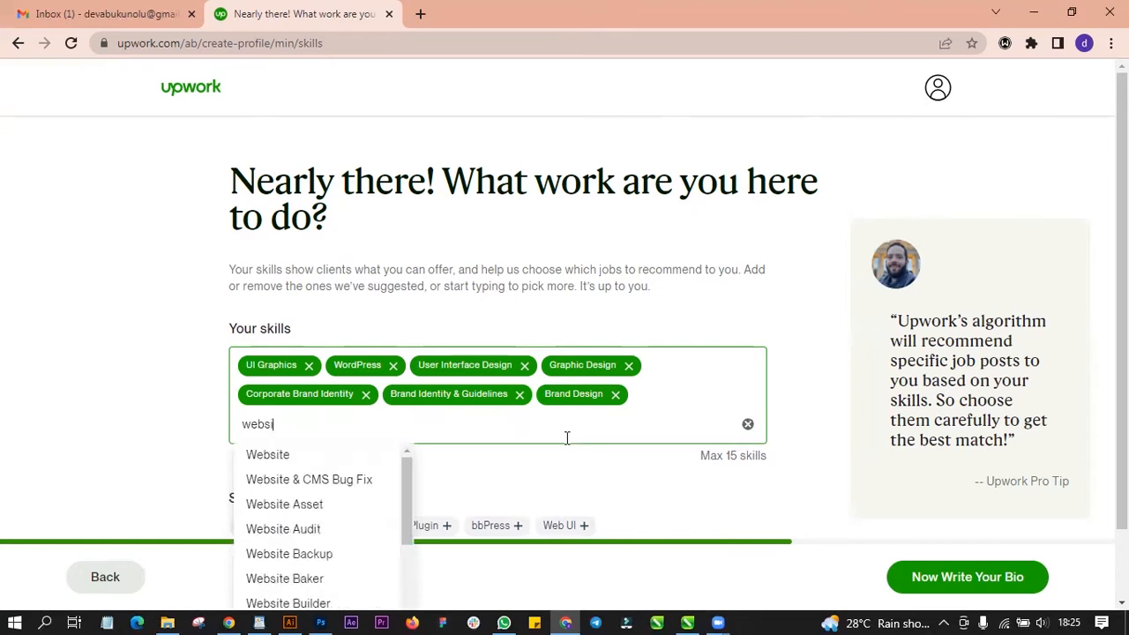
scroll(311, 559, down, 1)
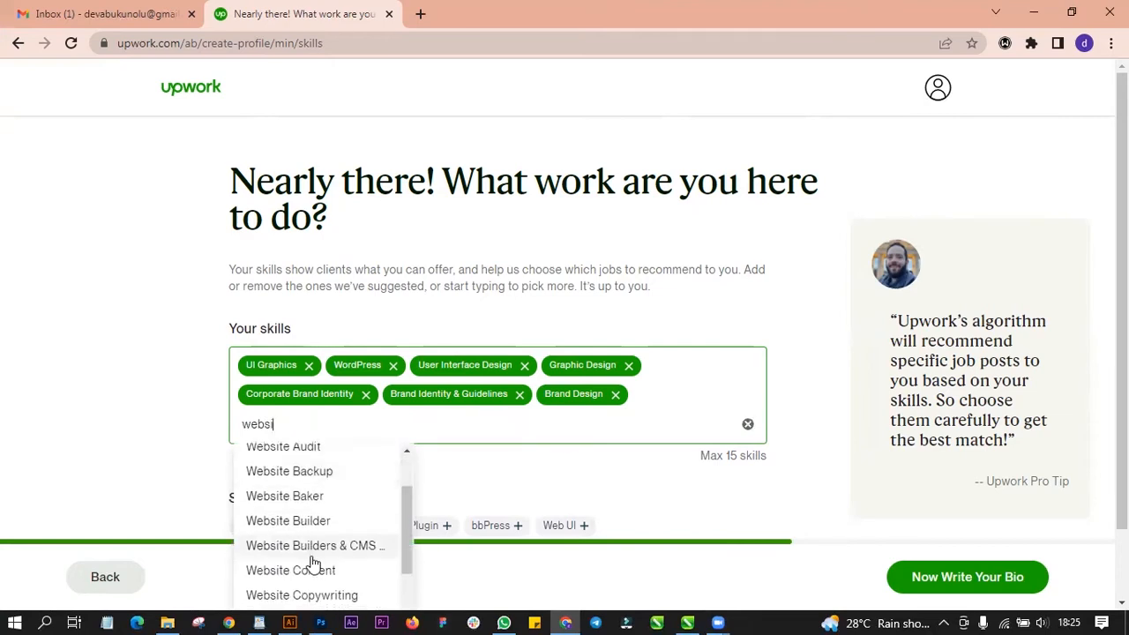
scroll(314, 562, down, 3)
scroll(326, 573, down, 3)
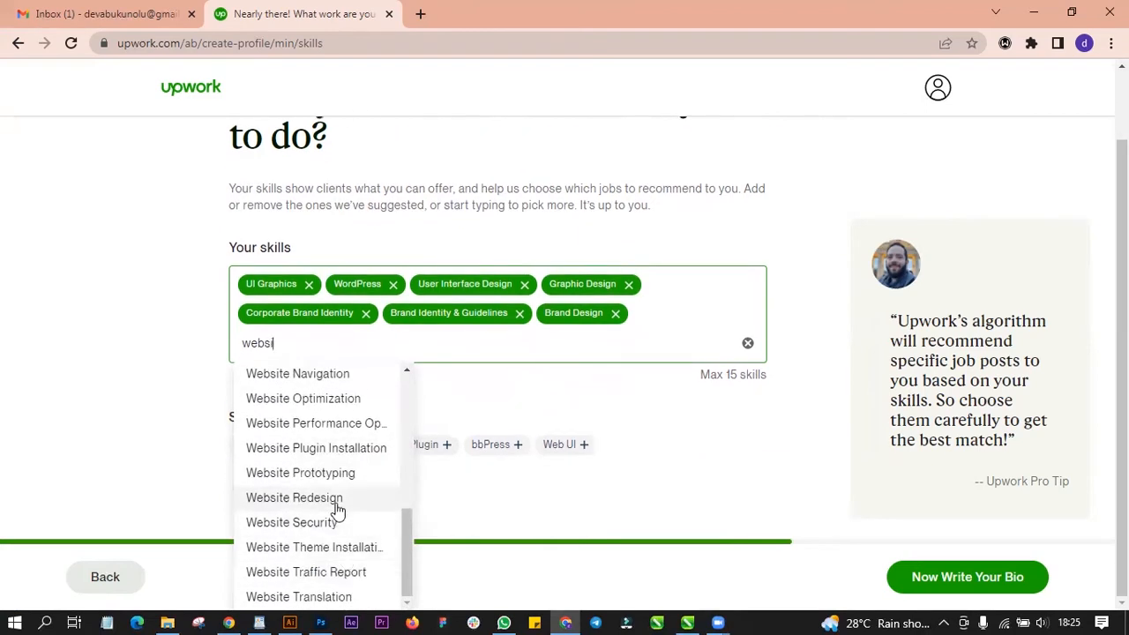
click(304, 398)
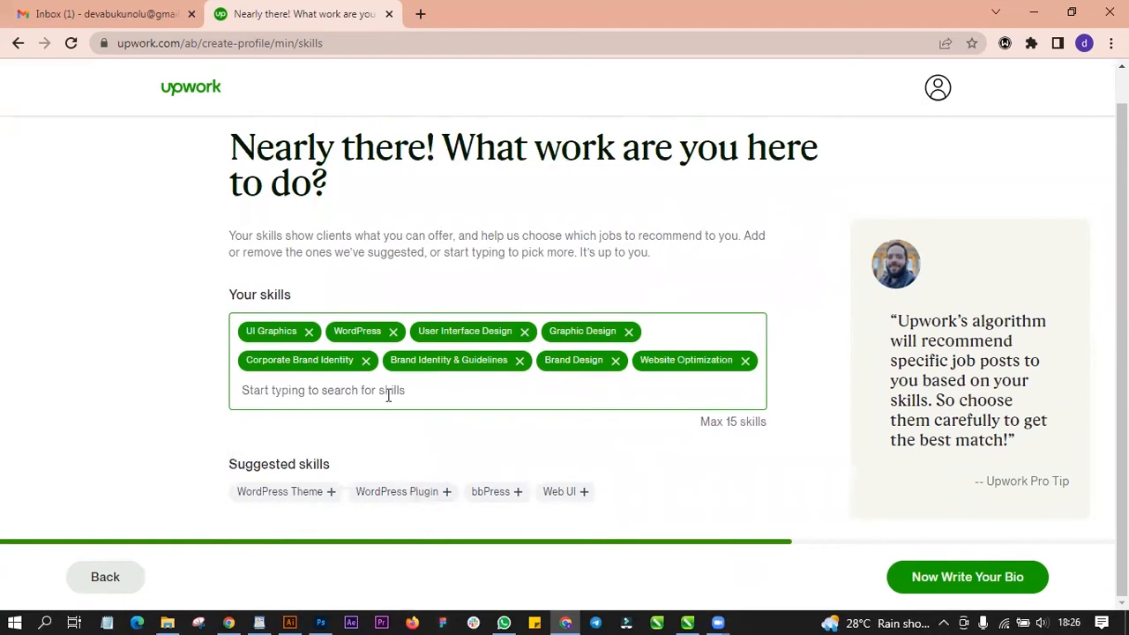
text(website)
click(306, 373)
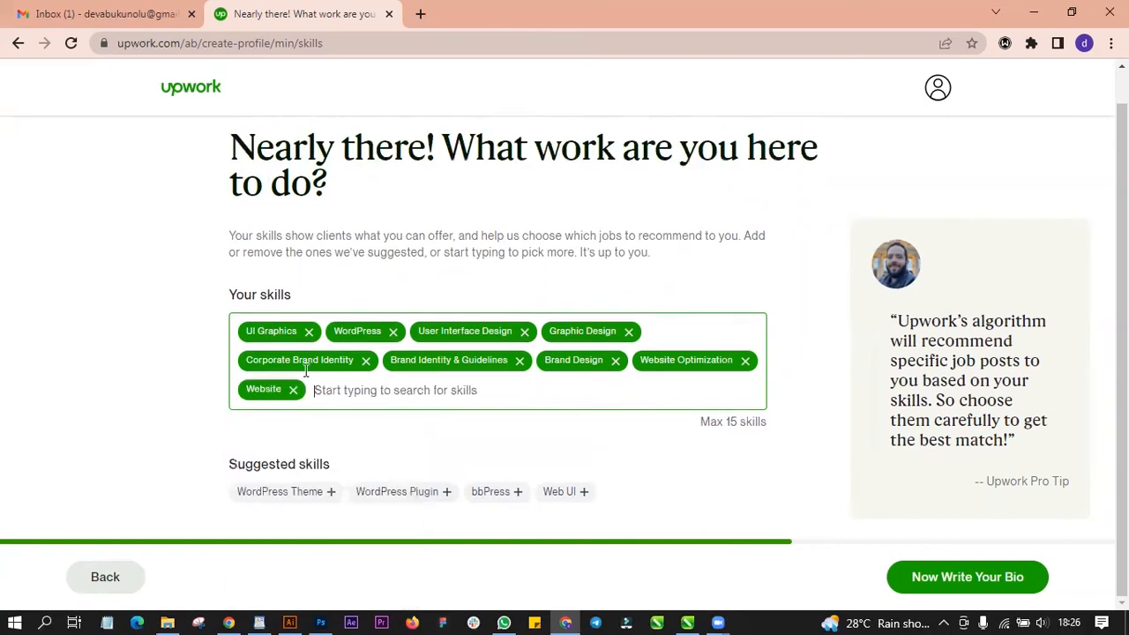
- Search the skills for "website", add Website Builder to the profile's skills and continue to the bio page
text(website)
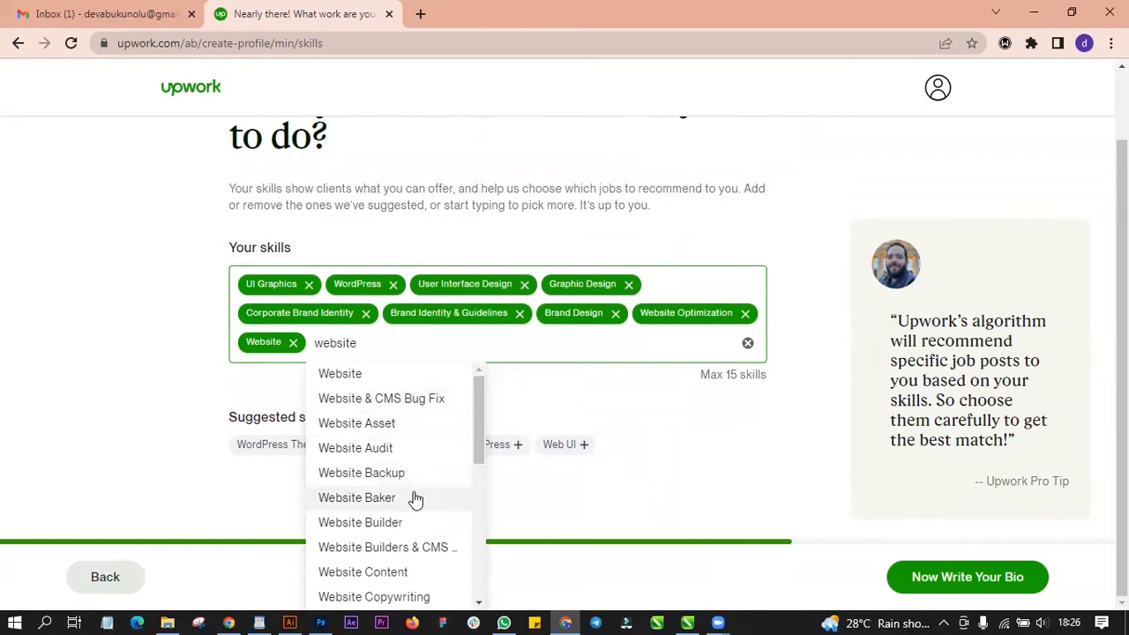
scroll(416, 496, down, 1)
click(409, 440)
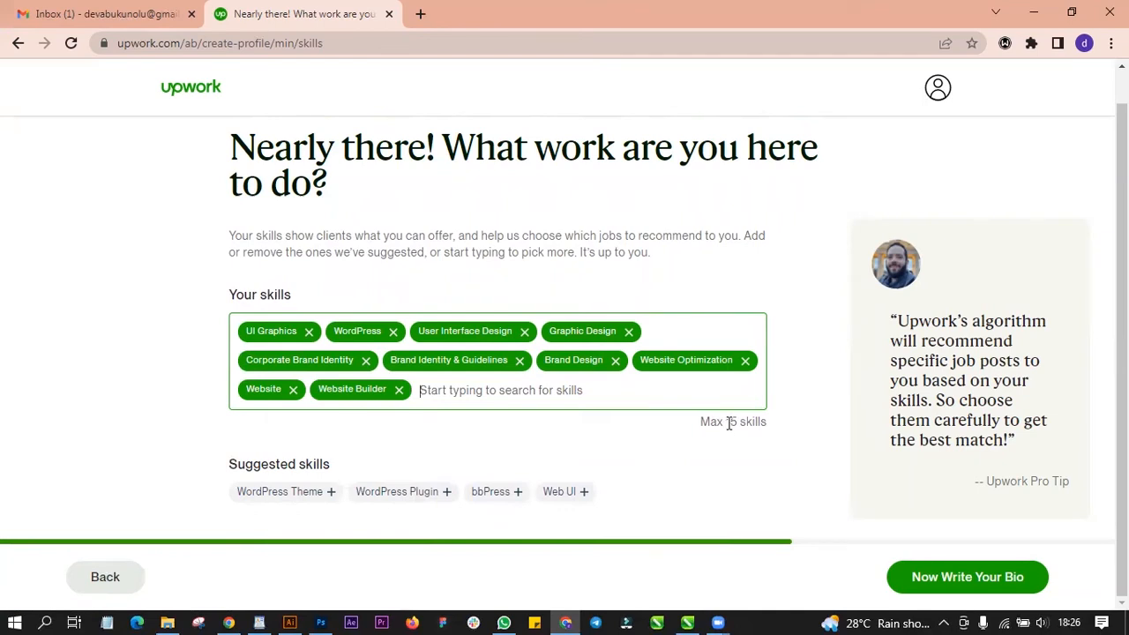
click(917, 578)
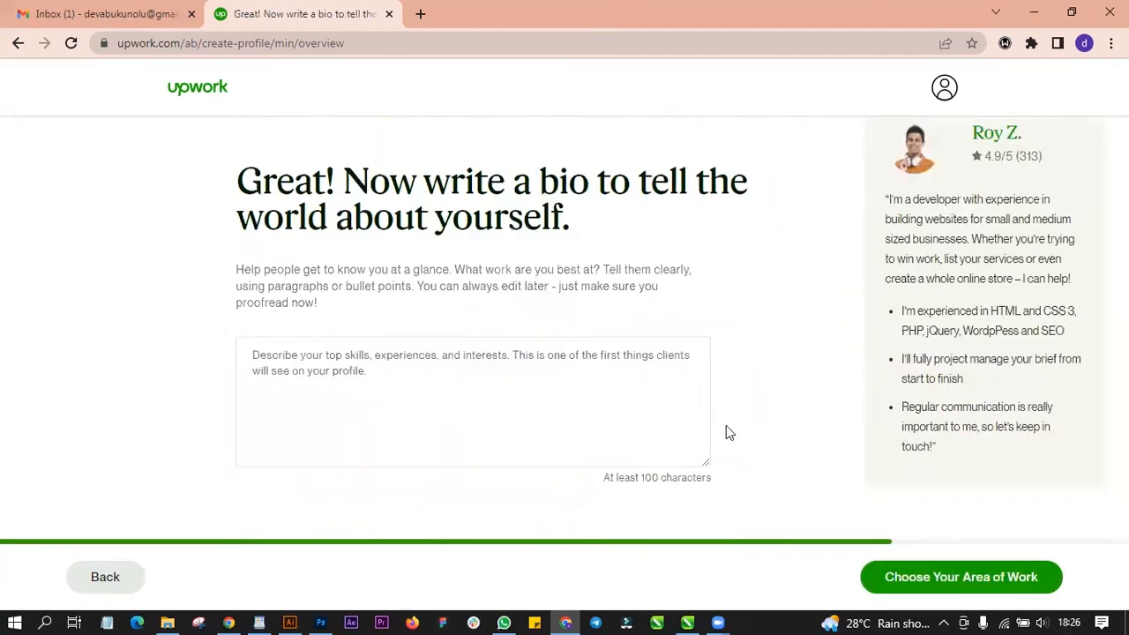
- Copy the whole sample developer bio and paste it into the profile's bio field
click(459, 391)
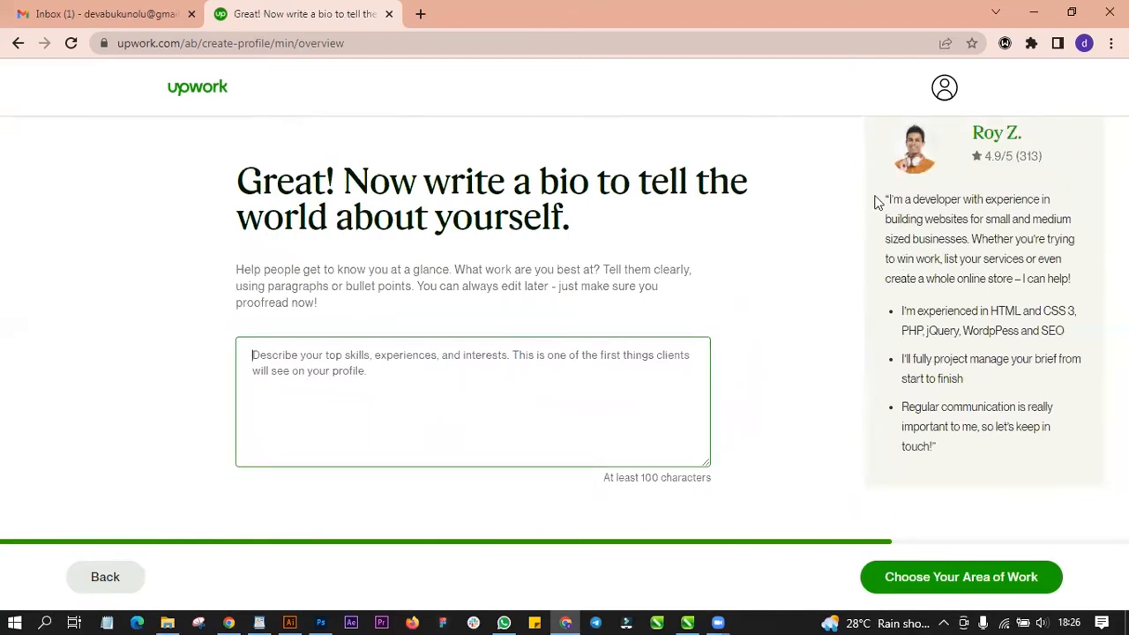
drag(884, 200, 1035, 428)
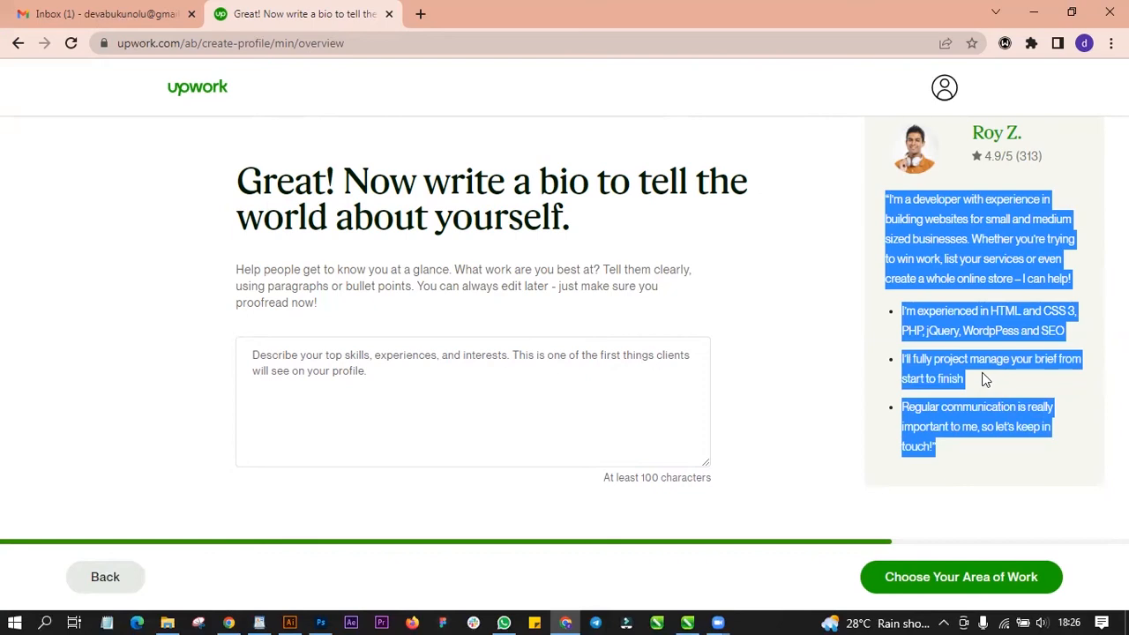
click(361, 377)
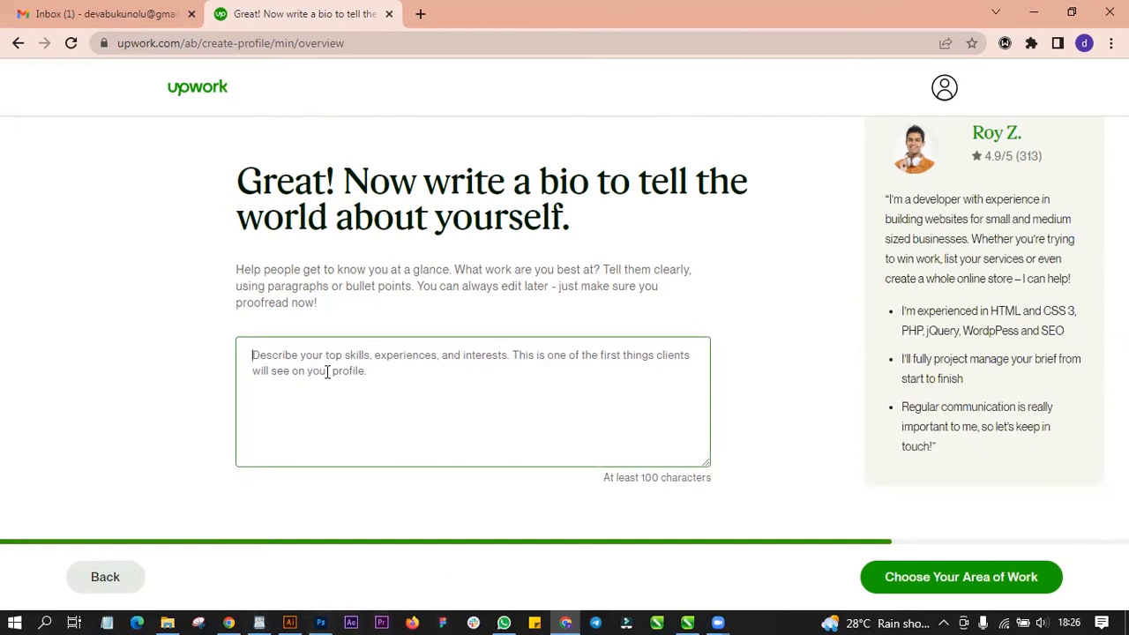
text("I’m a developer with experience in building websites for small and medium sized businesses. Whether you’re trying to win work, list your services or even create a whole online store – I can help! I’m experienced in HTML and CSS 3, PHP, jQuery, WordpPess and SEO I’ll fully project manage your brief from start to finish Regular communication is really important to me, so let’s keep in touch!")
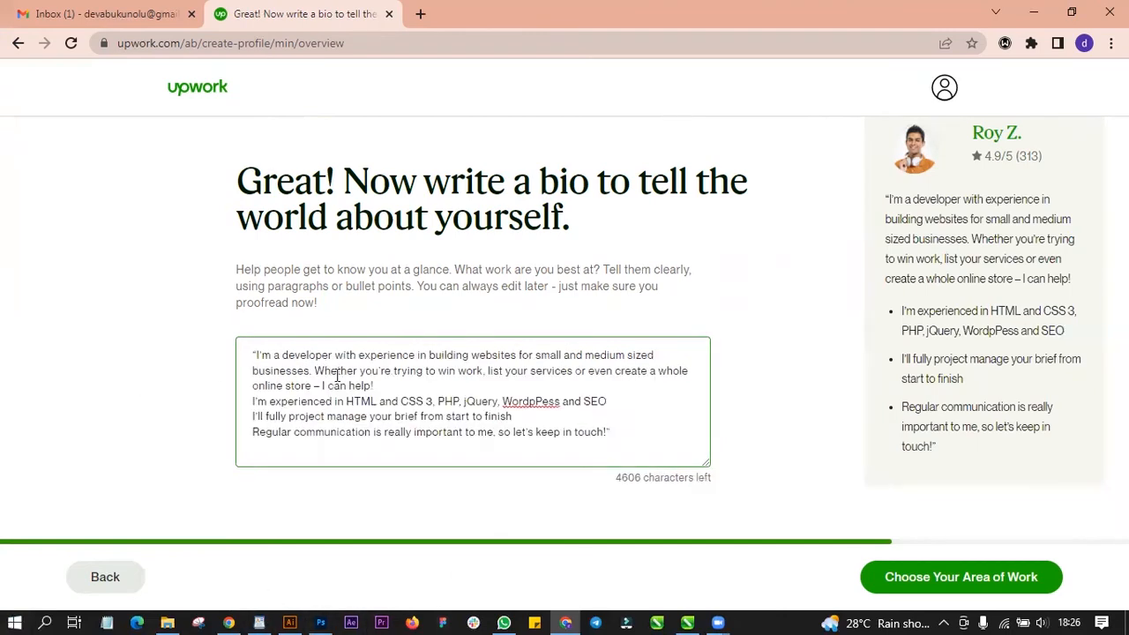
- Insert blank lines in the bio before "I'm experienced in HTML" and before "I'll fully project manage your brief"
key(Return)
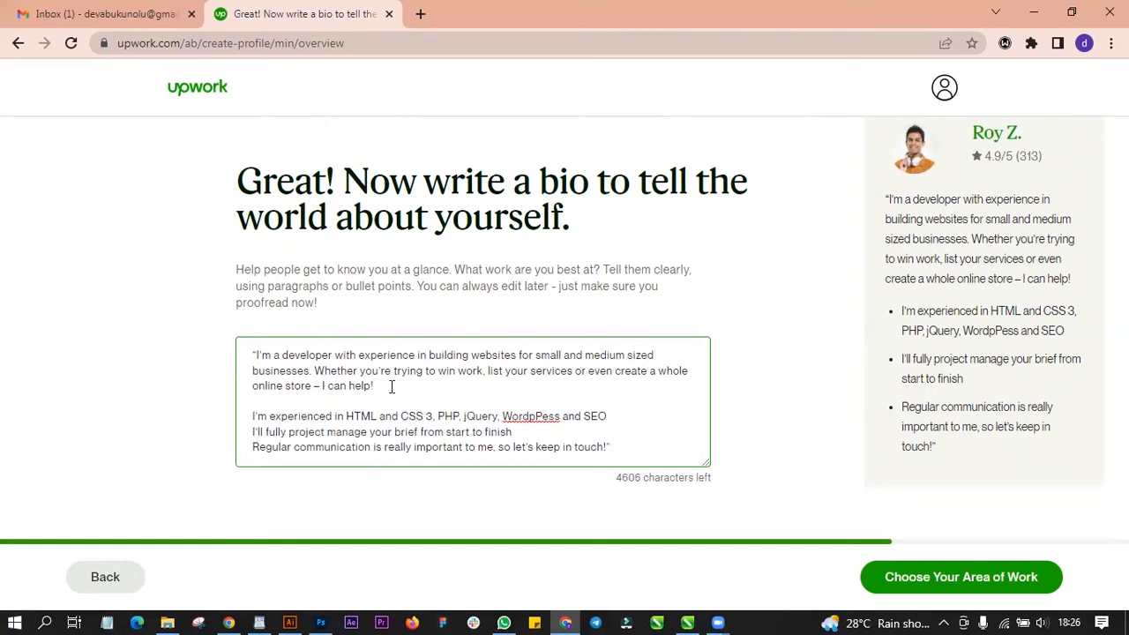
key(Down)
key(Return)
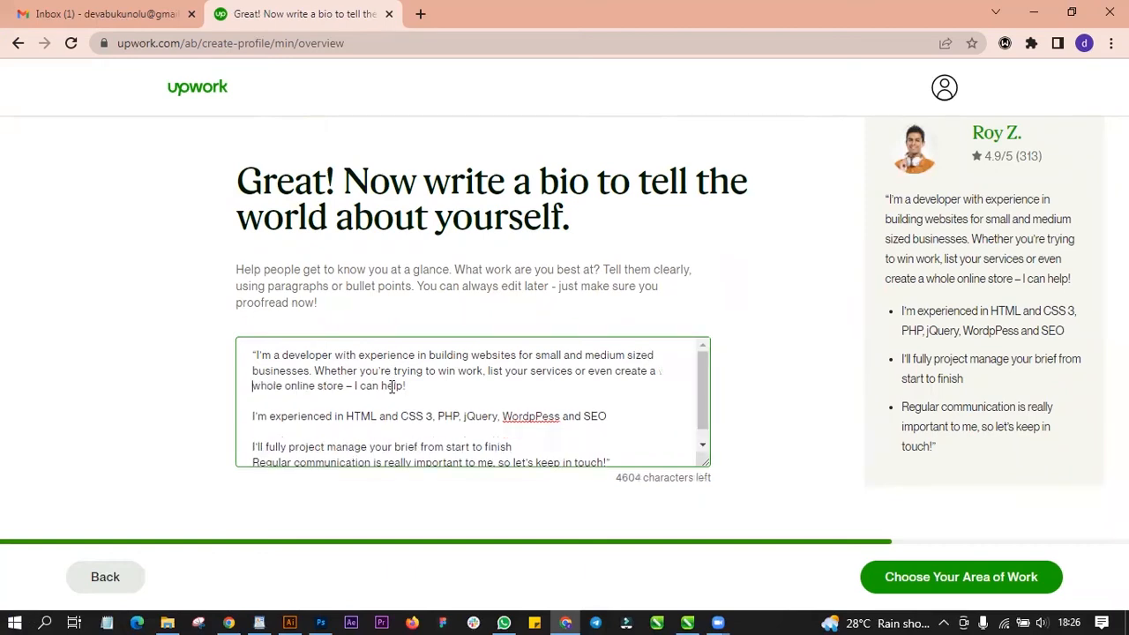
- Remove the bio's opening quotation mark and change "developer" to "designer" in the first sentence
key(BackSpace)
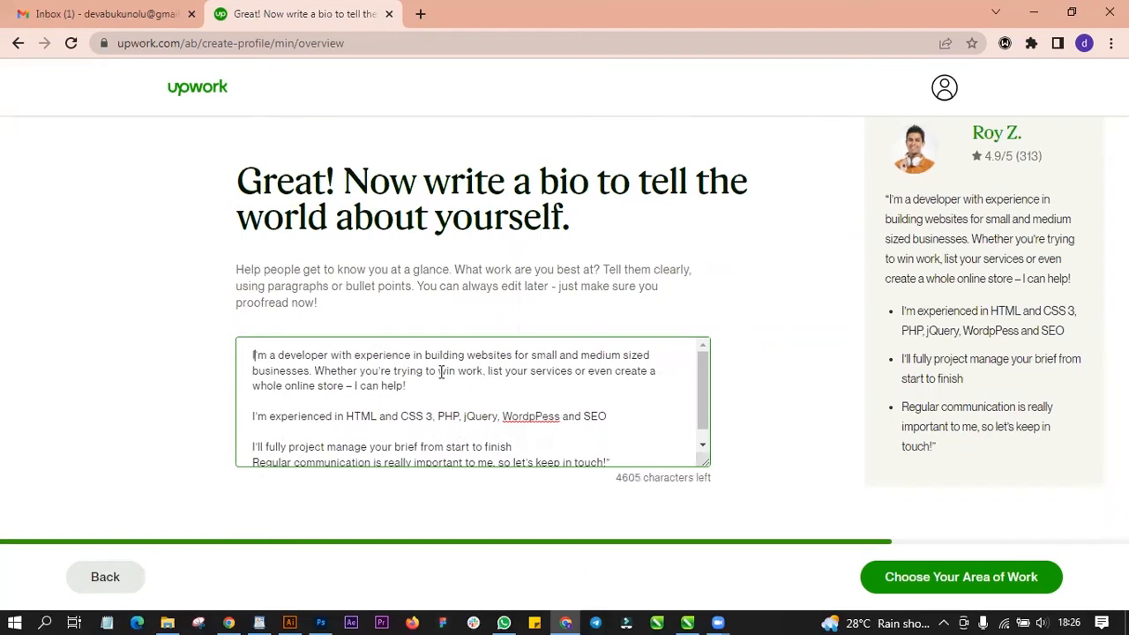
key(BackSpace)
key(BackSpace)
key(BackSpace)
key(BackSpace)
key(BackSpace)
key(BackSpace)
key(BackSpace)
key(BackSpace)
key(BackSpace)
text(desi)
text(er)
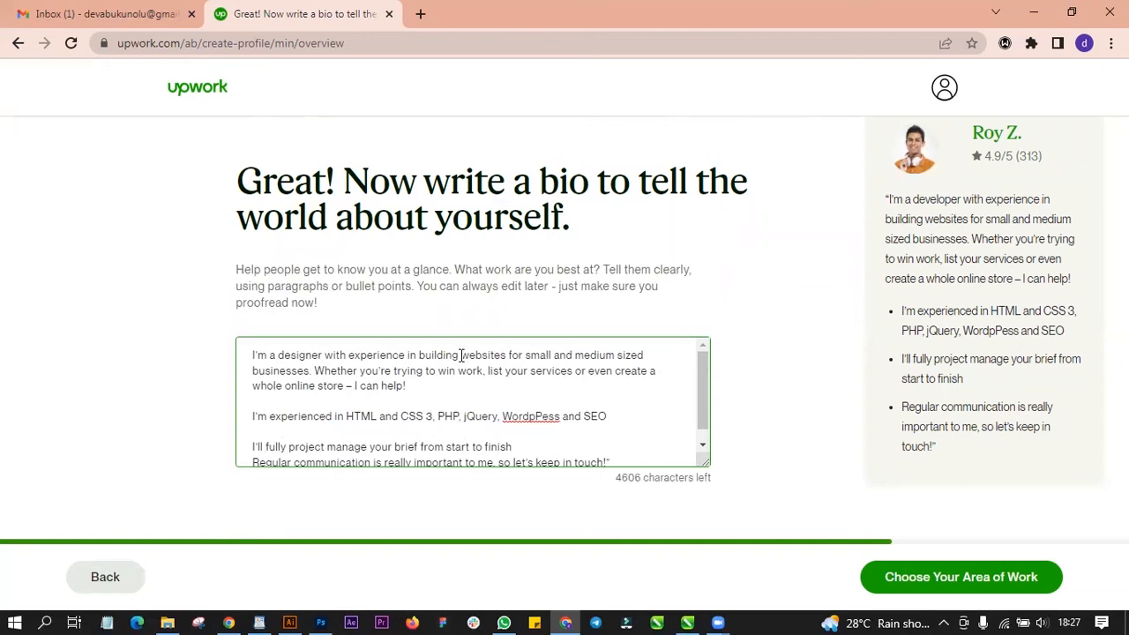
- Insert "designing attractive graphics and" before "building websites" in the bio's first sentence
text(desi)
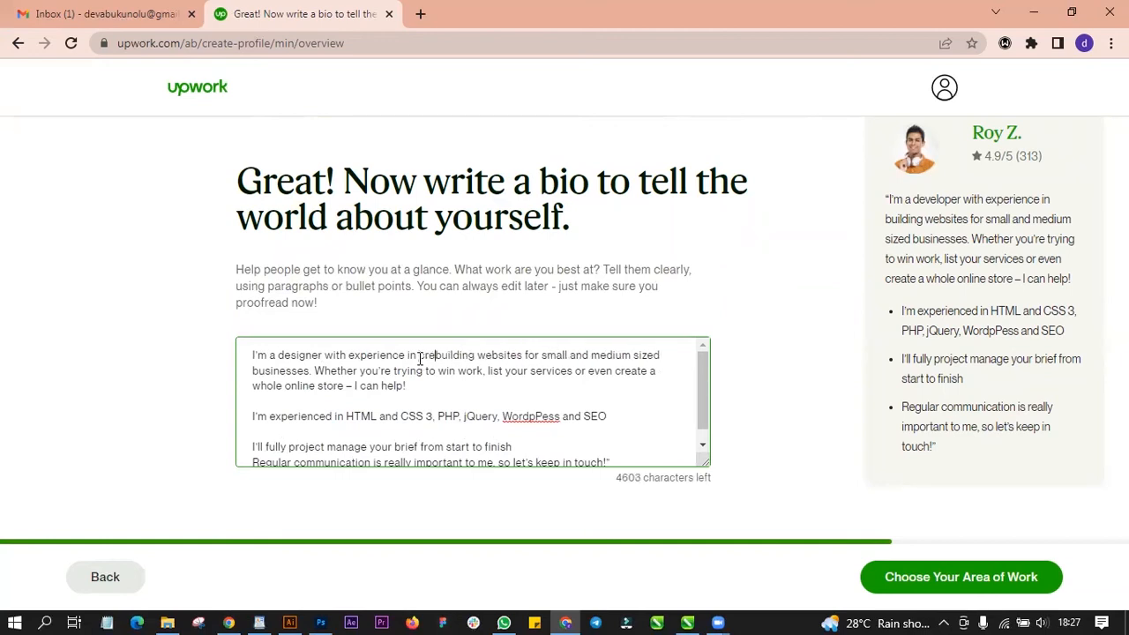
key(BackSpace)
key(BackSpace)
key(BackSpace)
key(BackSpace)
text(designing )
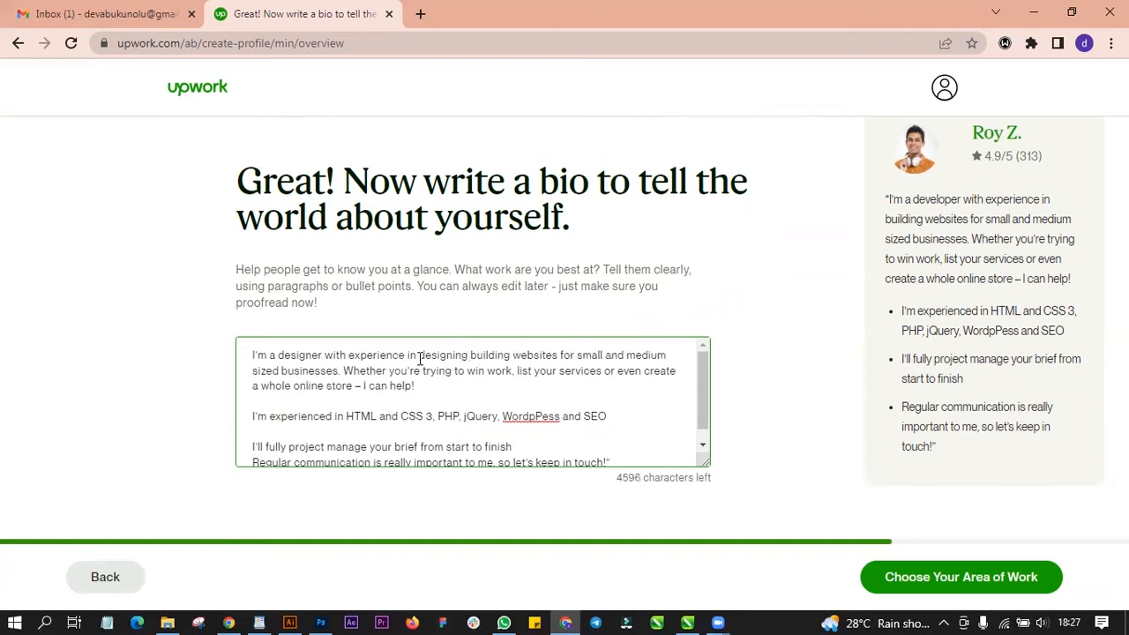
text(attract ivegrahoic)
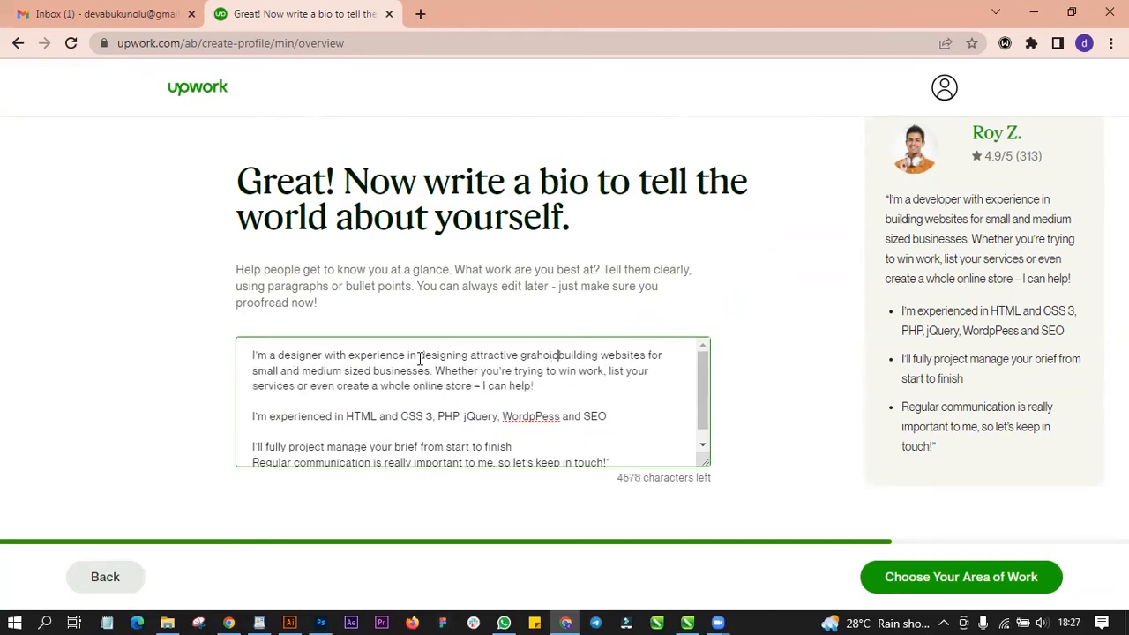
key(BackSpace)
key(BackSpace)
key(BackSpace)
text(phic a)
key(BackSpace)
key(BackSpace)
key(BackSpace)
key(BackSpace)
key(BackSpace)
key(BackSpace)
key(BackSpace)
text(phics and)
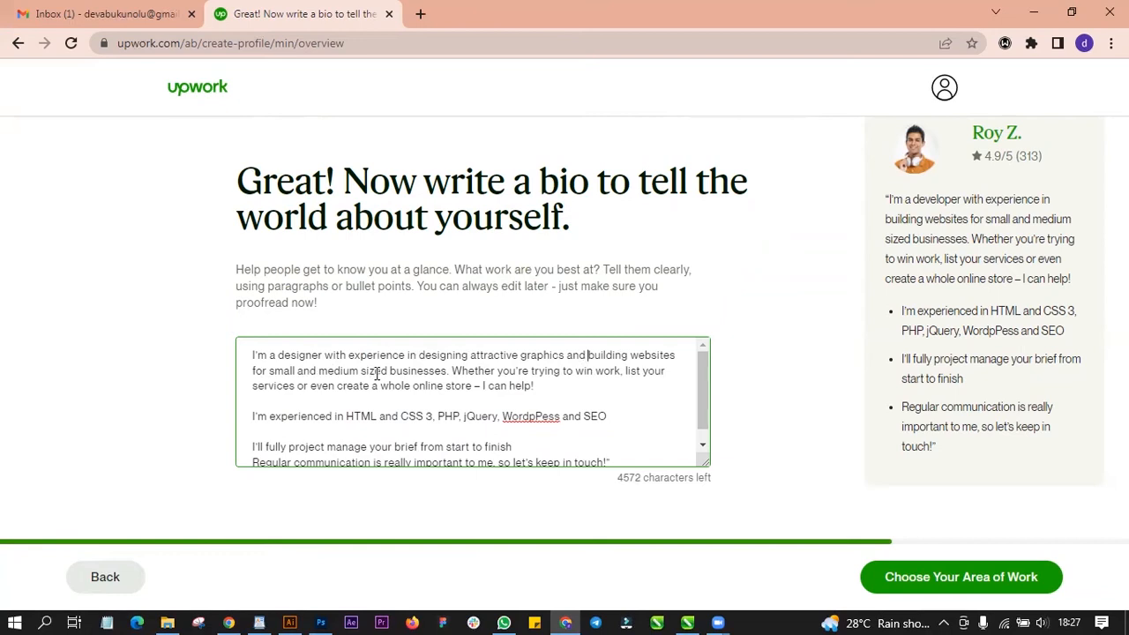
- Extend the bio's first sentence with "with wordpress, shopify and squarespace" and start the "Whether you're trying" sentence as a separate paragraph
click(445, 372)
text(with wo)
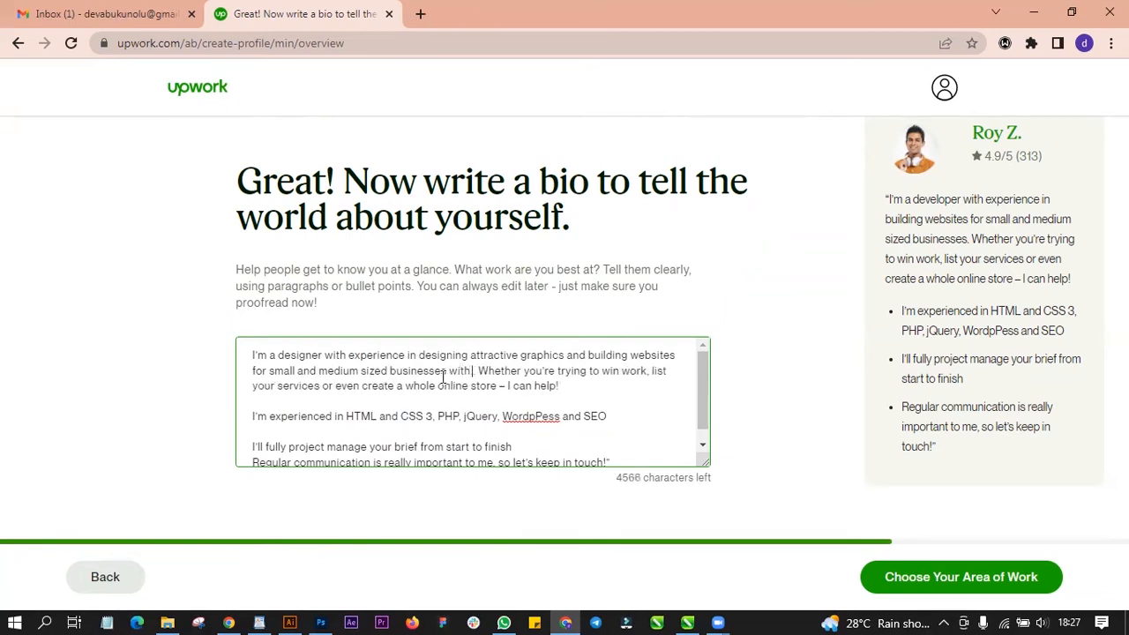
text(rdpress)
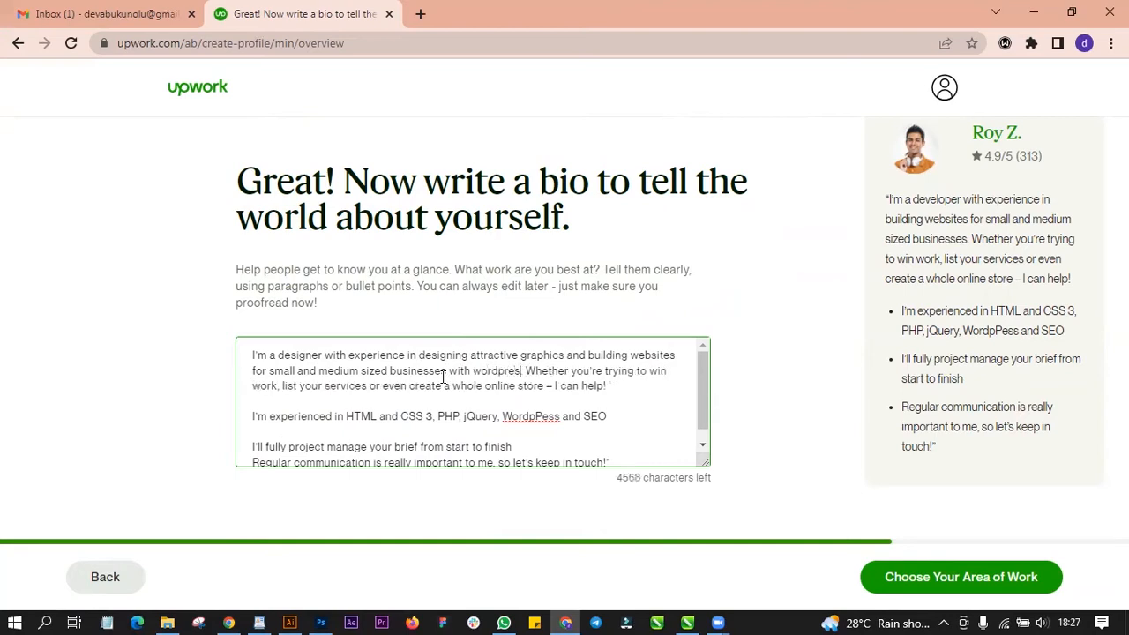
text(, shop)
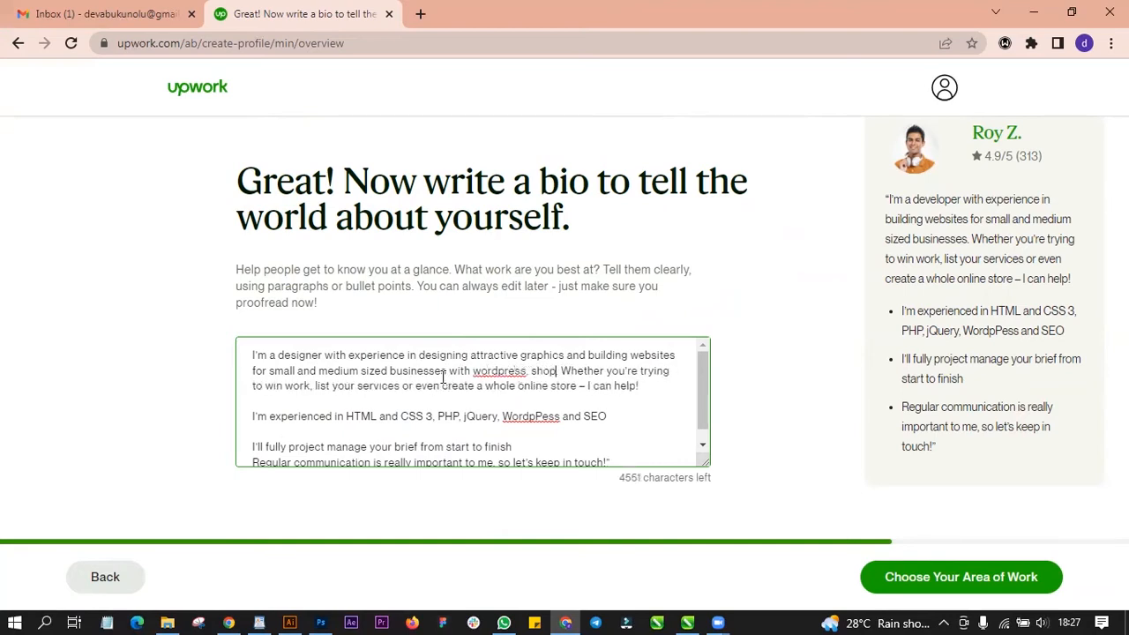
text(ify and s)
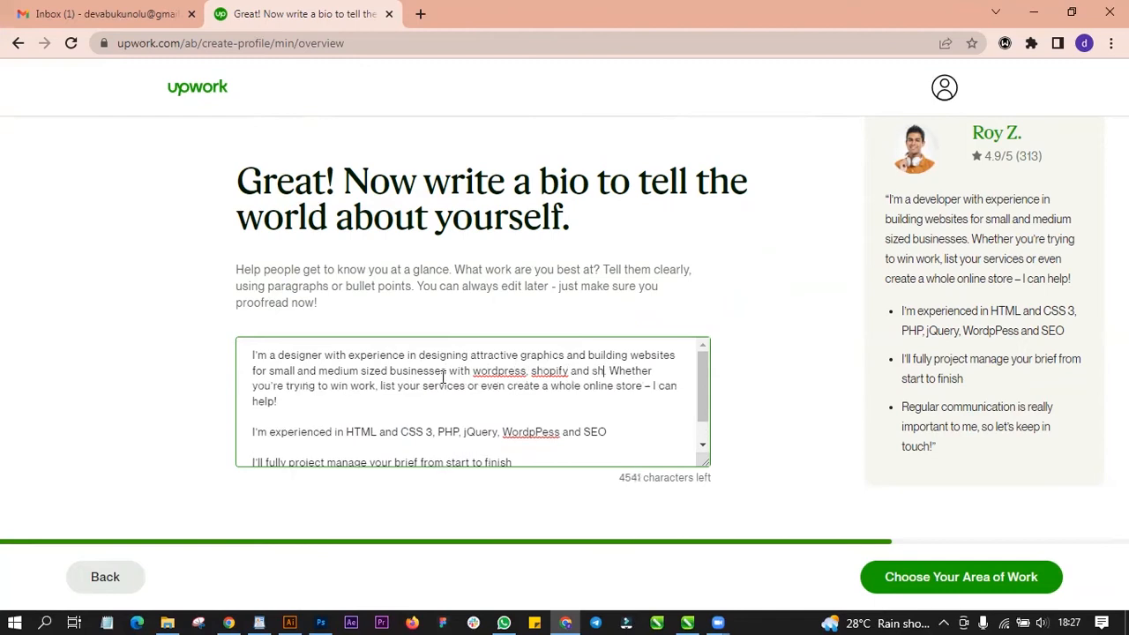
text(quarespace)
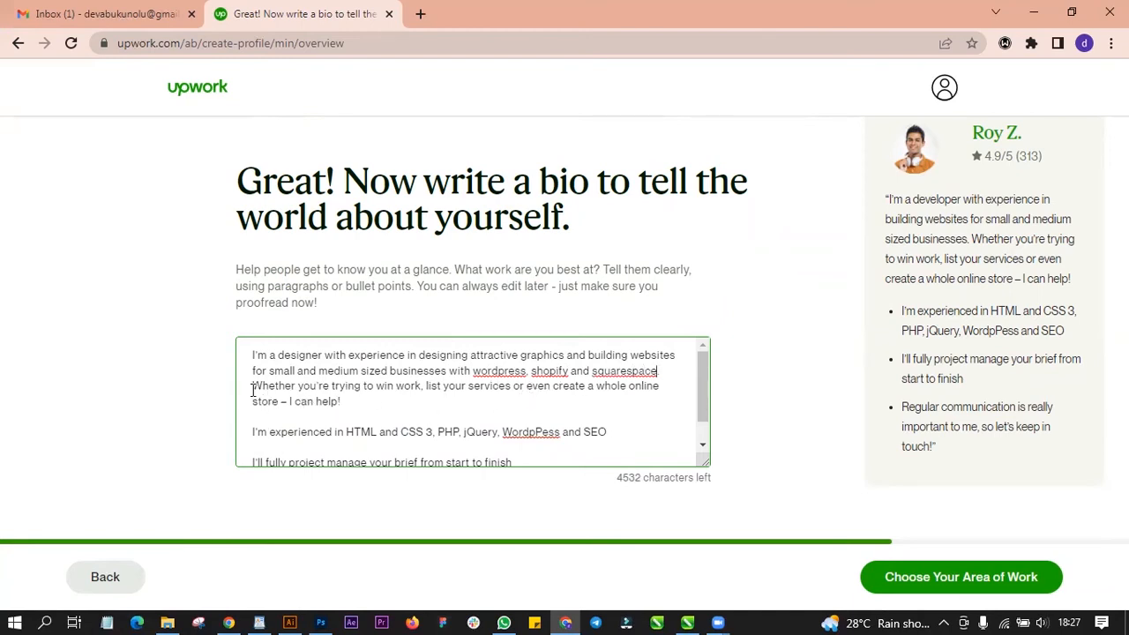
key(Return)
key(Return)
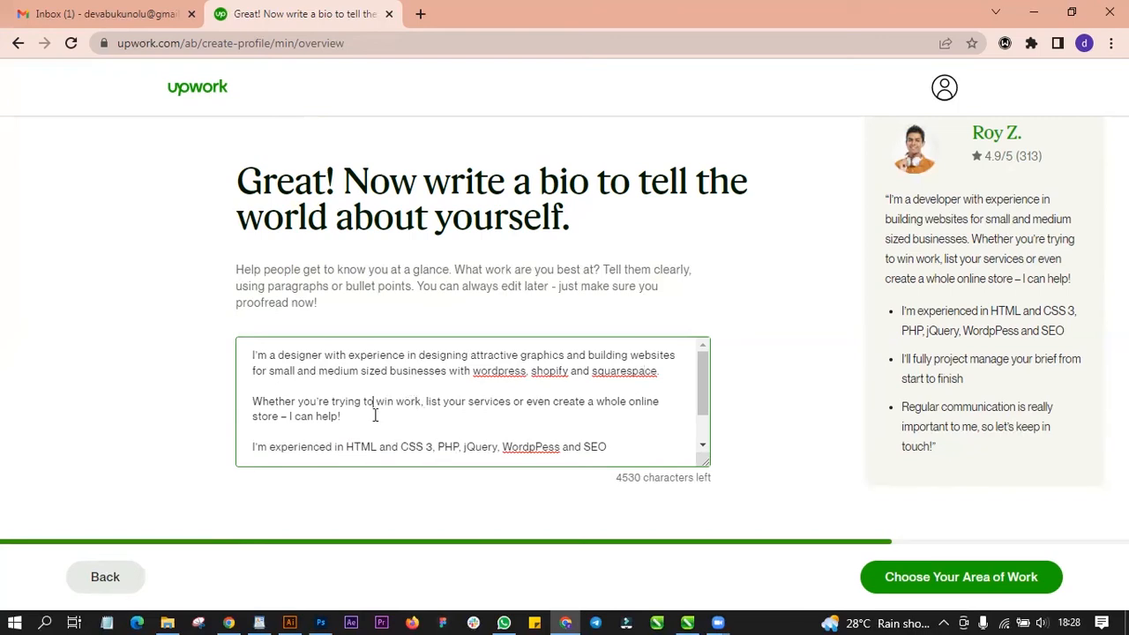
- Insert "get your brand know with design or" before "win work" in the bio's second paragraph
text(get)
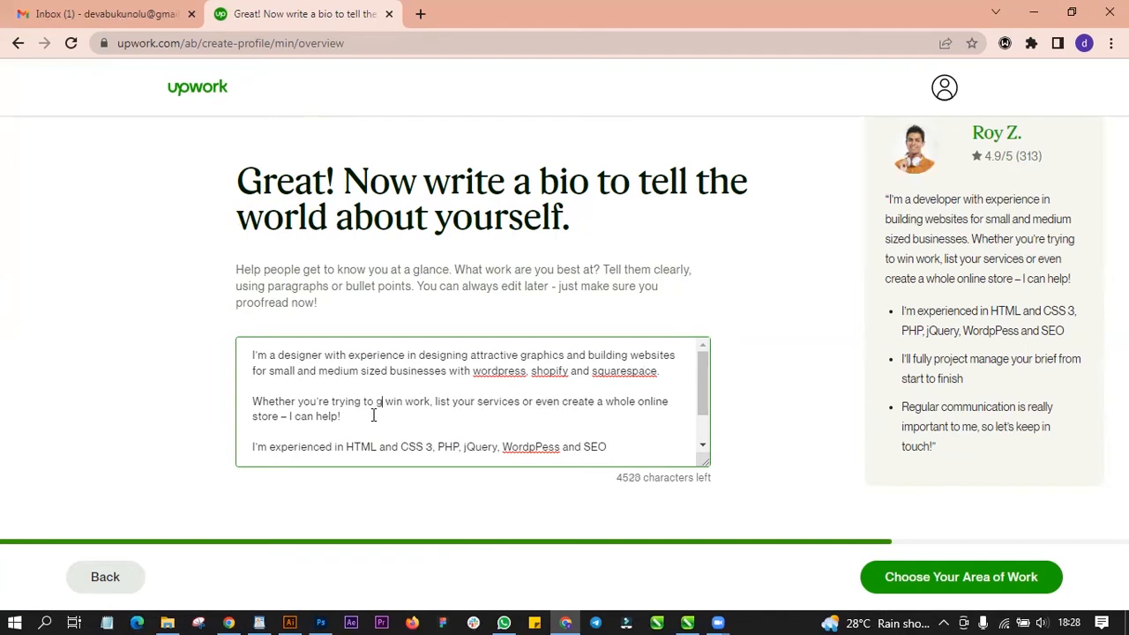
text( y)
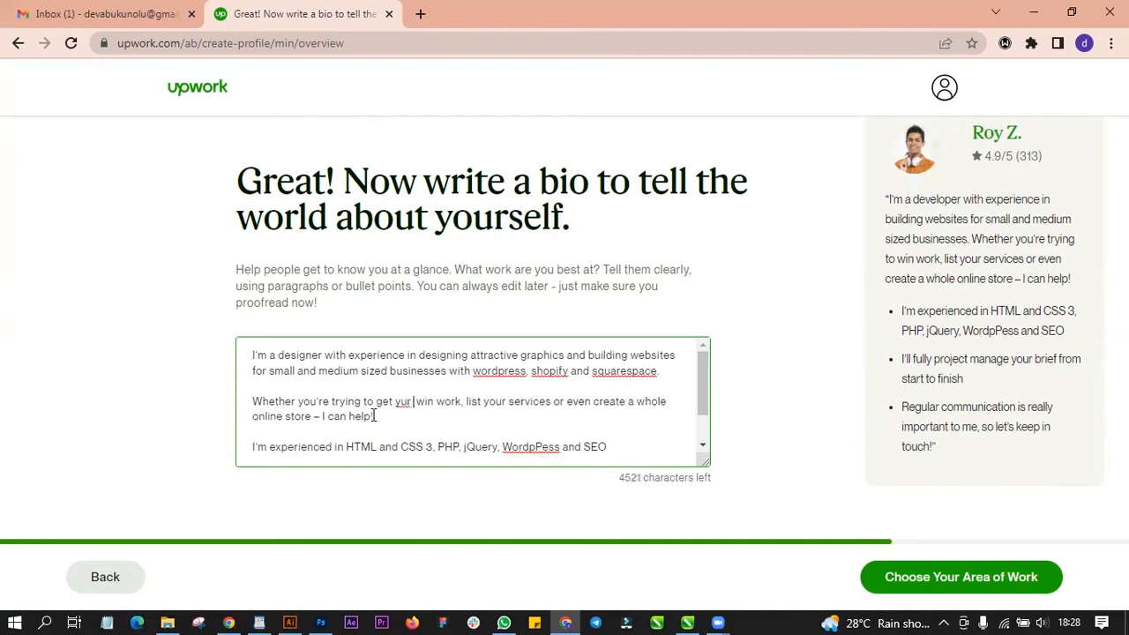
text(our brand )
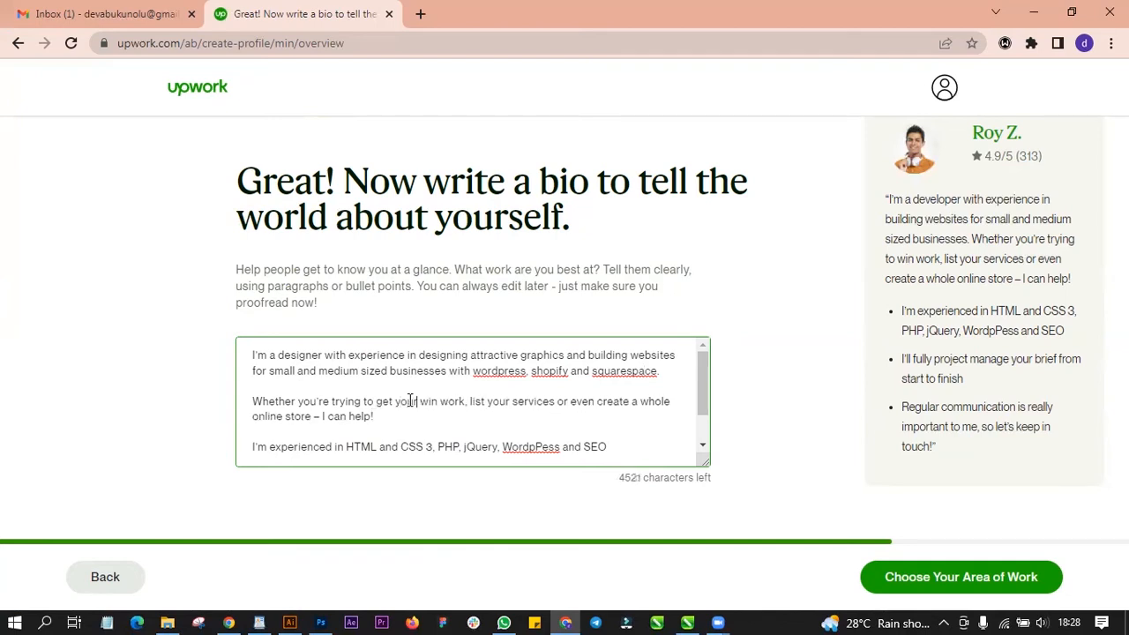
text(know wi)
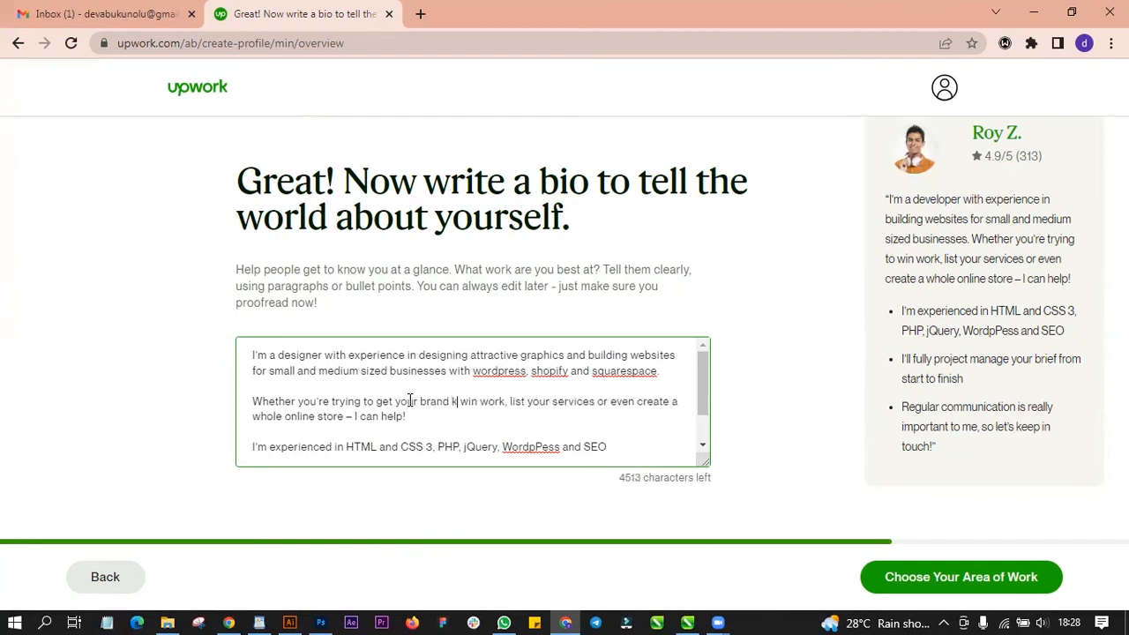
key(BackSpace)
text(wwth)
key(BackSpace)
key(BackSpace)
key(BackSpace)
key(BackSpace)
key(BackSpace)
text(ith des)
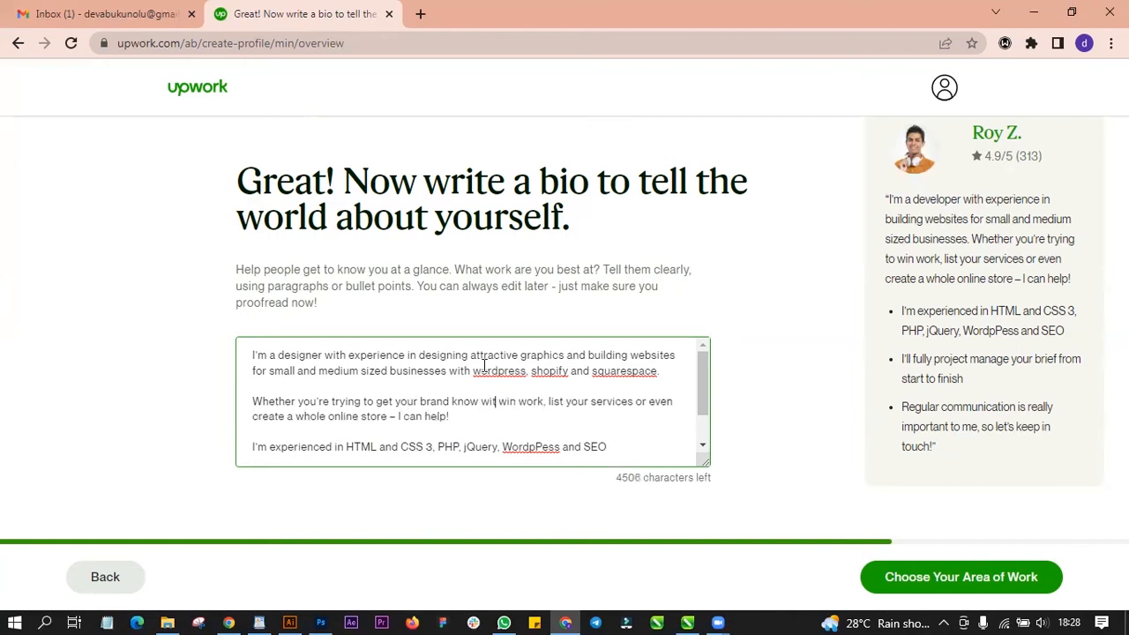
text(ign or)
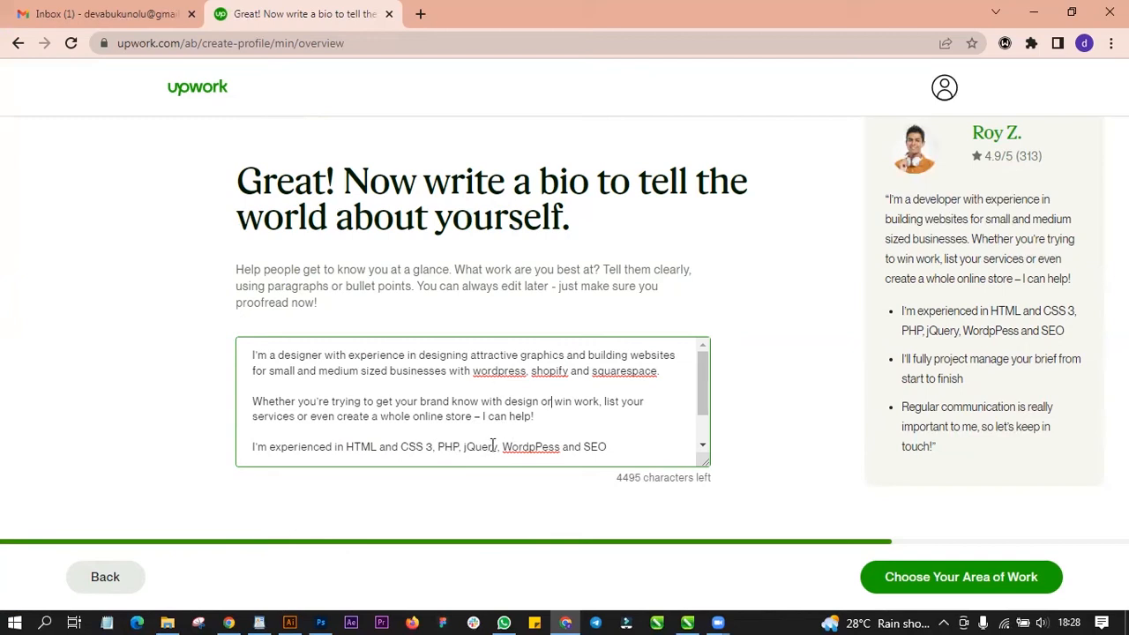
- Replace "HTML and CSS 3, PHP, jQuery," in the bio's experience line with "Adobe Illustrator, Adobe Photoshop, Figma and"
scroll(492, 446, down, 1)
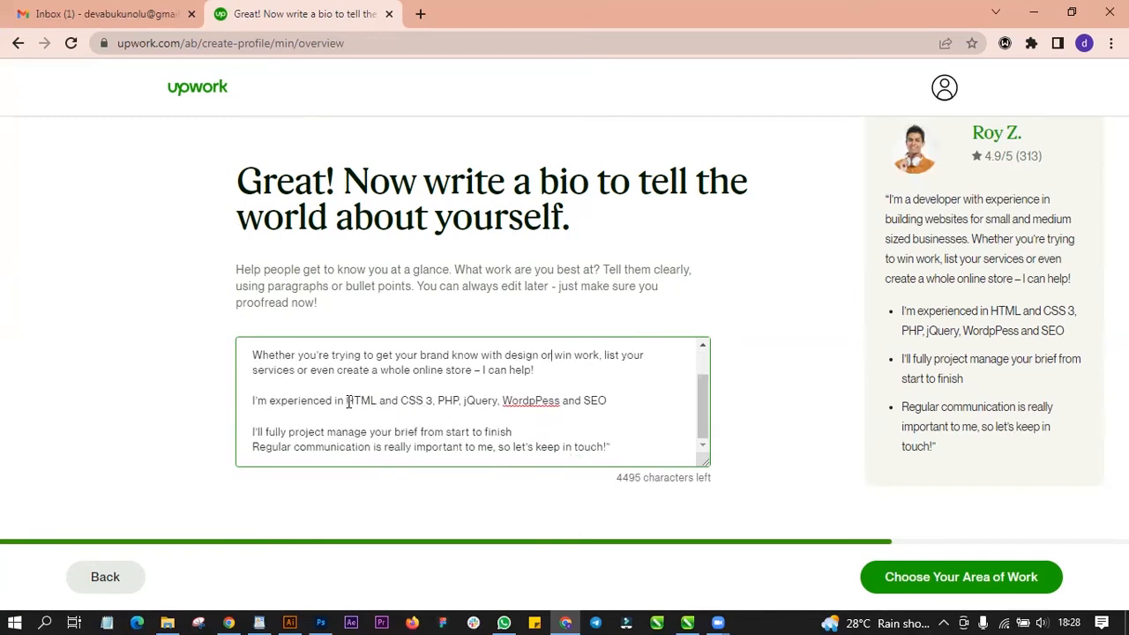
drag(348, 400, 501, 402)
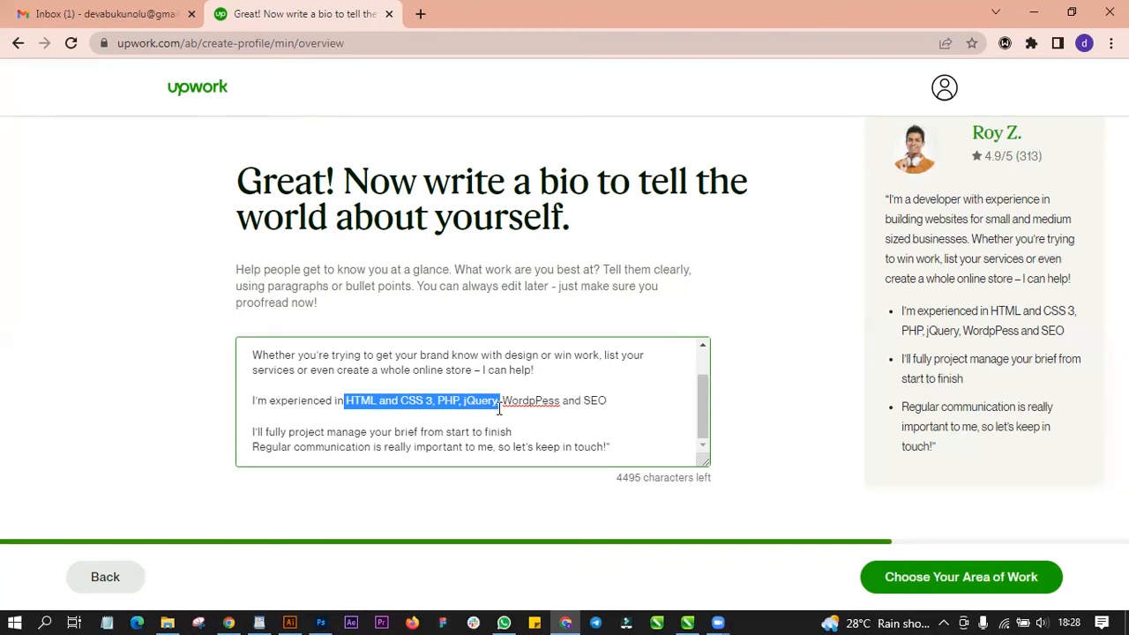
key(BackSpace)
text(Adobe Illustrao)
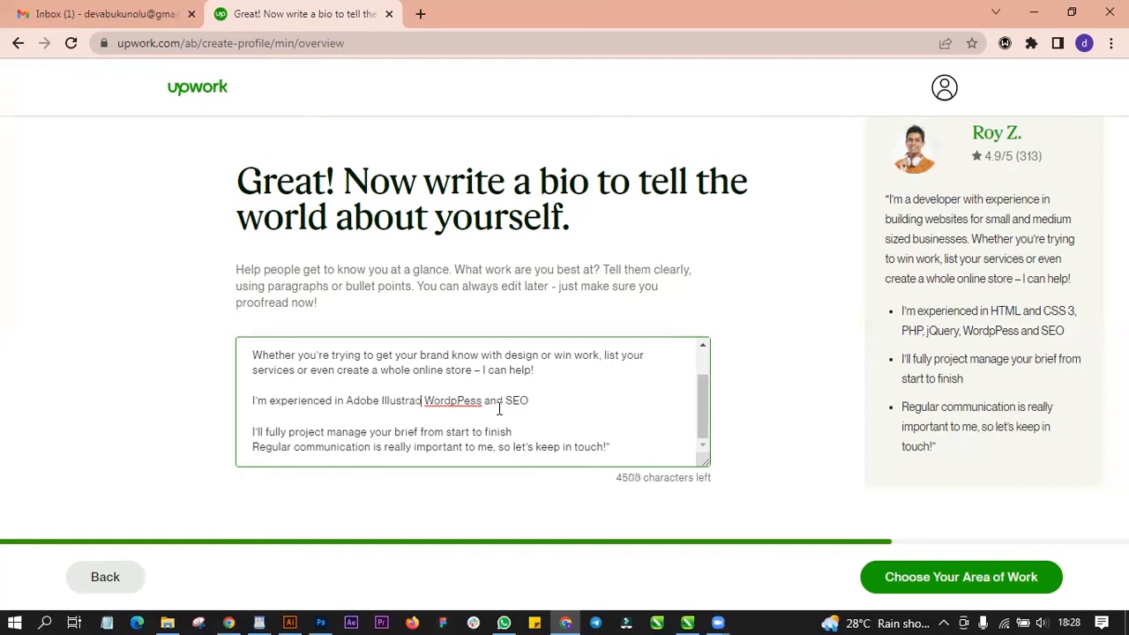
key(BackSpace)
text(tor)
text(, Adobe)
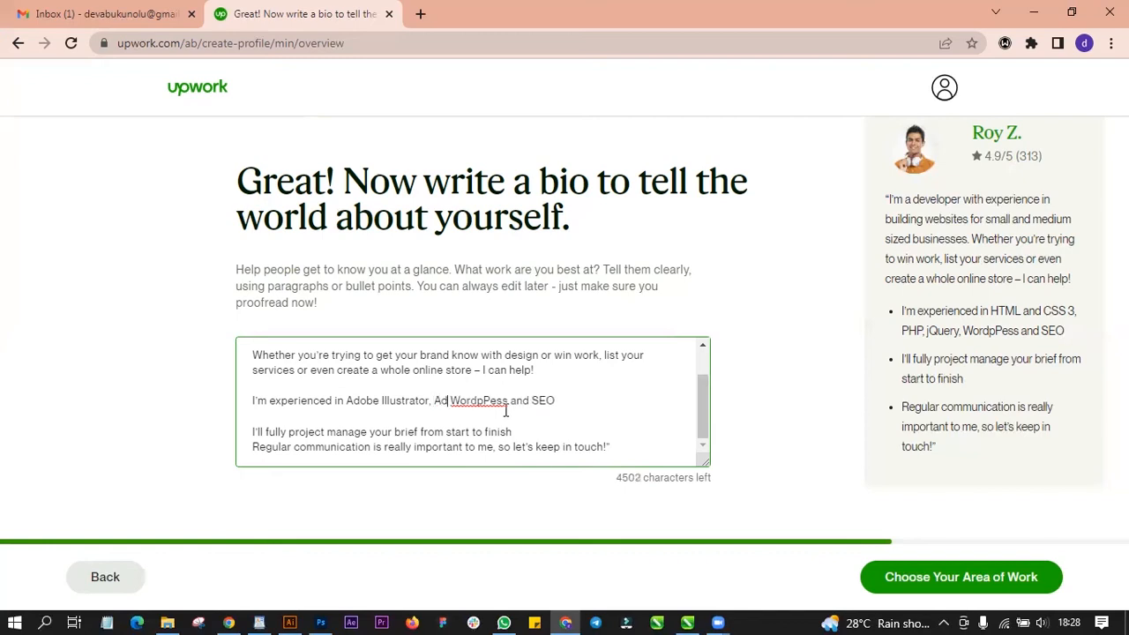
text( Photosh)
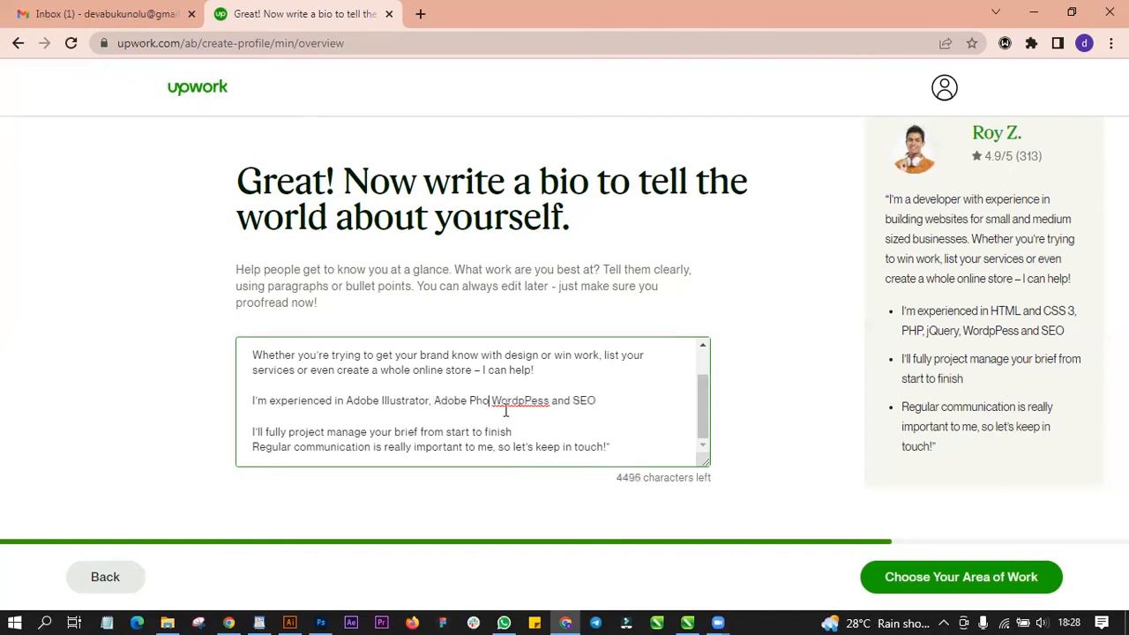
text(op, )
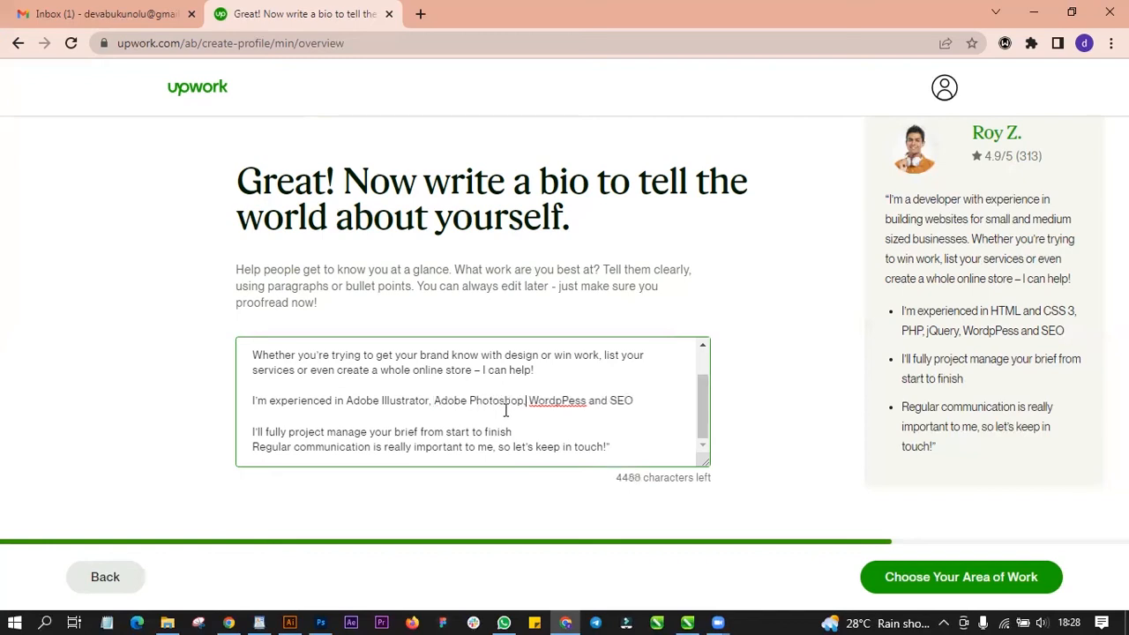
text(Figma)
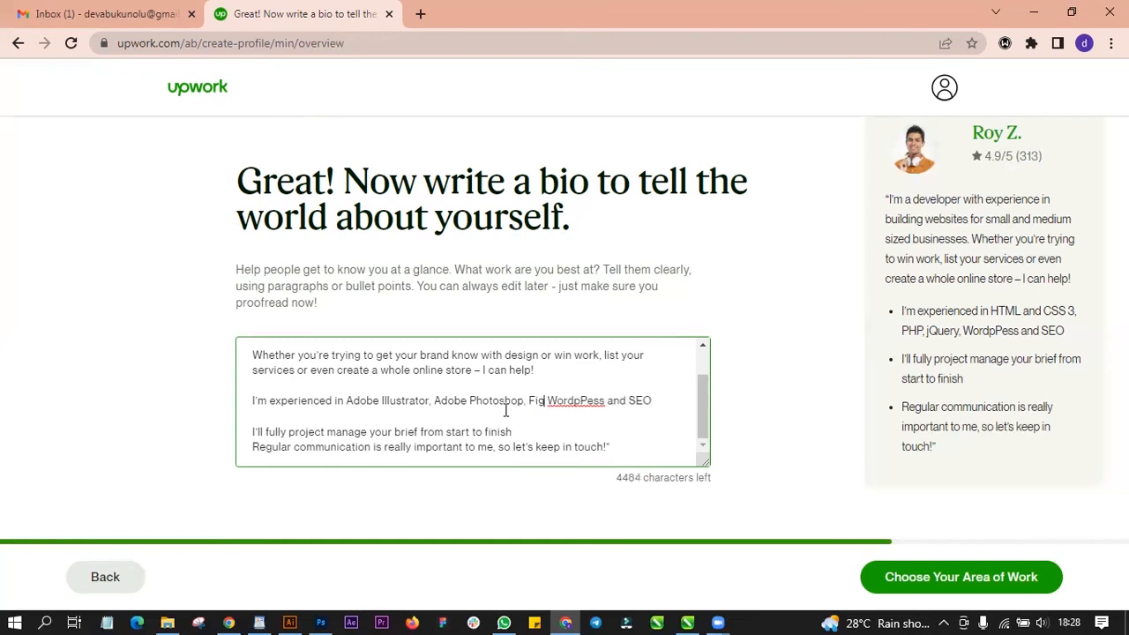
text( and)
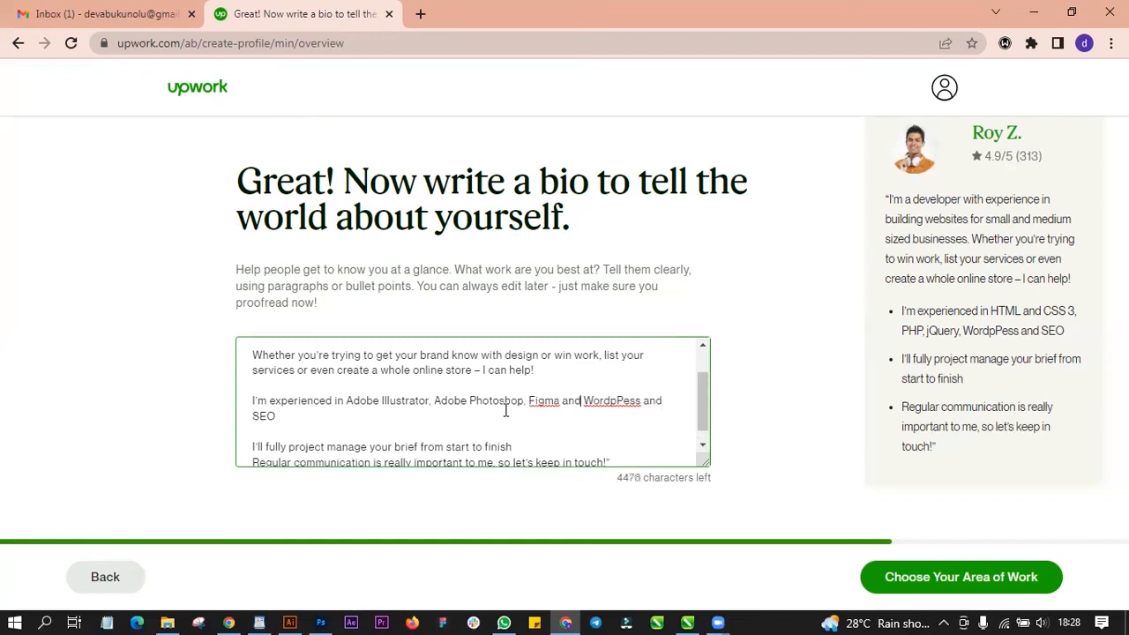
- Remove "and SEO" and the closing quotation mark from the bio, make the "Regular communication" line its own paragraph, and save the bio
key(BackSpace)
key(BackSpace)
key(BackSpace)
key(BackSpace)
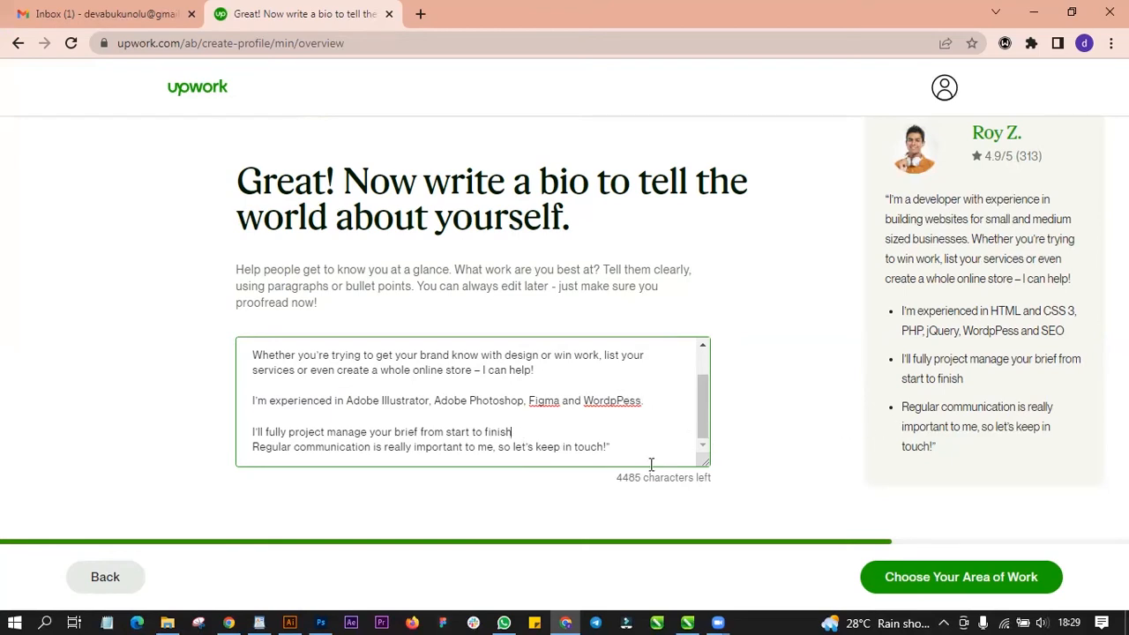
key(Return)
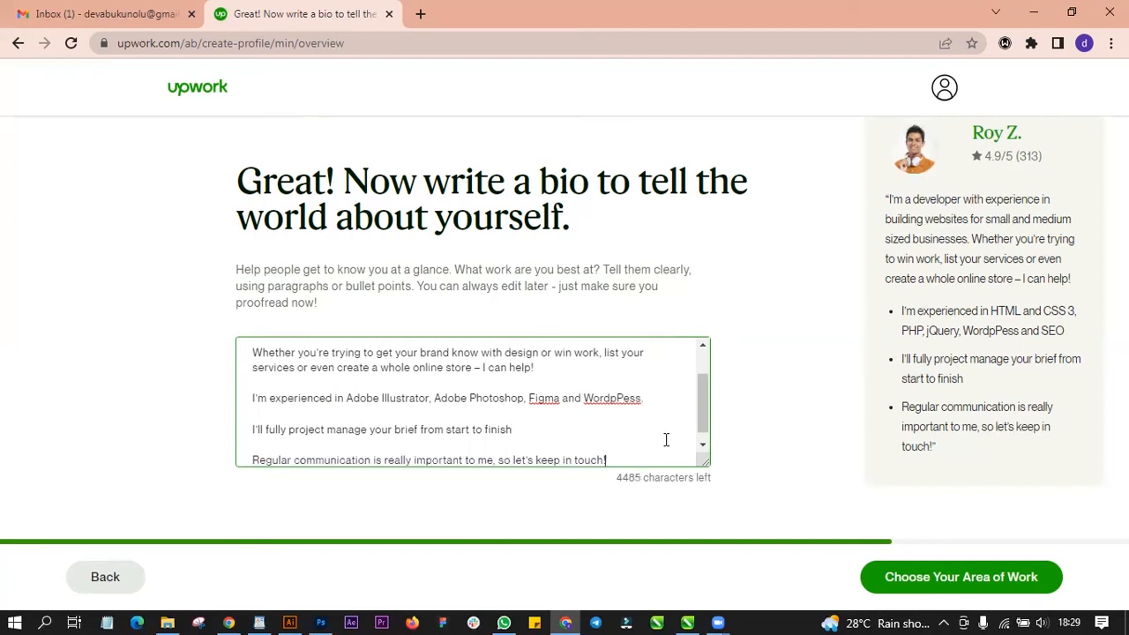
scroll(667, 434, up, 2)
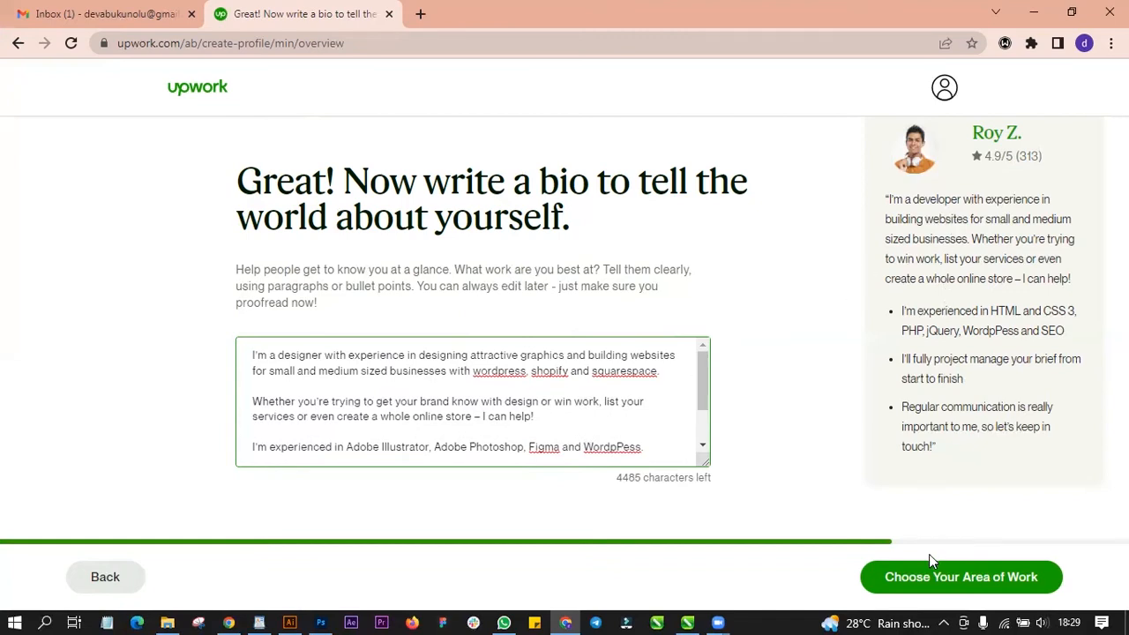
click(937, 582)
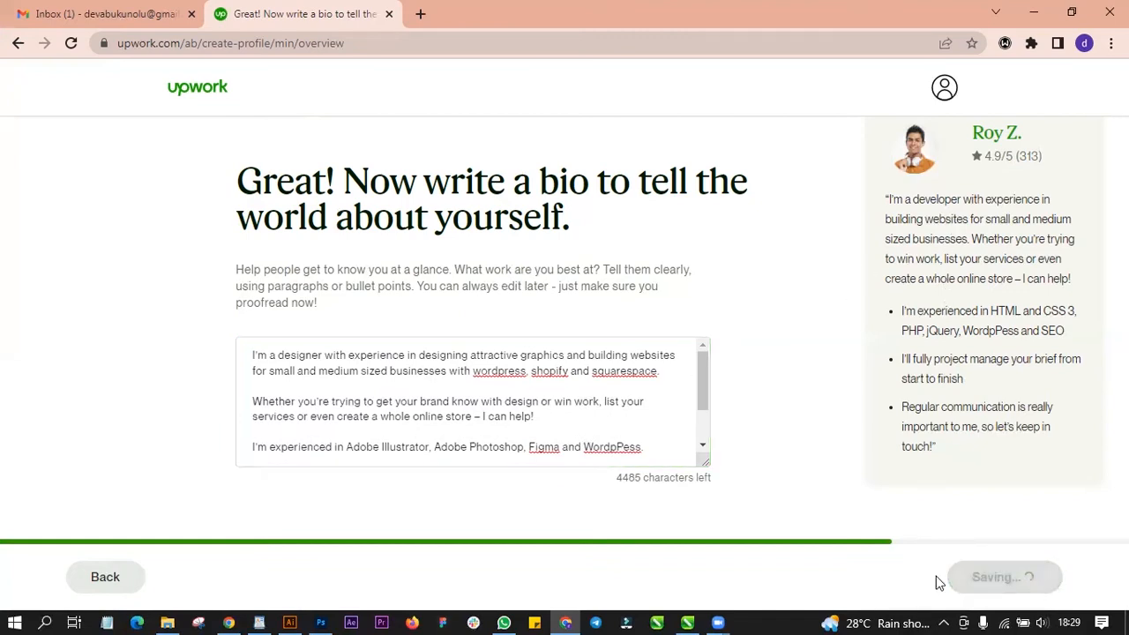
- Choose Product Design from the Design & Creative category as the main service offered and proceed to the hourly rate
scroll(687, 394, down, 1)
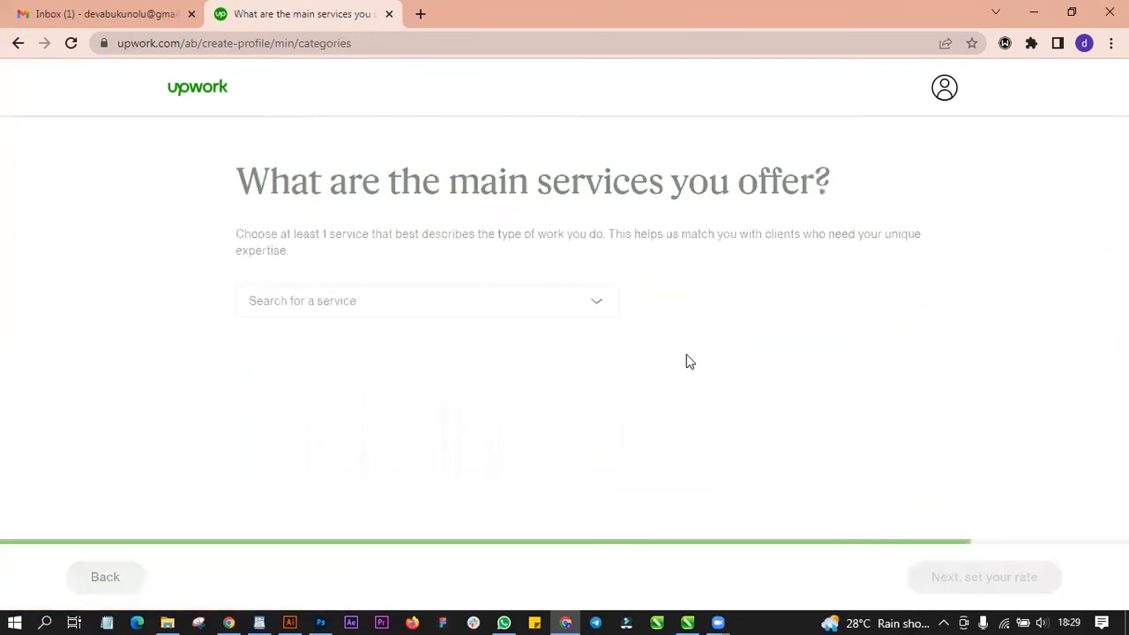
click(595, 302)
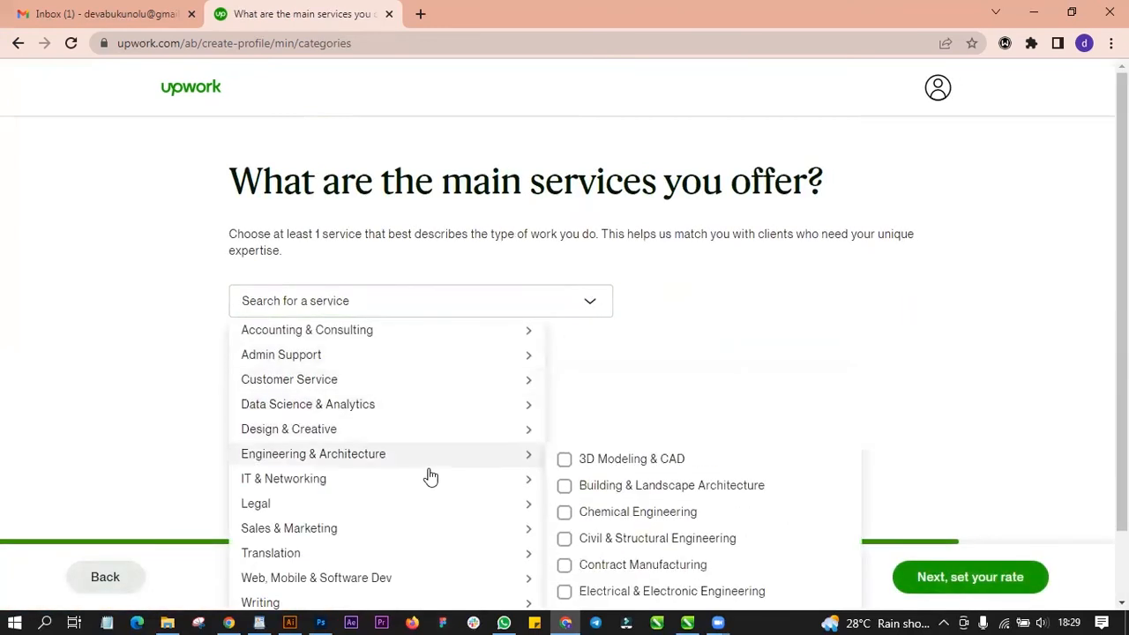
mouse_move(410, 476)
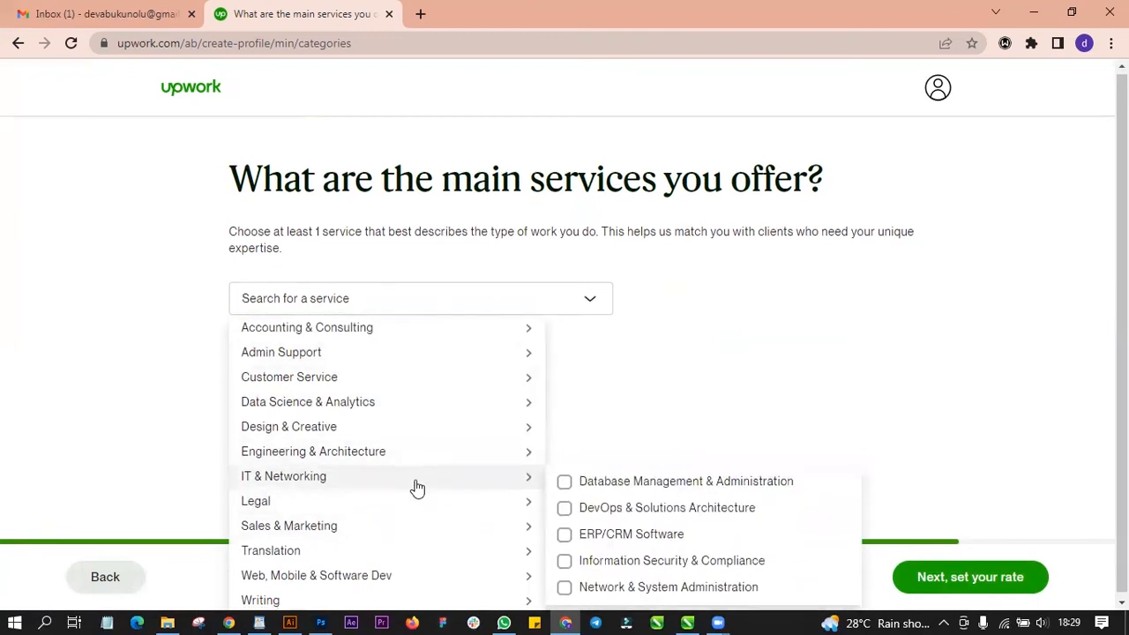
mouse_move(402, 549)
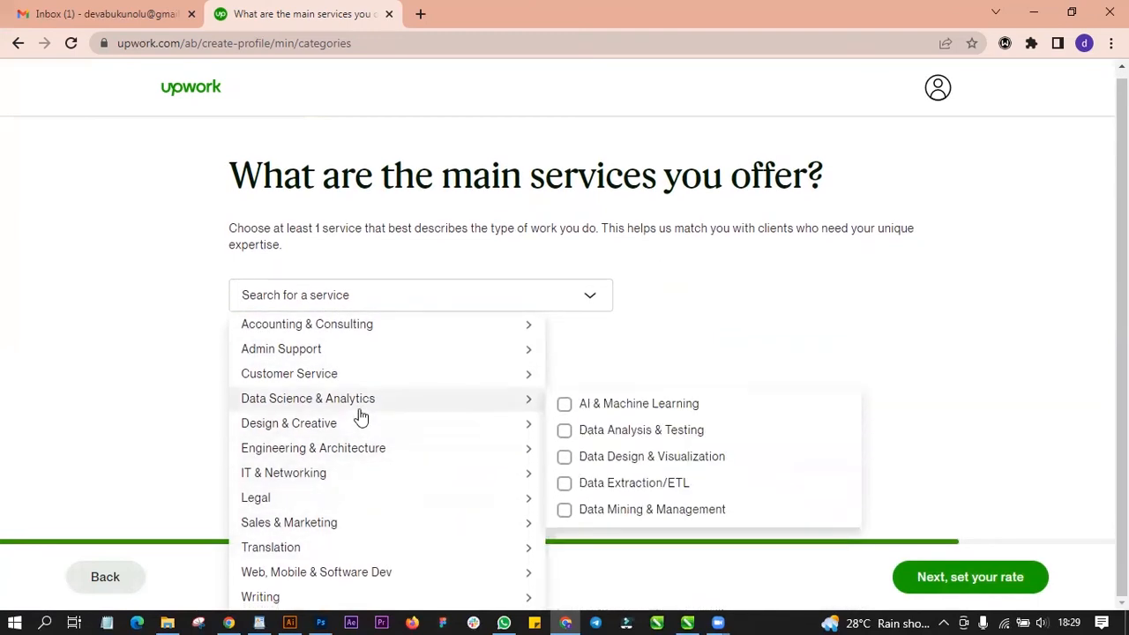
mouse_move(356, 428)
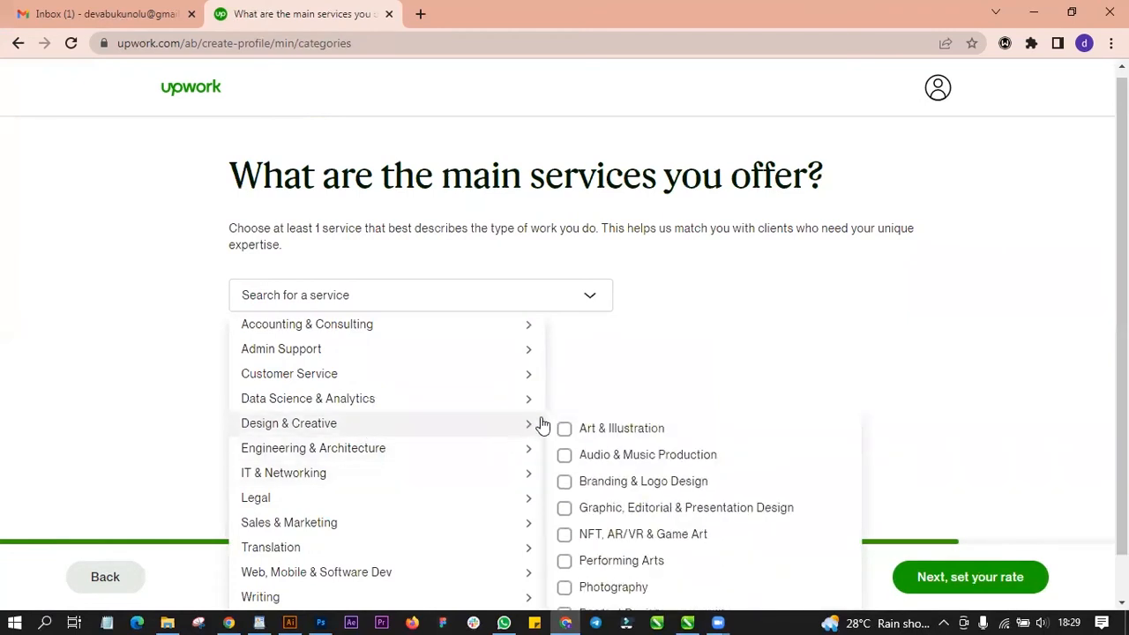
scroll(594, 560, down, 1)
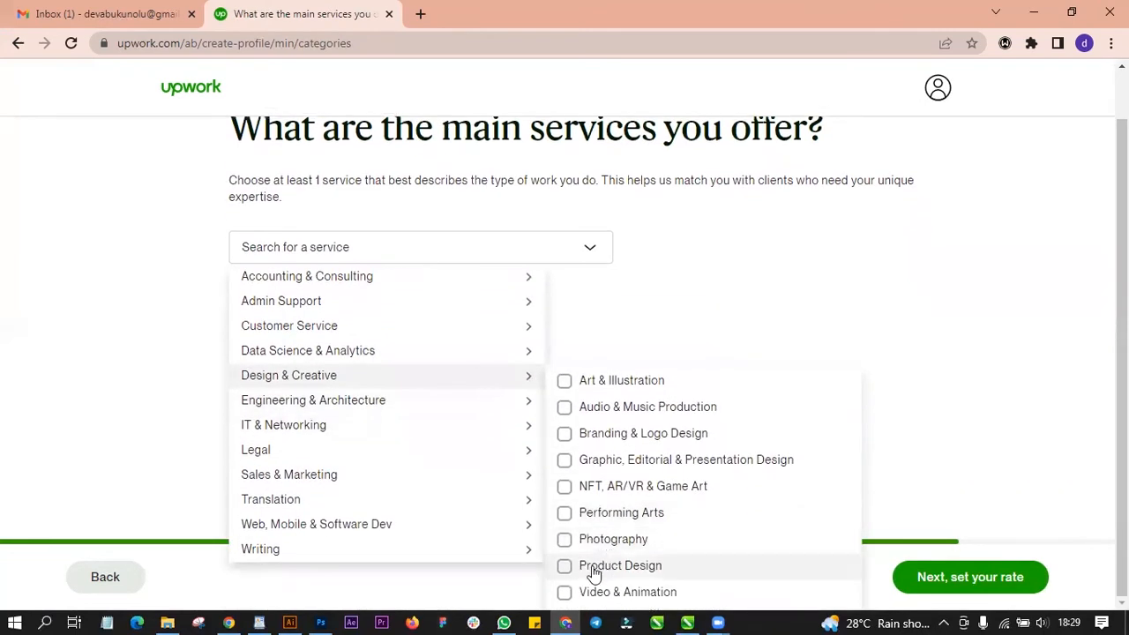
click(564, 565)
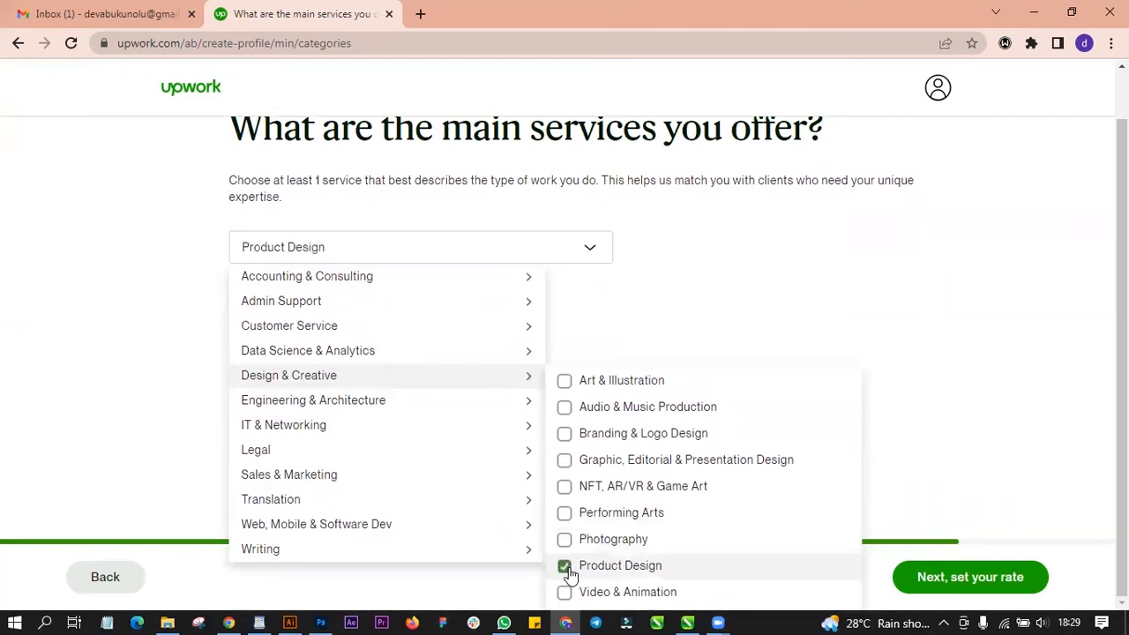
scroll(564, 512, up, 1)
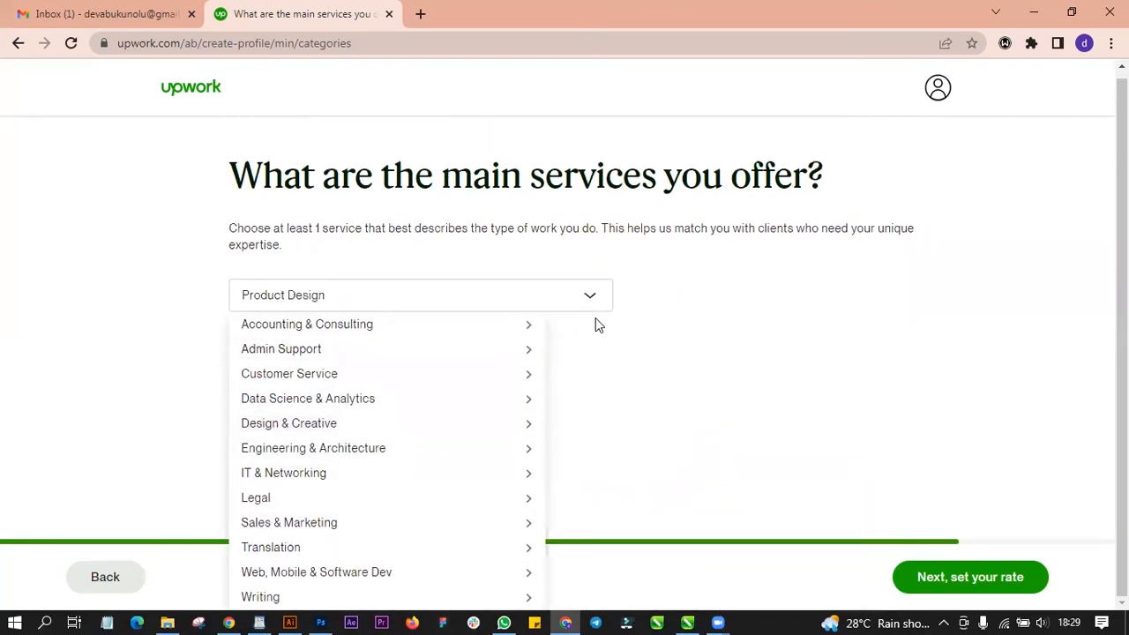
click(710, 320)
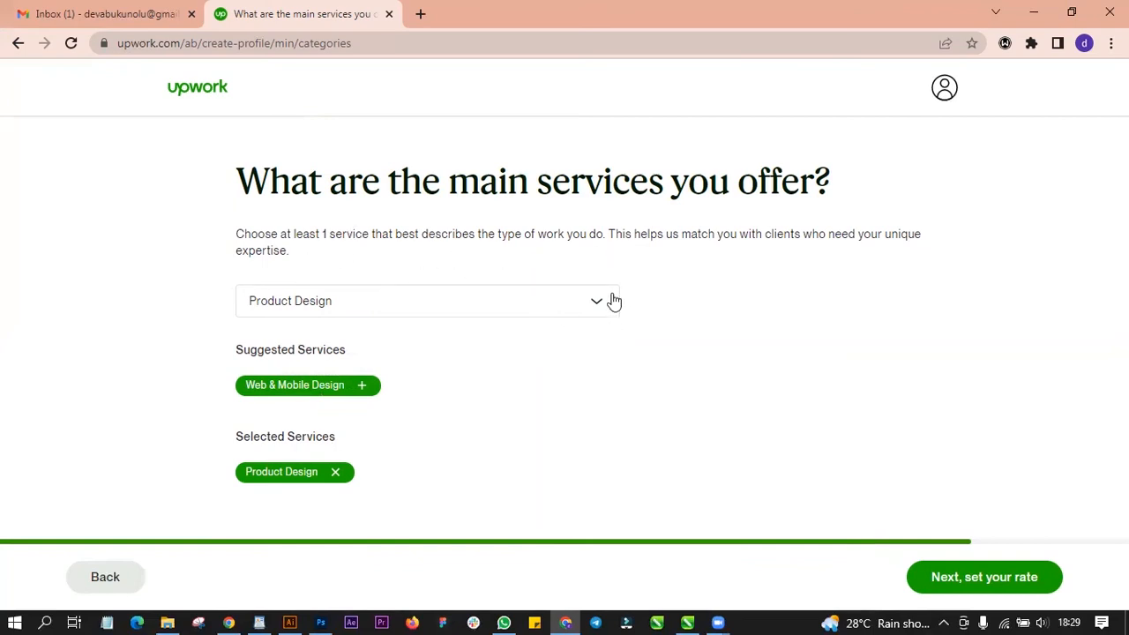
click(989, 580)
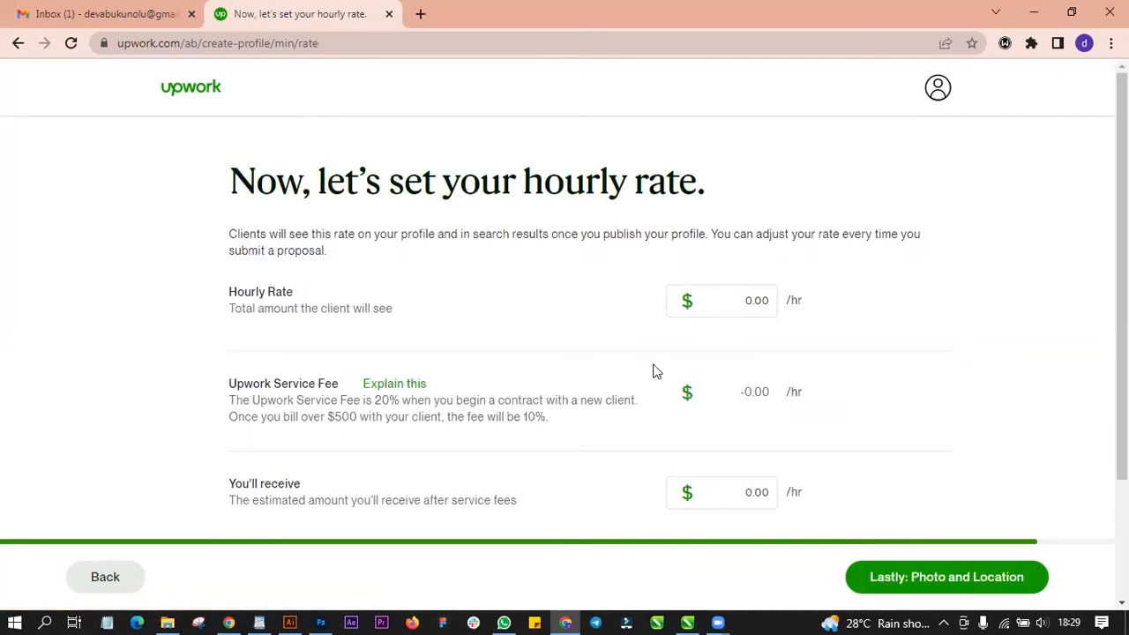
- Set the hourly rate to $30.00 and proceed to the photo and location details
click(733, 303)
text(30)
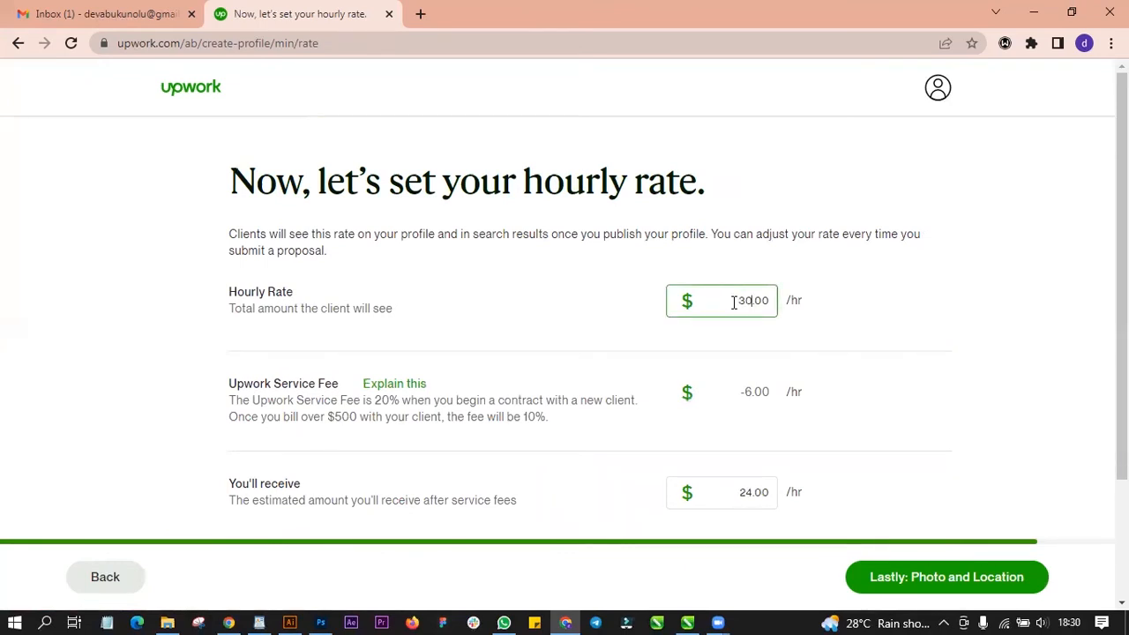
click(750, 433)
drag(749, 395, 732, 390)
scroll(740, 388, down, 2)
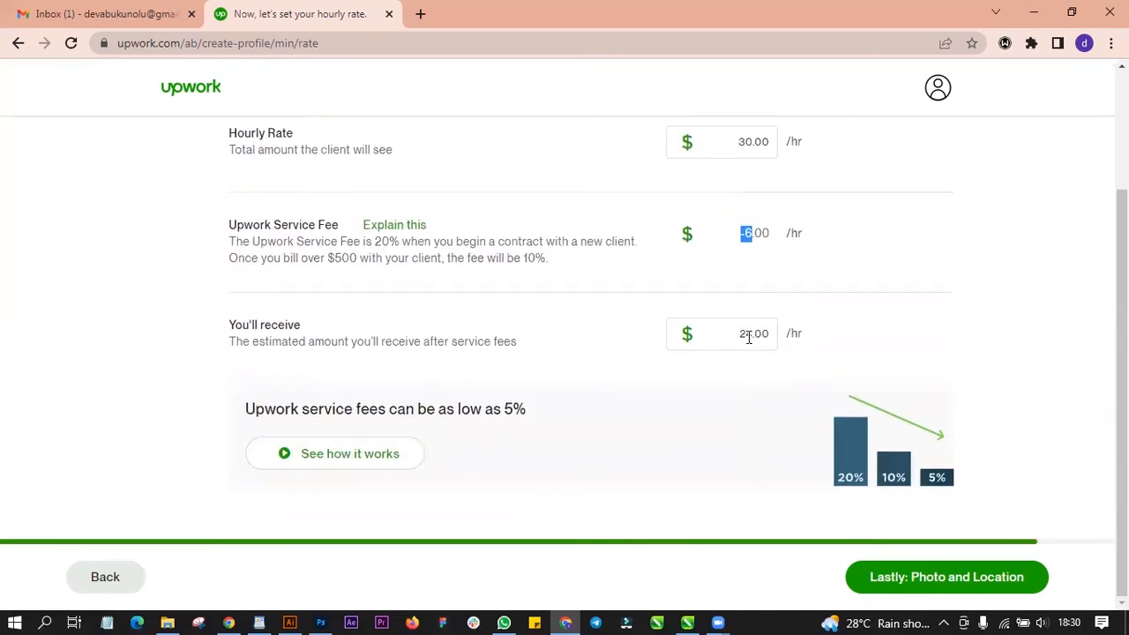
click(926, 576)
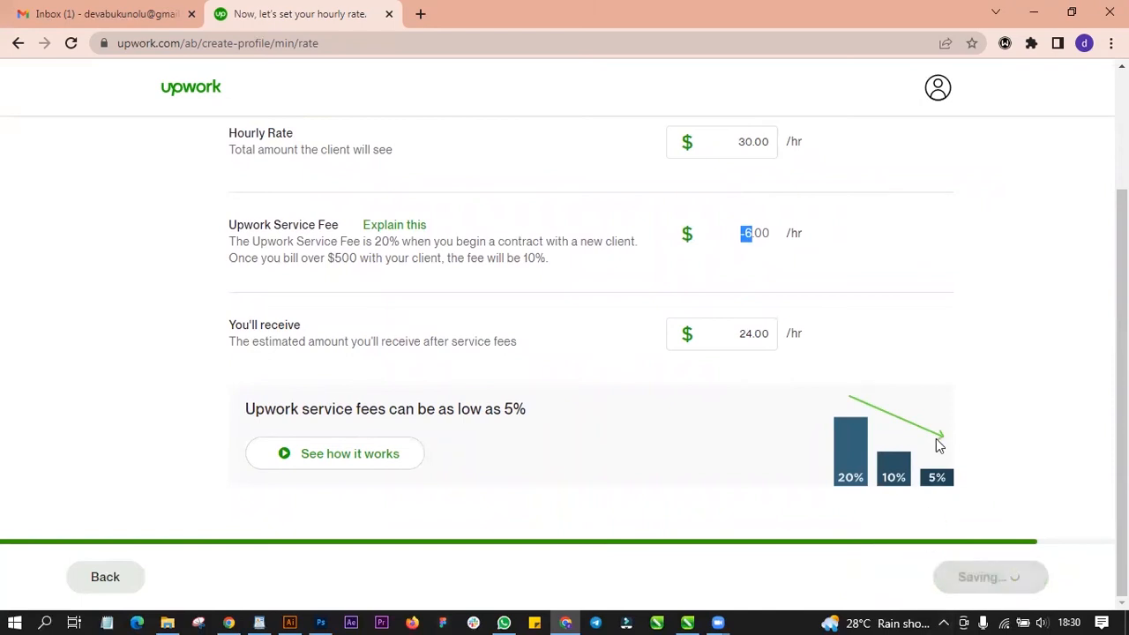
- Upload the metaverse-concept-collage-design image from Downloads as the profile photo and save it
click(531, 312)
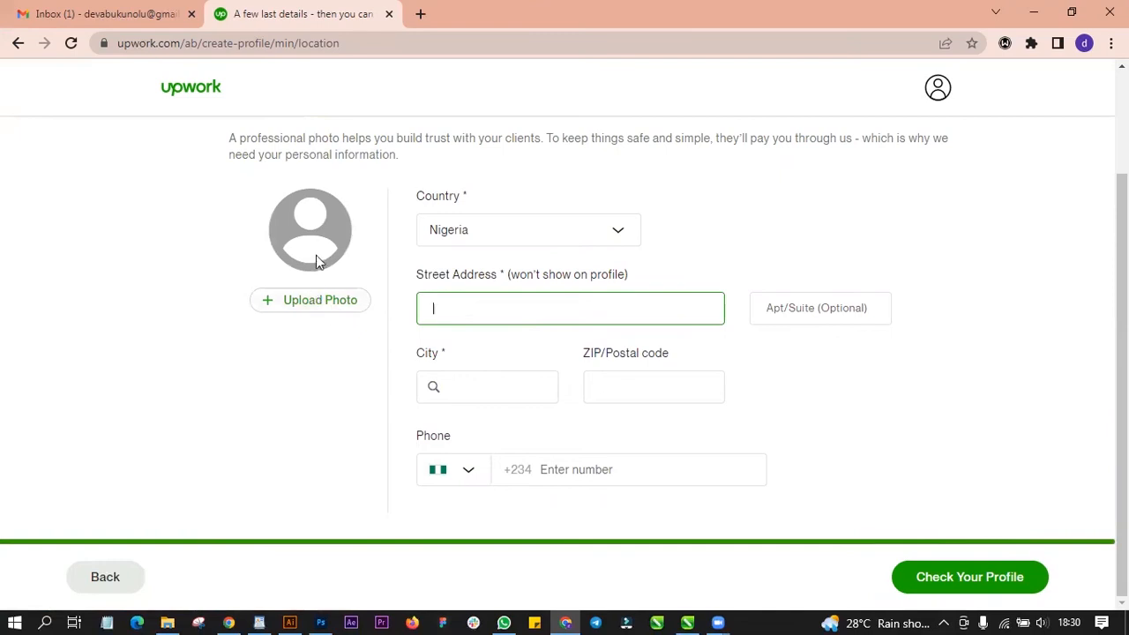
click(316, 304)
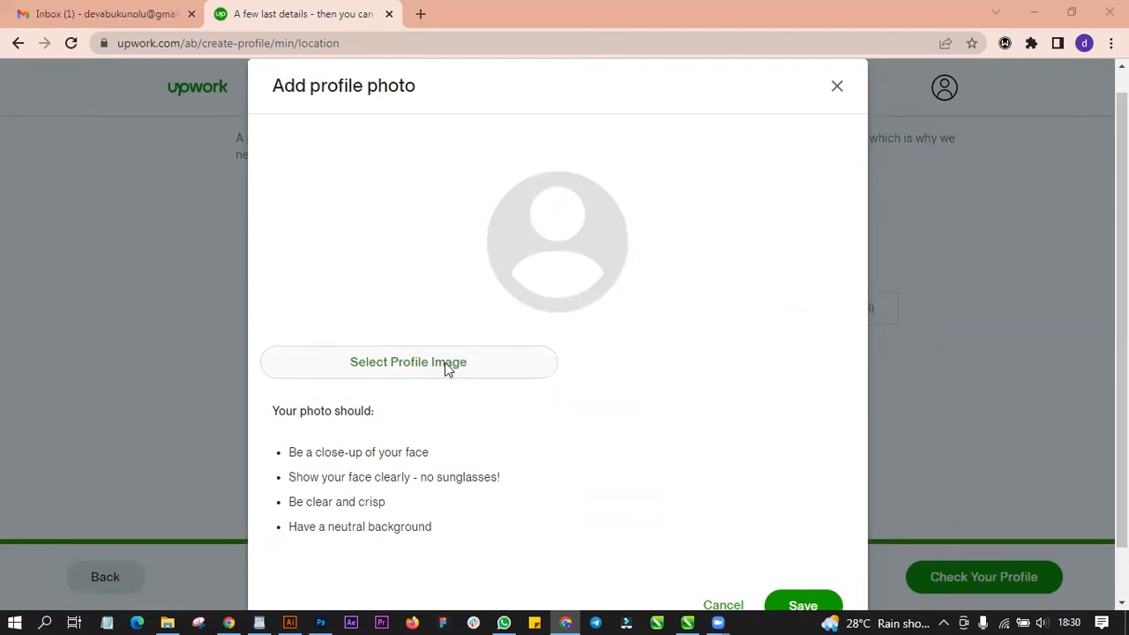
click(448, 366)
scroll(296, 327, down, 3)
scroll(291, 333, down, 8)
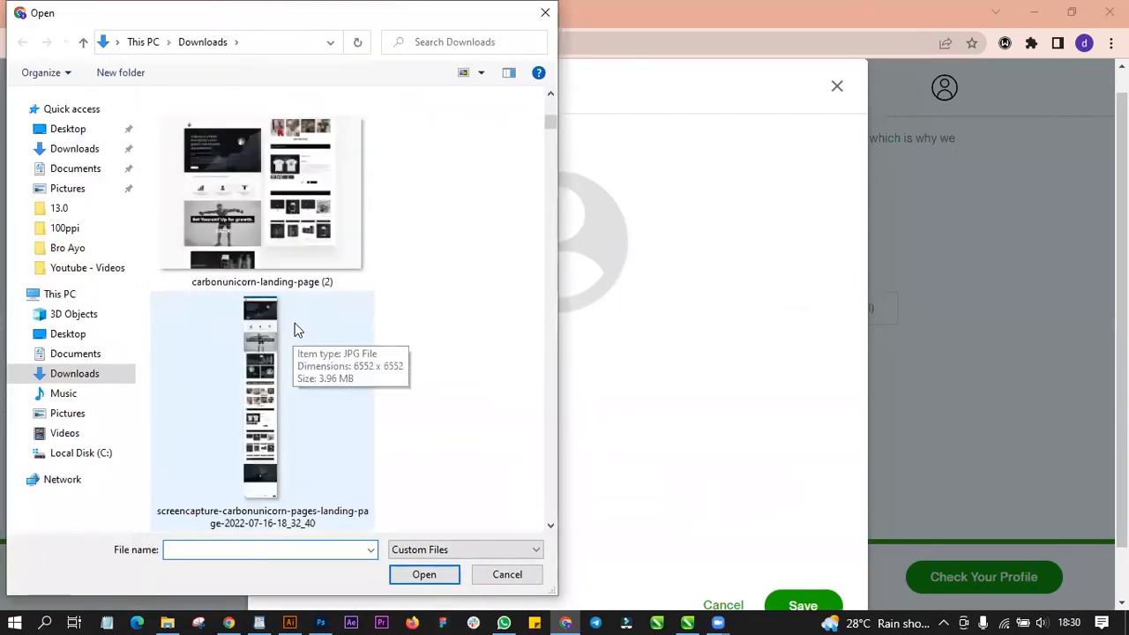
scroll(295, 324, down, 10)
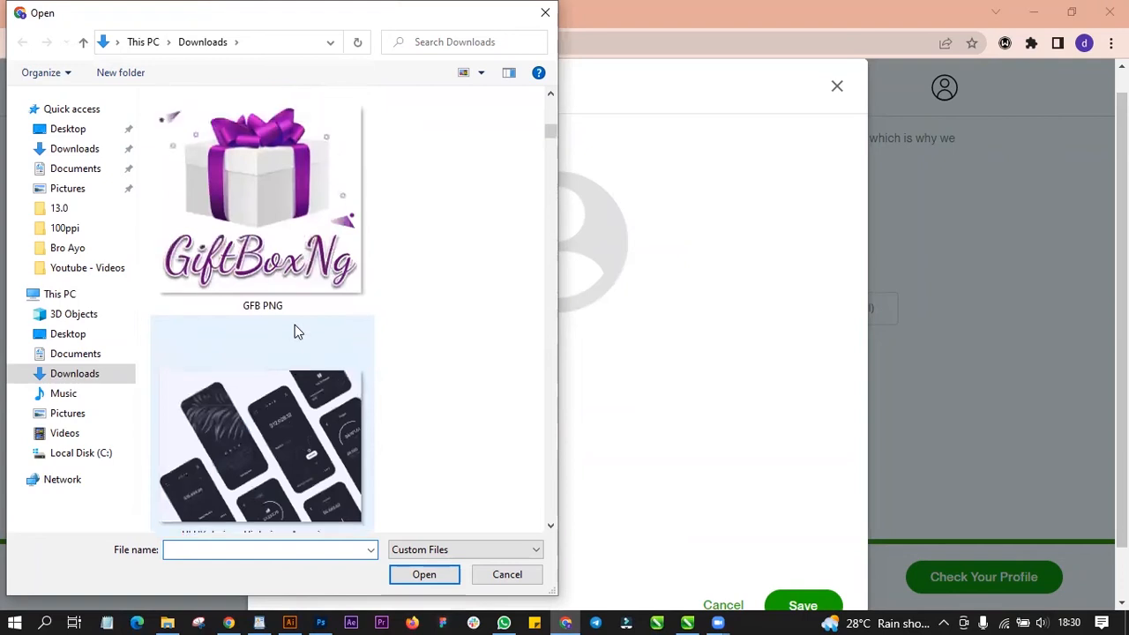
scroll(296, 330, down, 10)
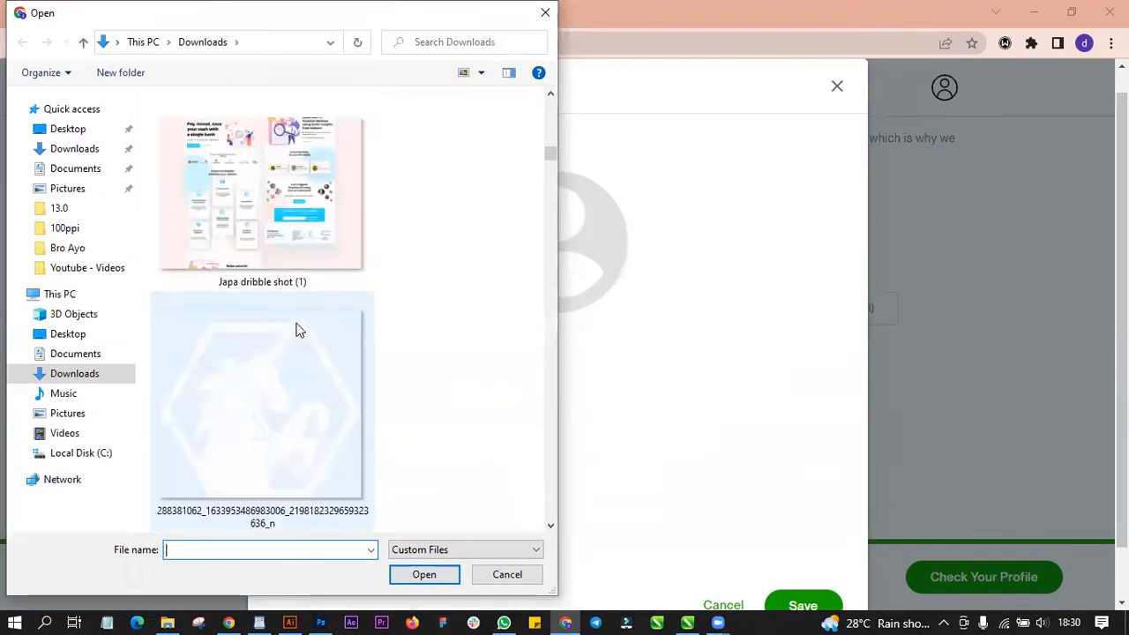
scroll(297, 324, down, 10)
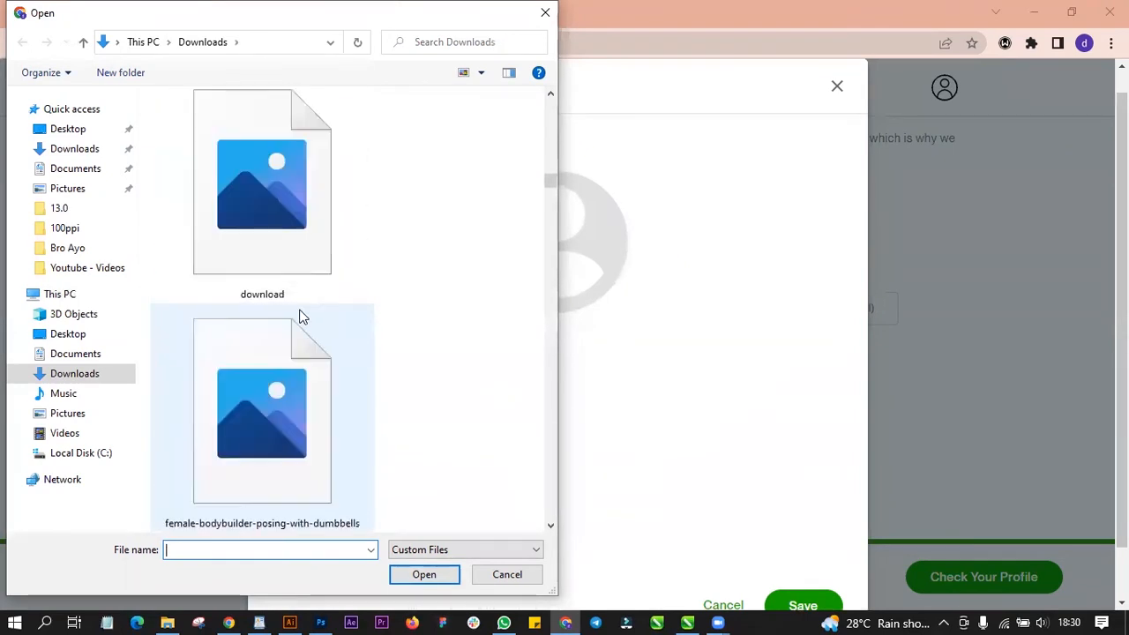
scroll(297, 319, down, 10)
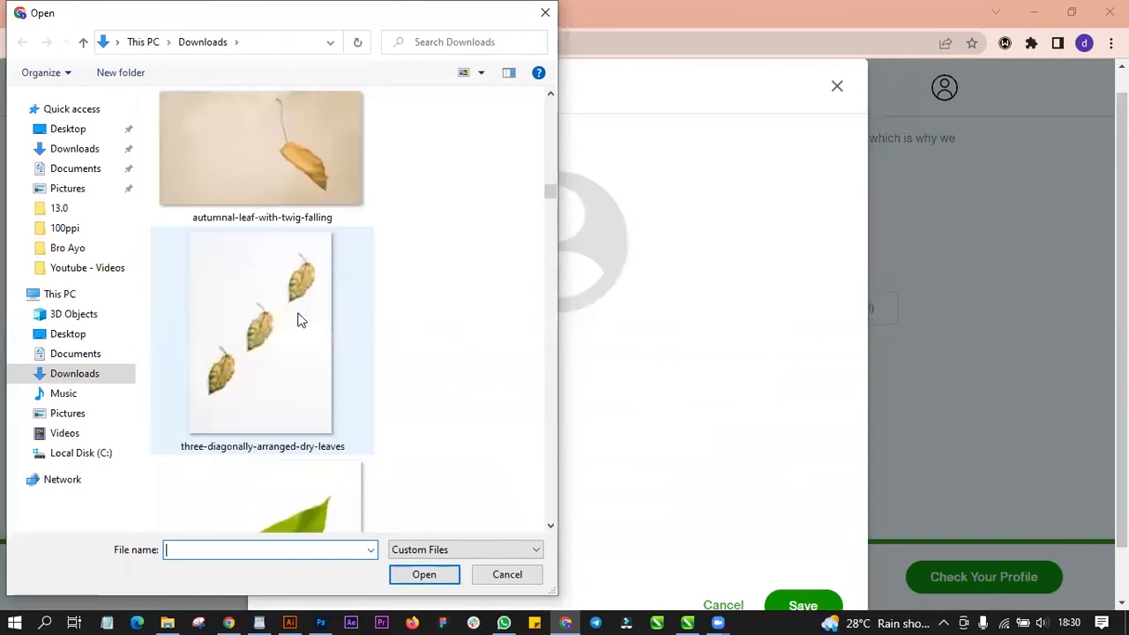
scroll(297, 321, up, 10)
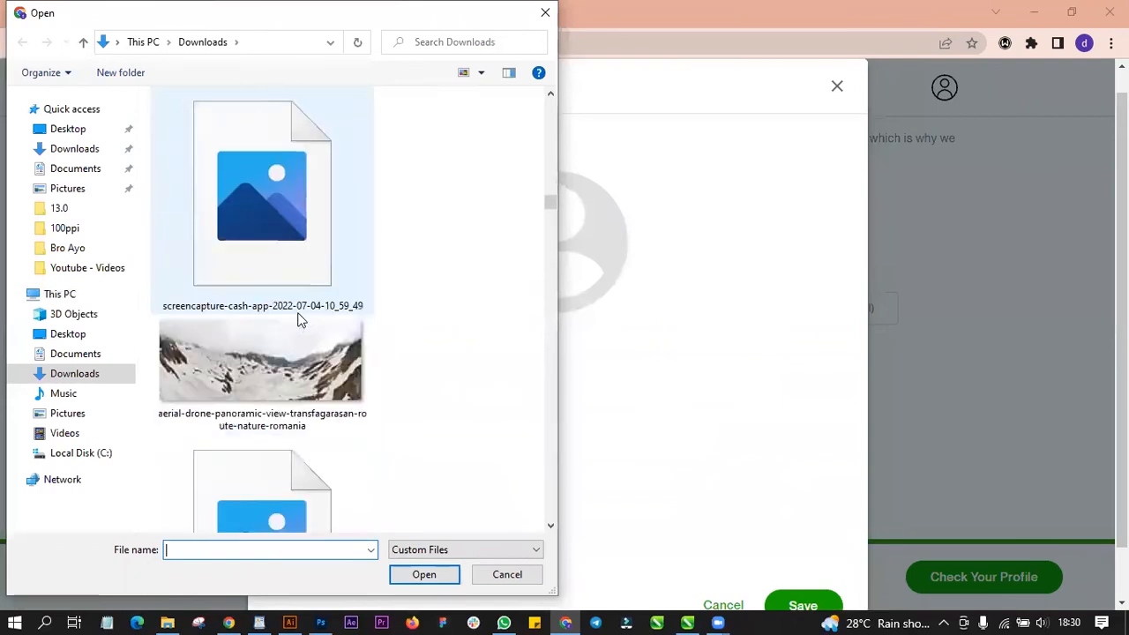
scroll(297, 321, up, 5)
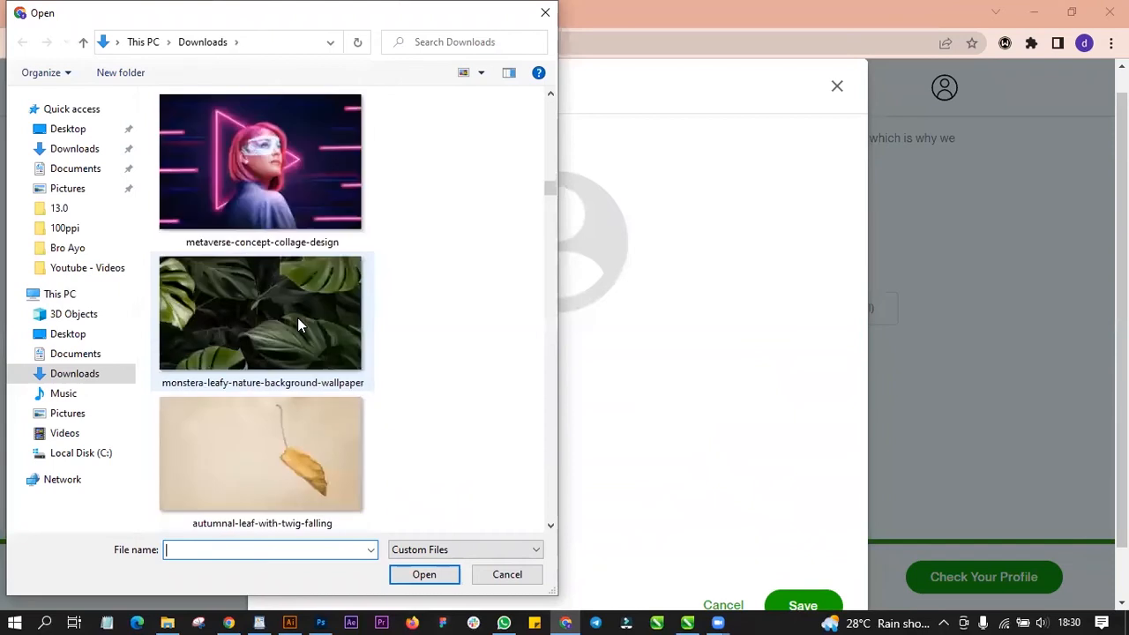
scroll(298, 320, up, 5)
scroll(298, 325, down, 2)
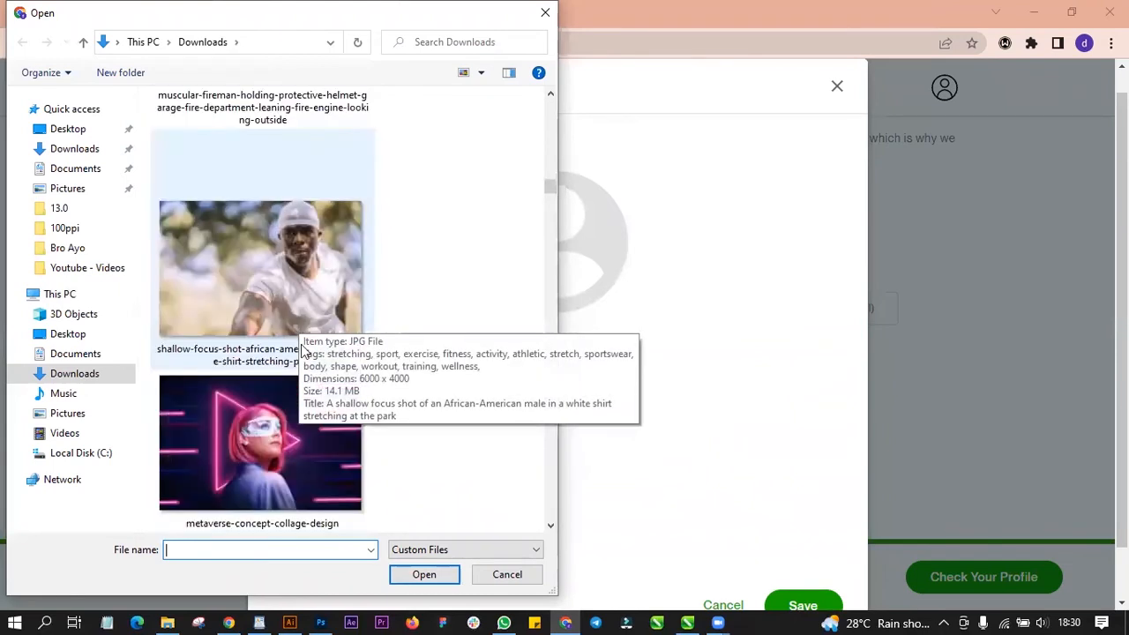
click(278, 417)
click(401, 574)
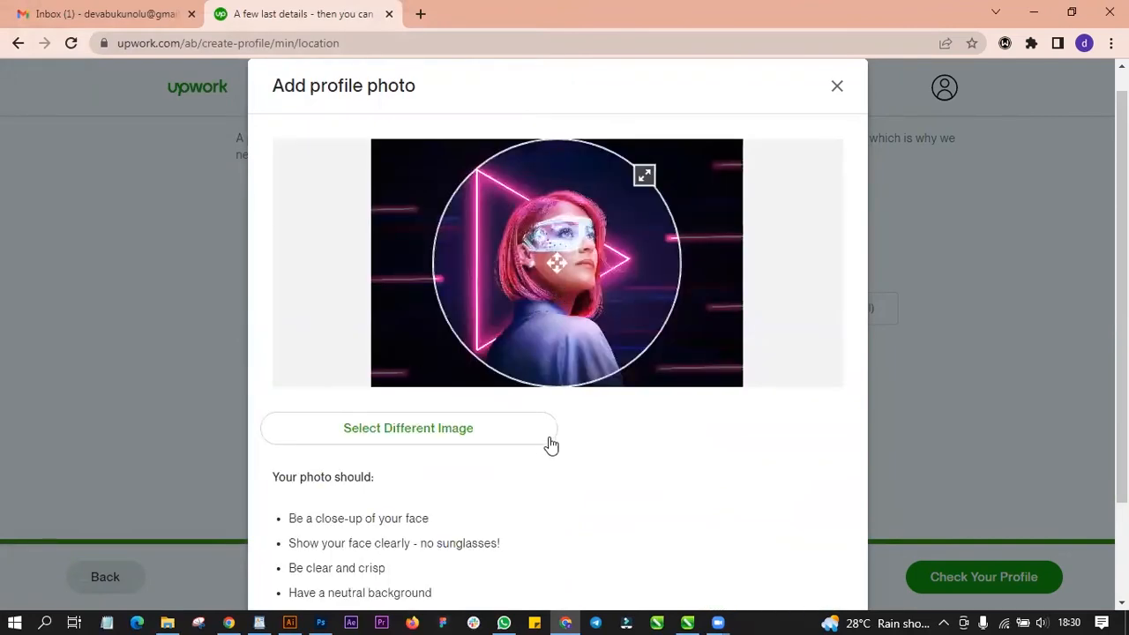
scroll(547, 446, down, 3)
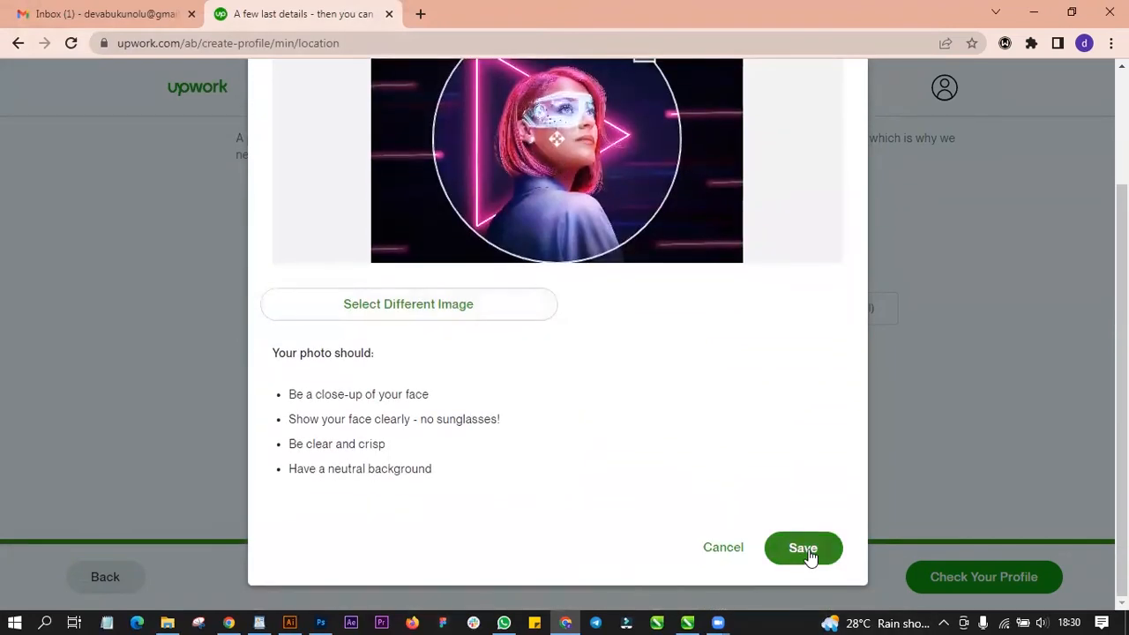
click(805, 552)
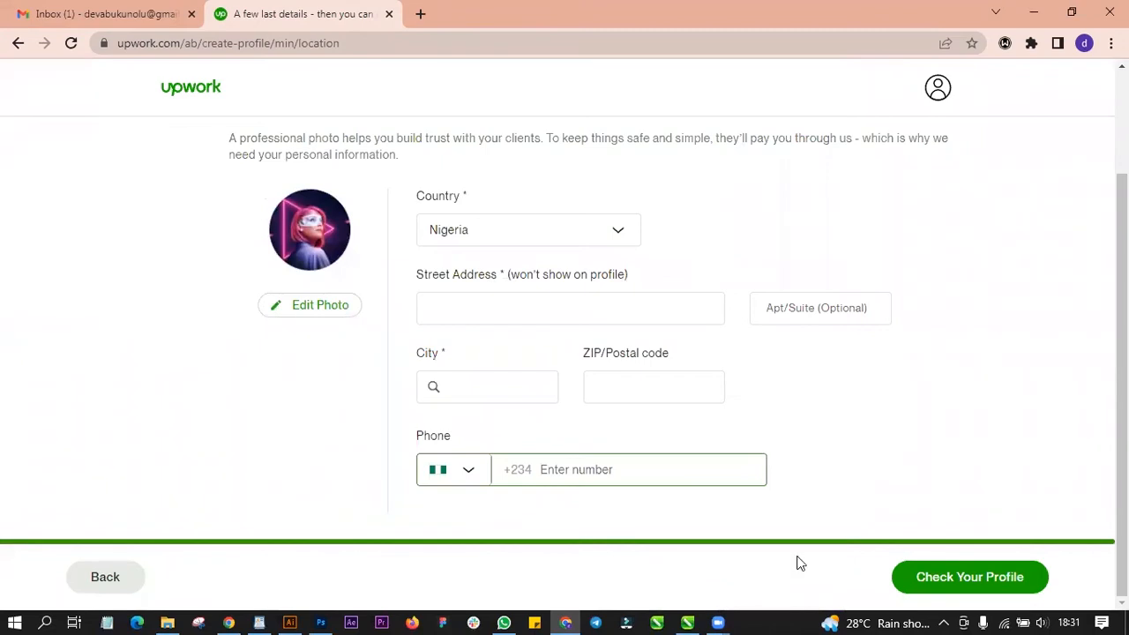
- Enter the street address in the location details, leaving the optional apartment/suite field empty
click(656, 313)
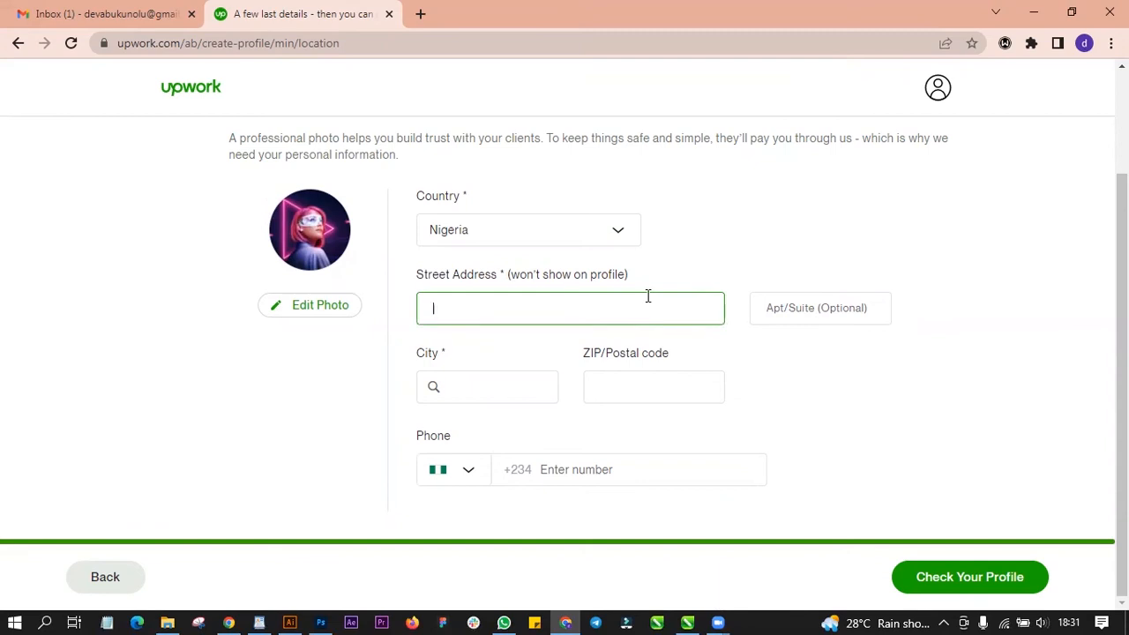
key(Tab)
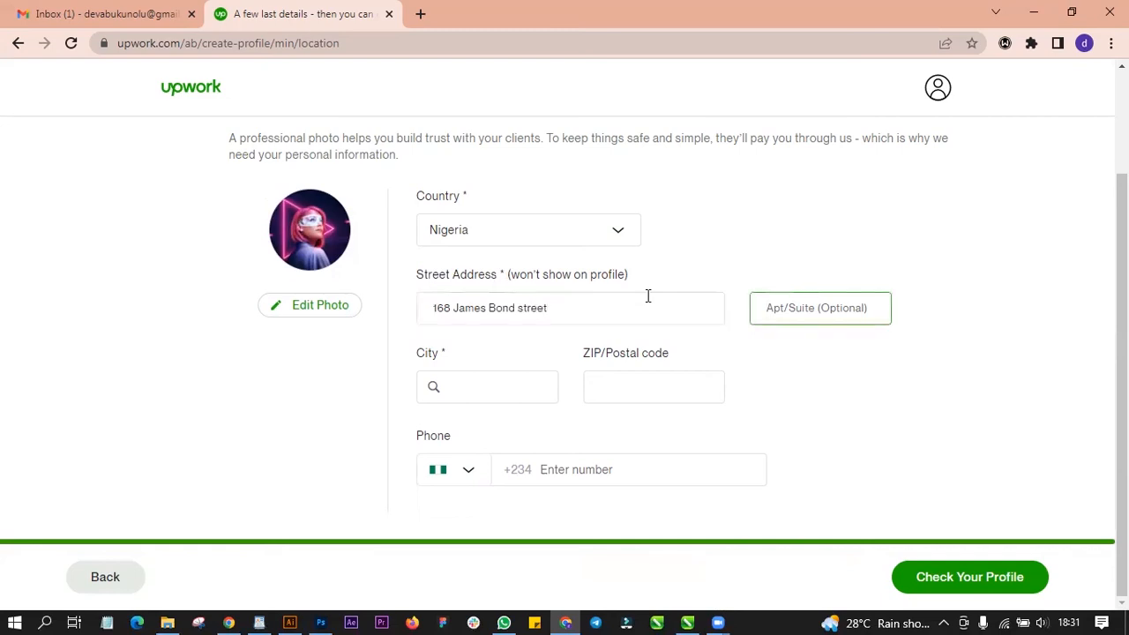
text(t)
key(BackSpace)
key(Tab)
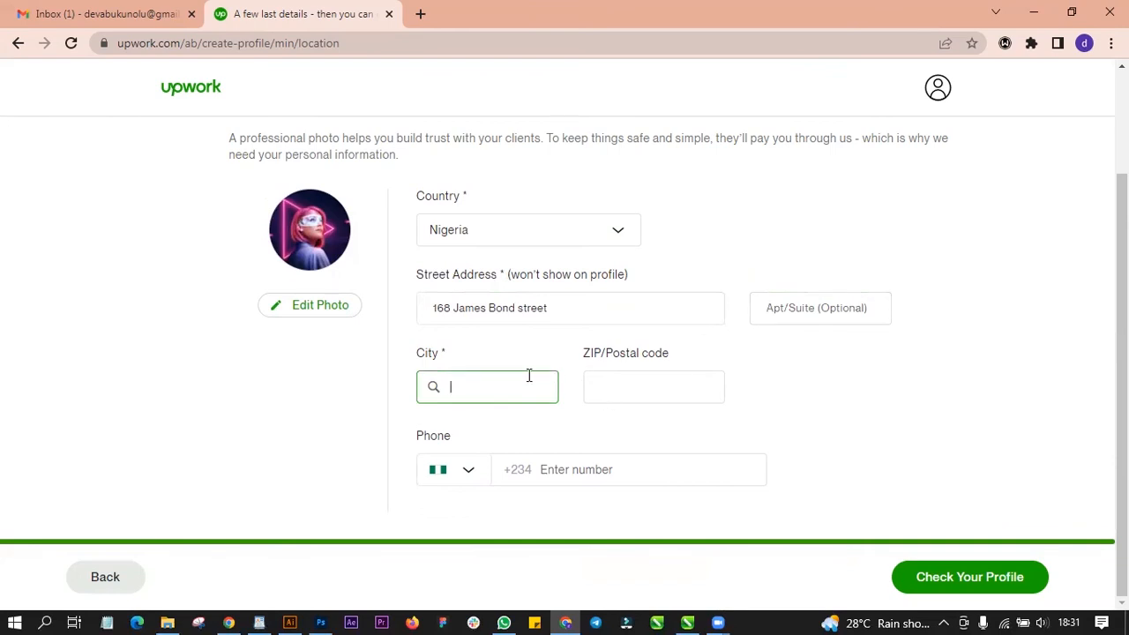
- Select the city from the suggestions in the location details and fill in the postal code
text(Ya)
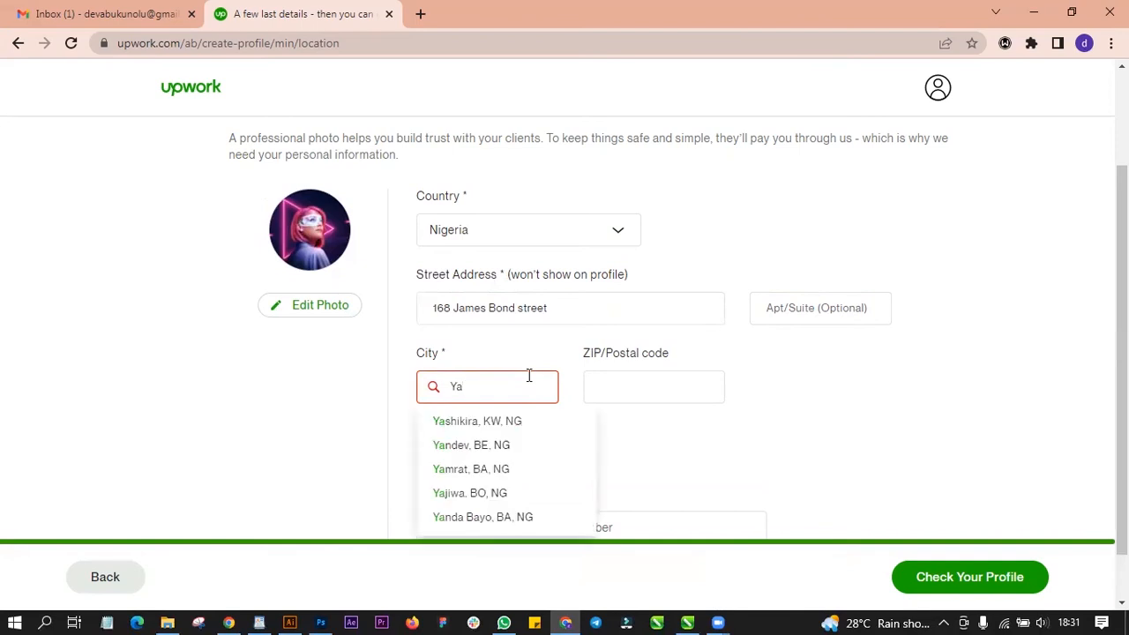
text(ba)
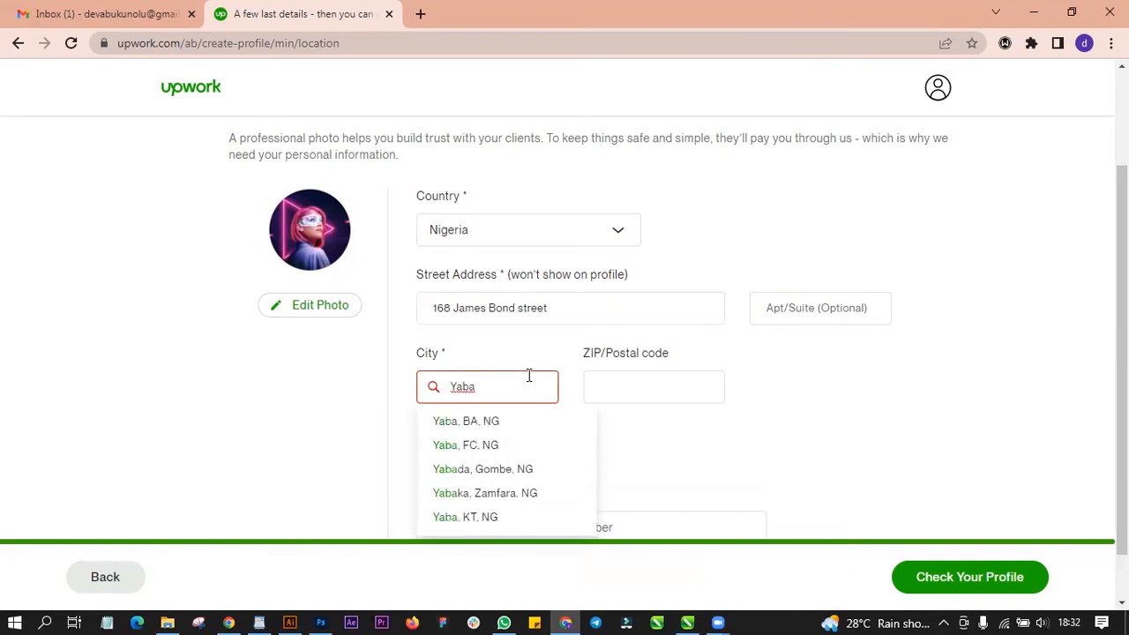
click(509, 426)
click(783, 384)
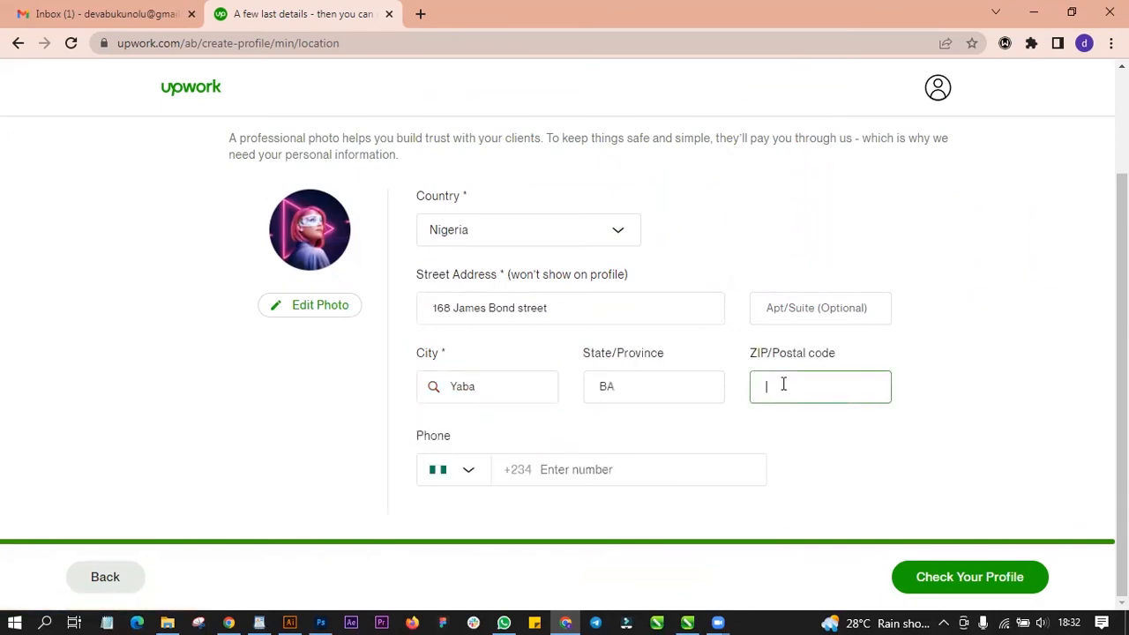
text(100001)
- Enter the phone number in the location details and proceed to the profile preview
click(615, 460)
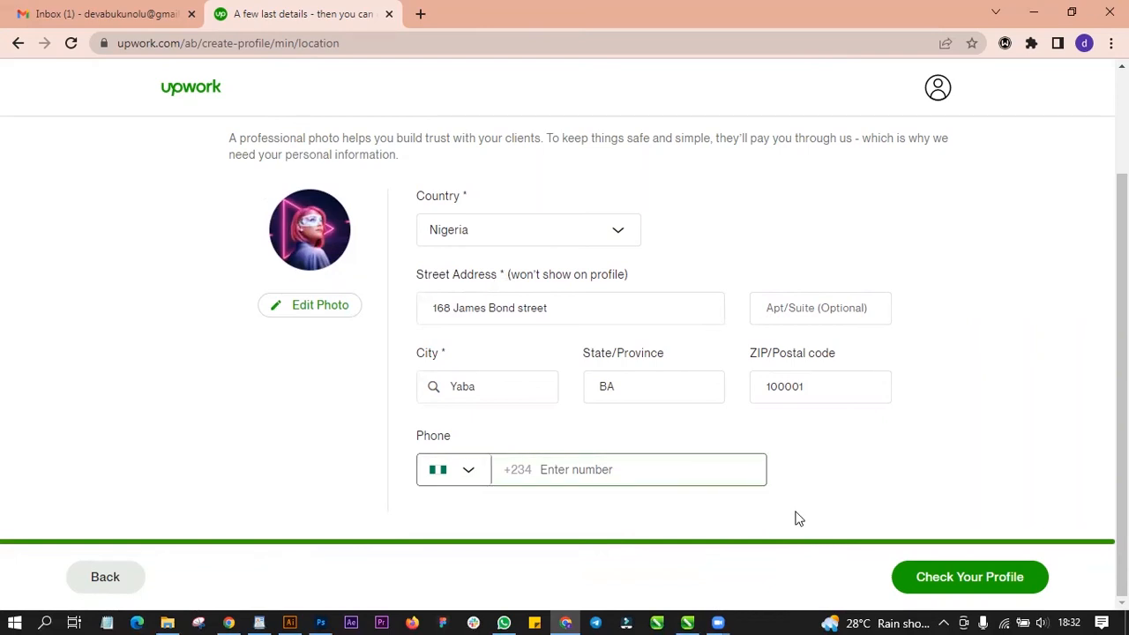
click(926, 578)
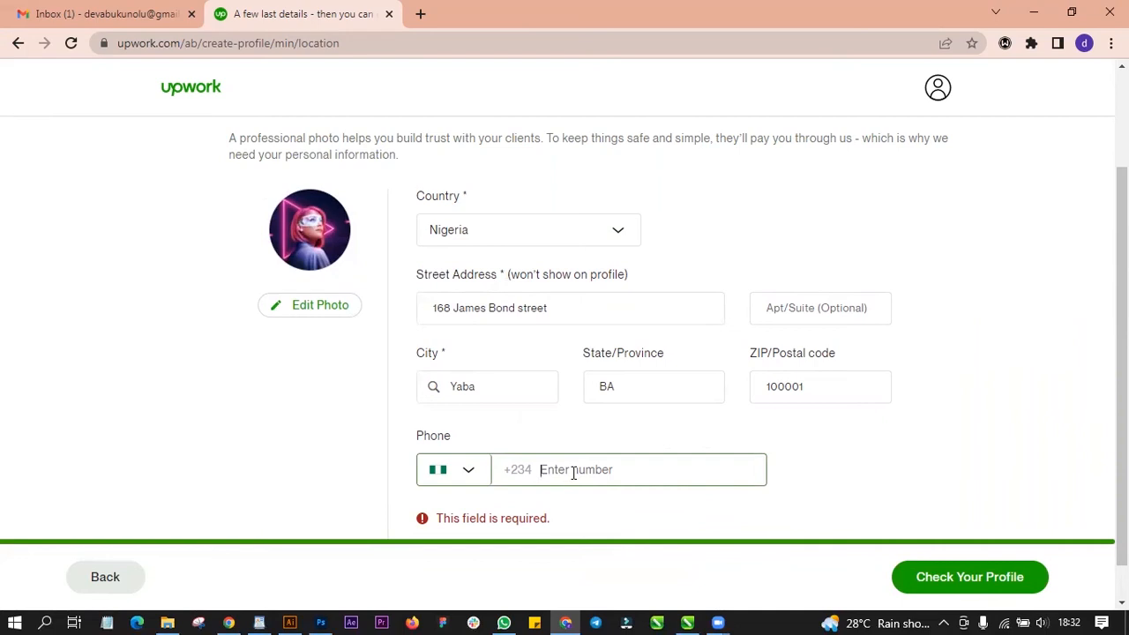
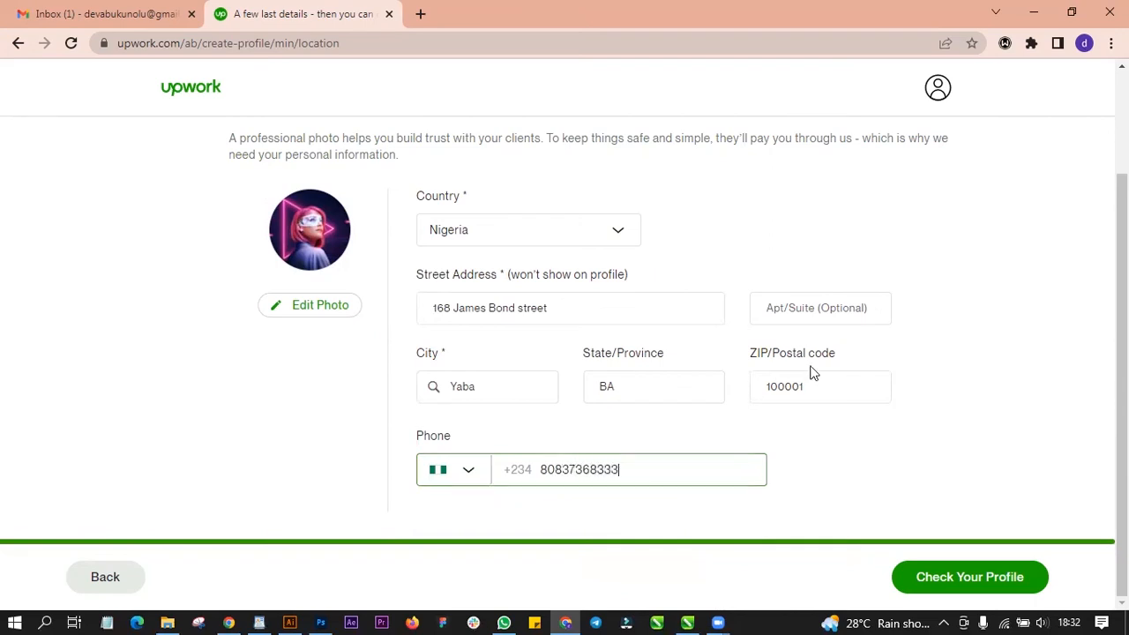
click(922, 575)
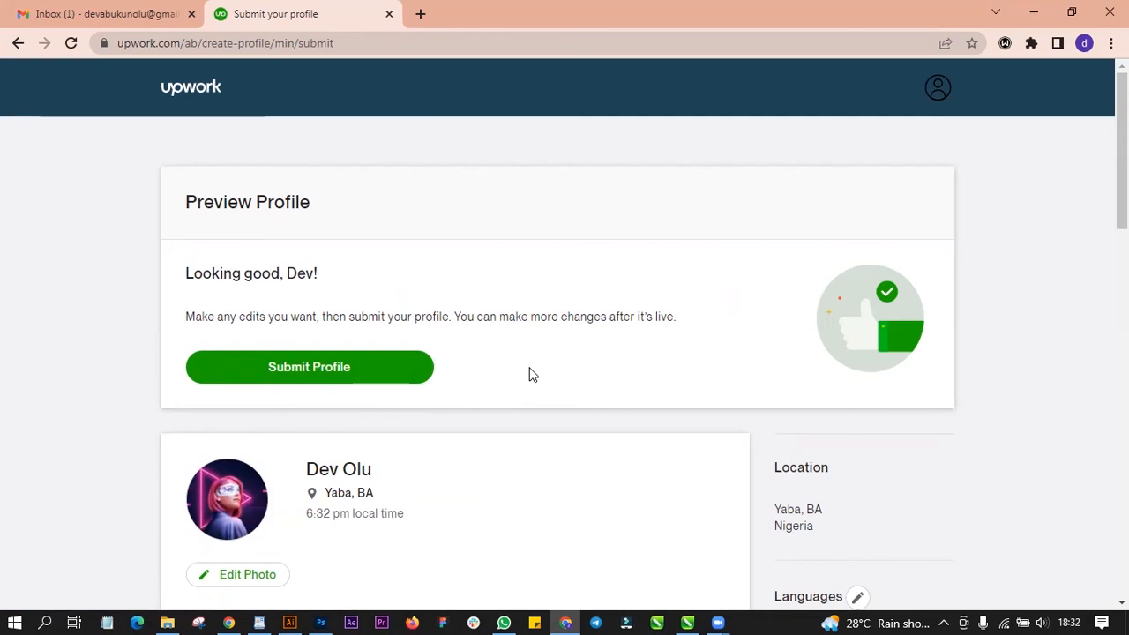
- Review the bio, hourly rate, skills, work experience and education sections in the preview and submit the profile
scroll(529, 376, down, 1)
scroll(475, 360, down, 6)
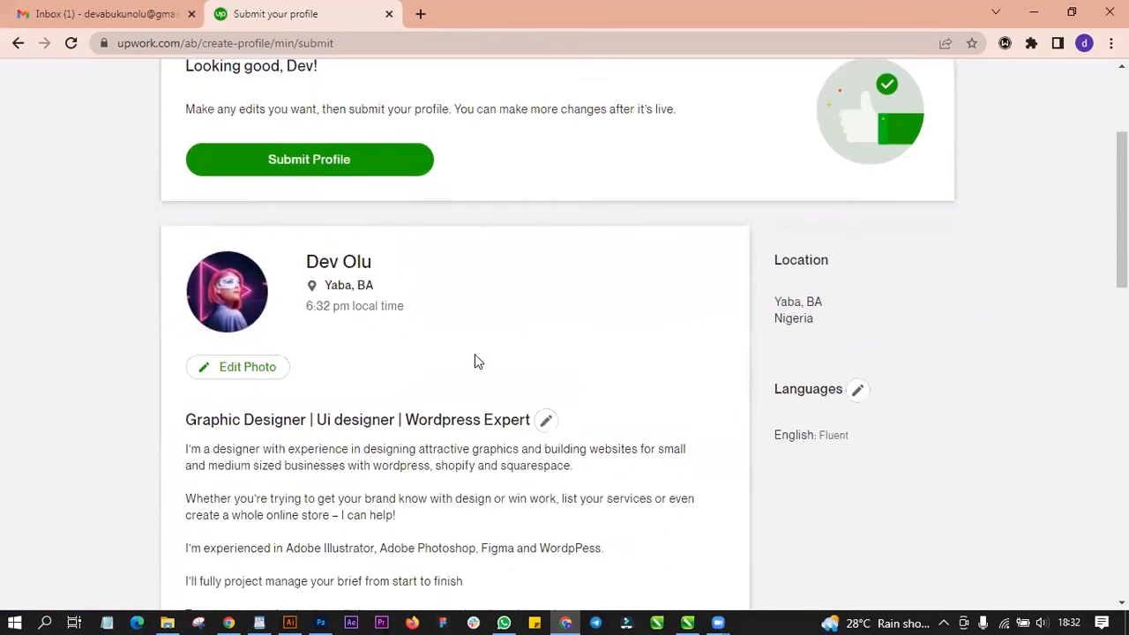
scroll(458, 376, down, 7)
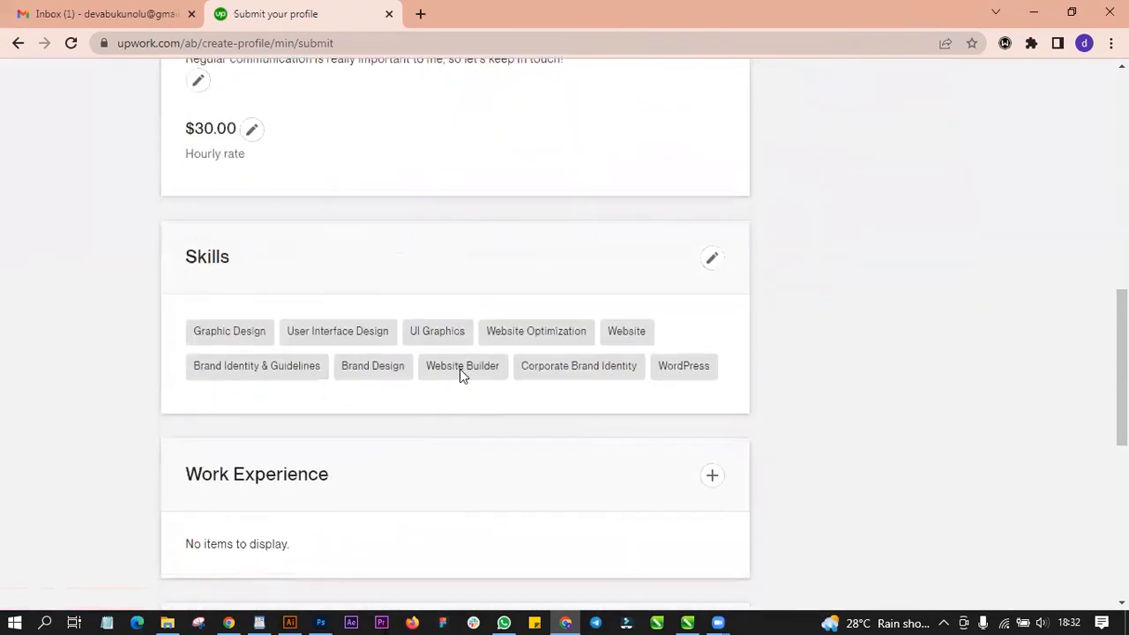
scroll(526, 408, up, 10)
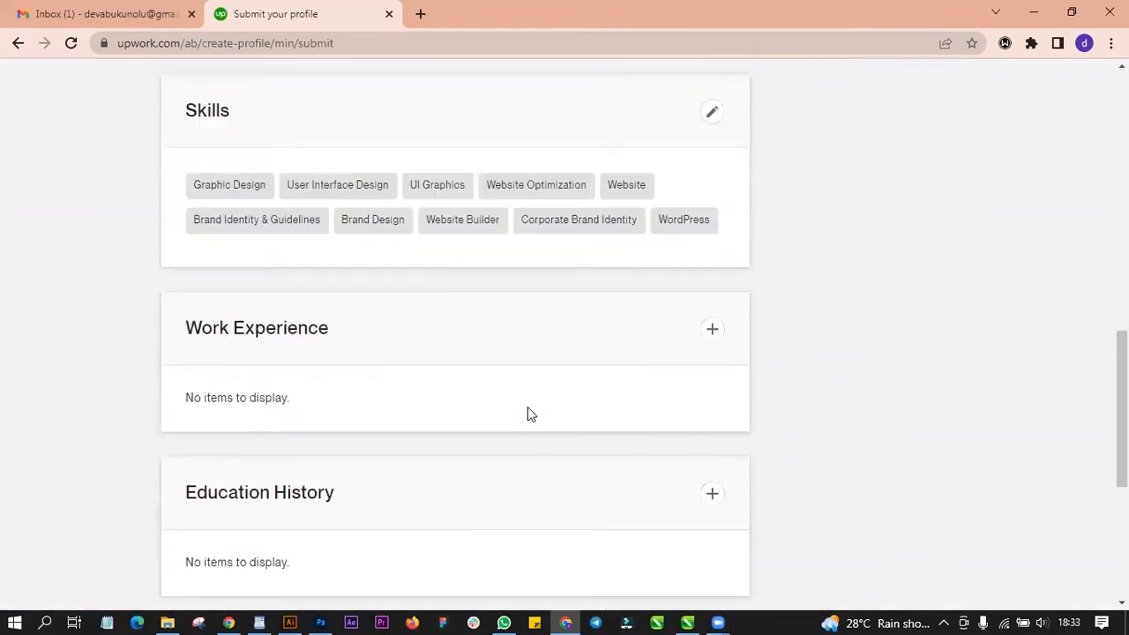
scroll(536, 425, down, 3)
scroll(535, 431, down, 6)
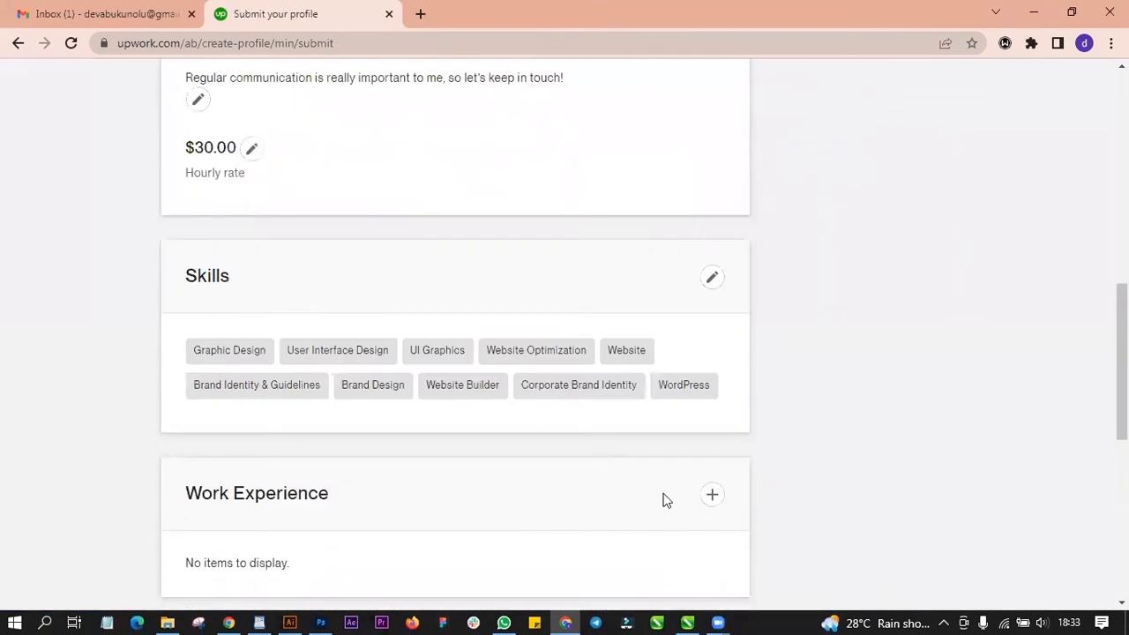
click(686, 475)
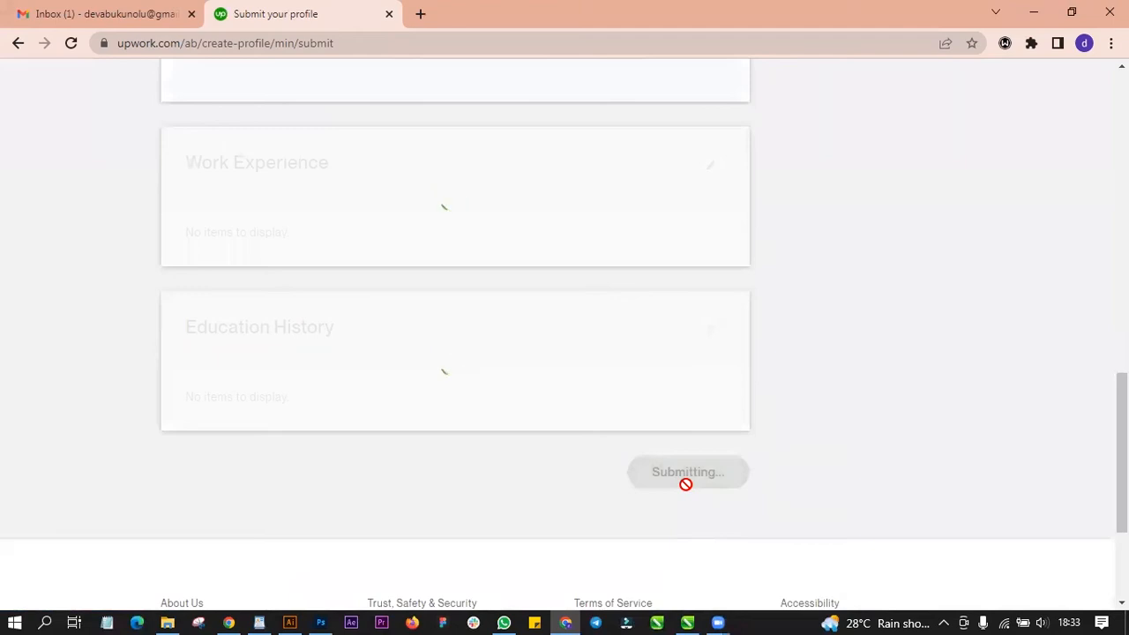
scroll(685, 482, up, 3)
scroll(687, 488, up, 1)
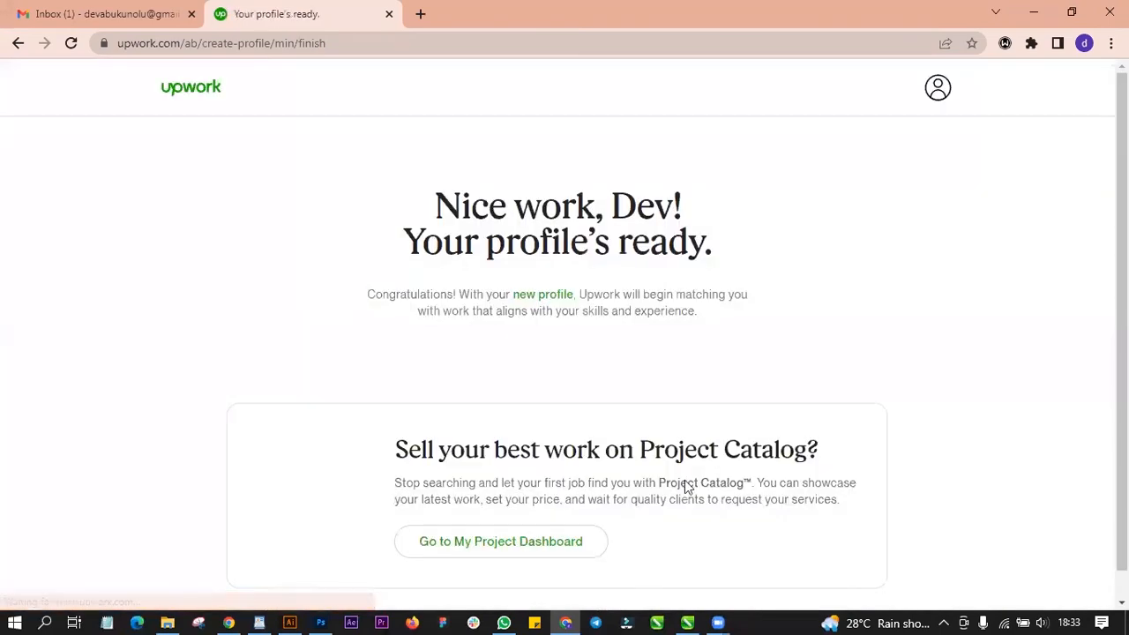
- Open My Project Dashboard from the profile-ready page and look over the Project overview form
scroll(659, 456, down, 1)
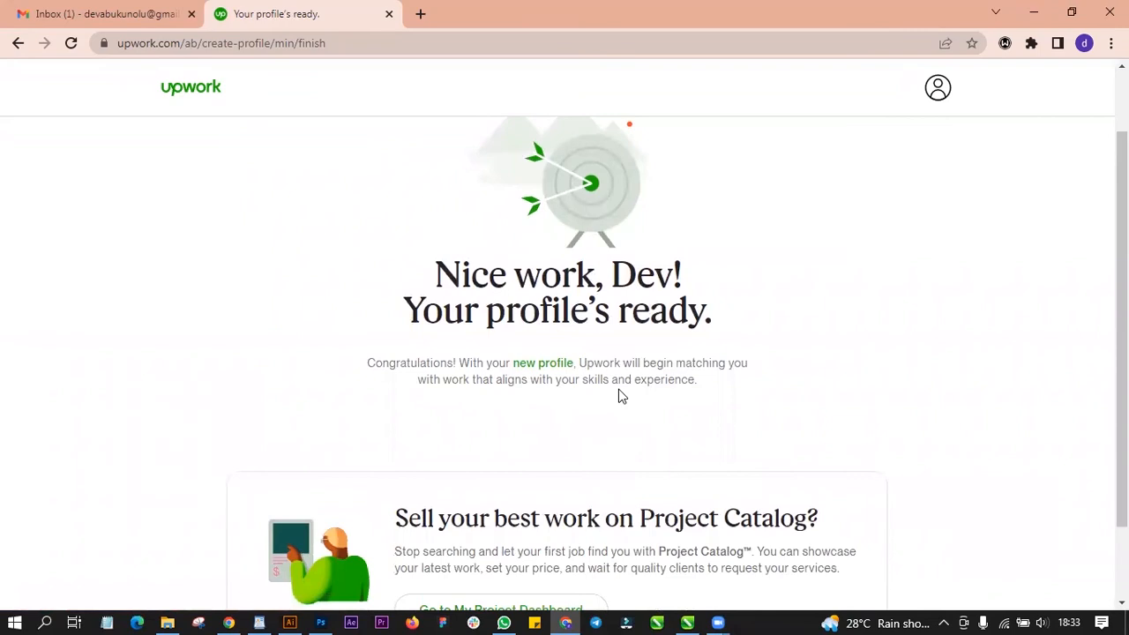
scroll(618, 396, down, 1)
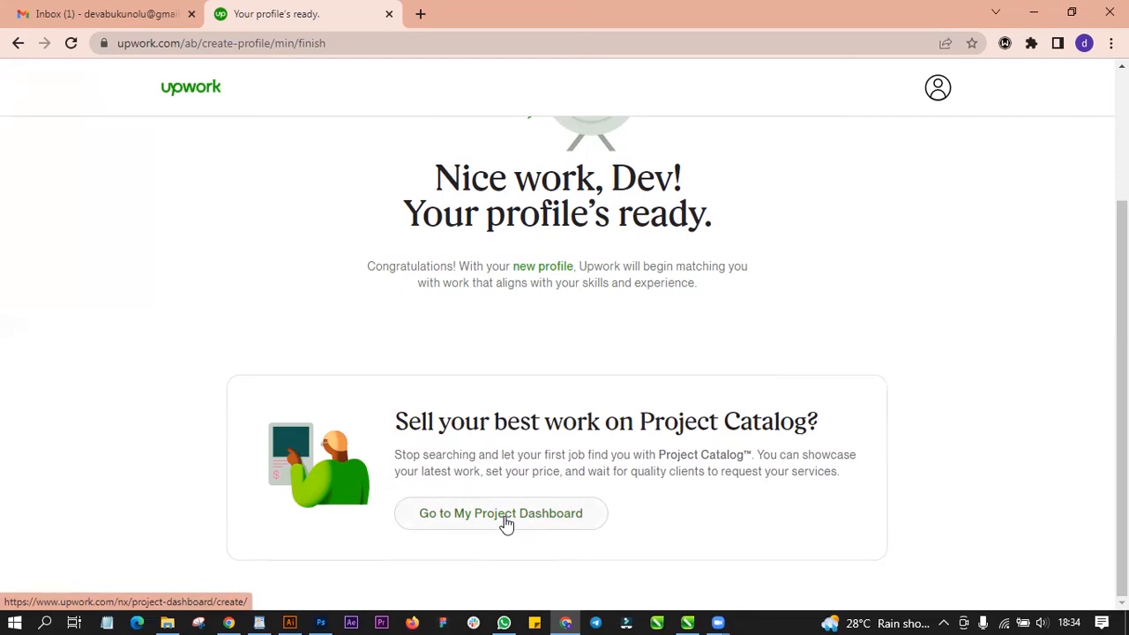
click(506, 523)
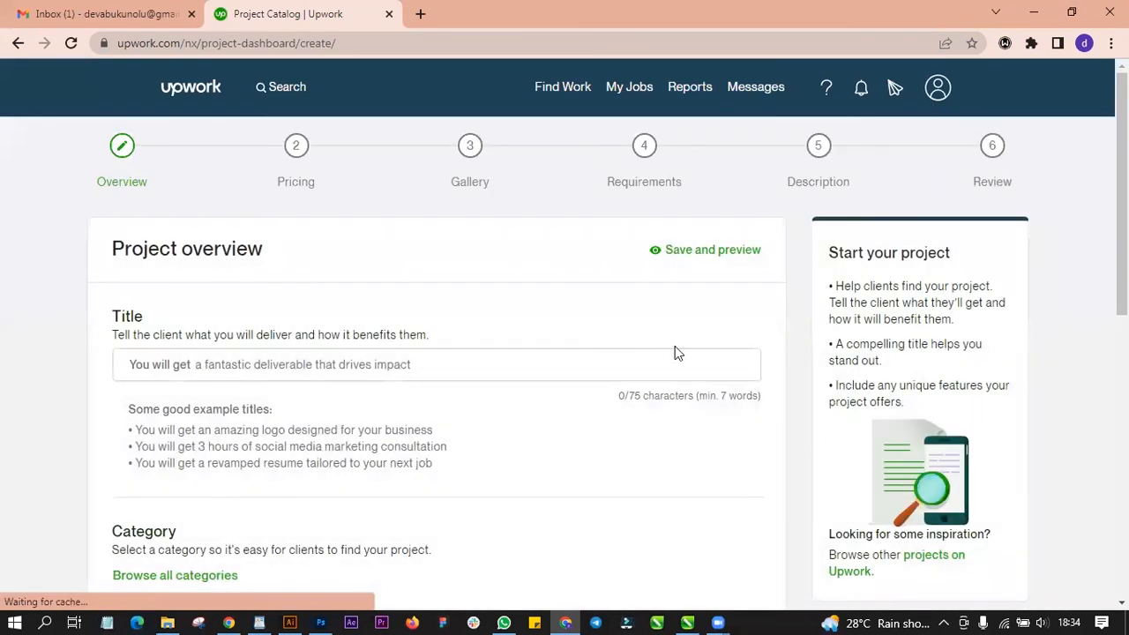
scroll(688, 366, down, 3)
scroll(688, 366, down, 2)
scroll(688, 367, up, 5)
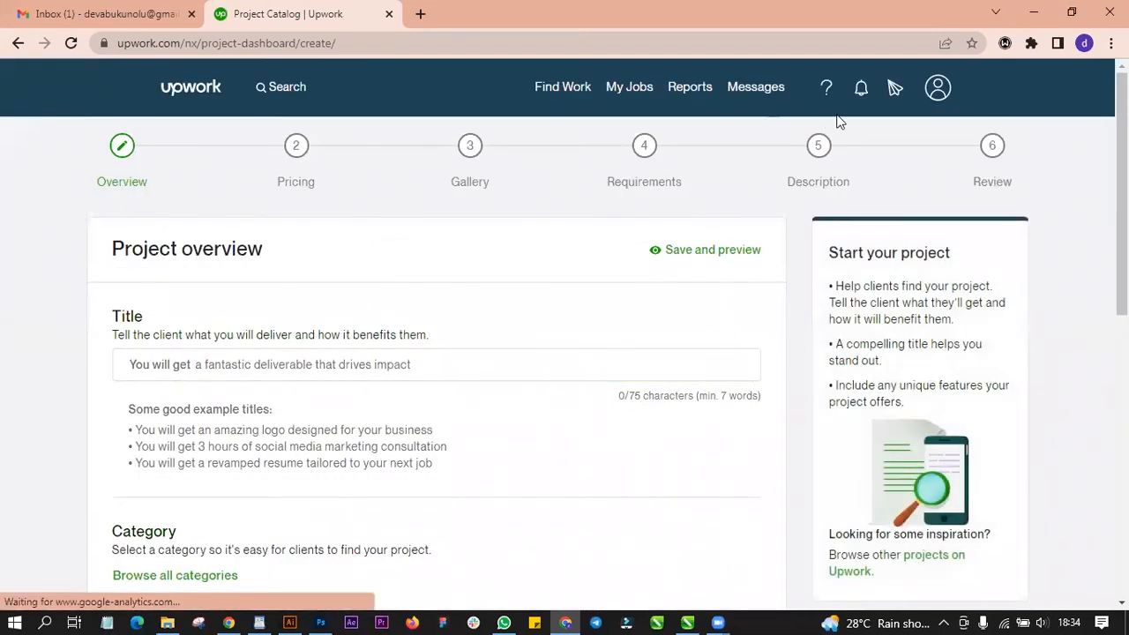
- Open the My Profile page through the account settings and dismiss the offer to package up work for clients
click(936, 93)
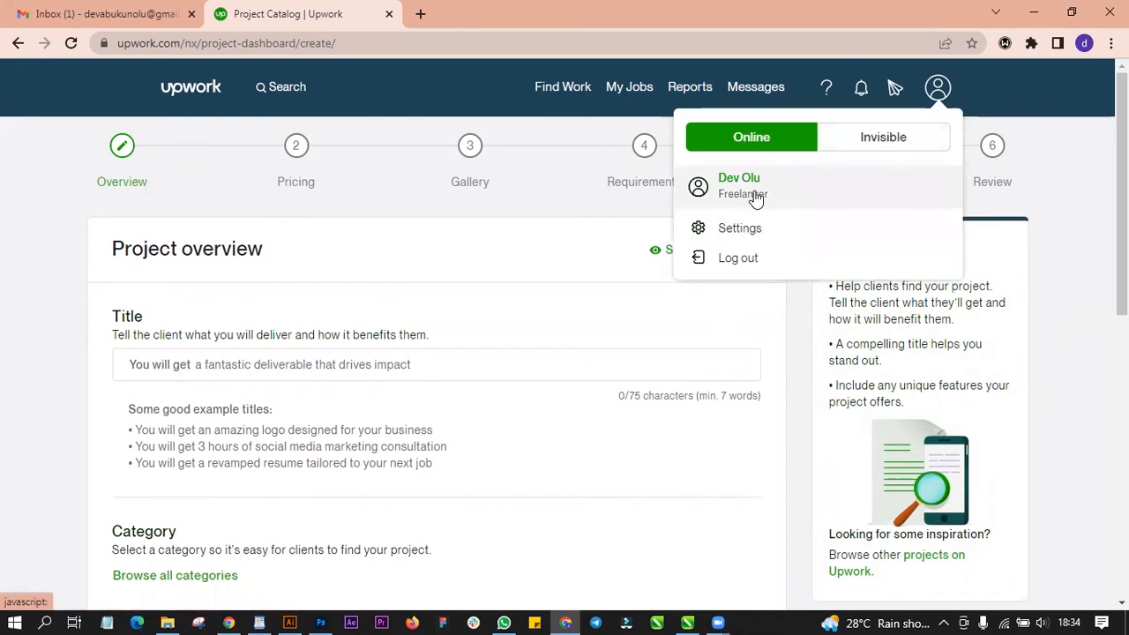
click(754, 239)
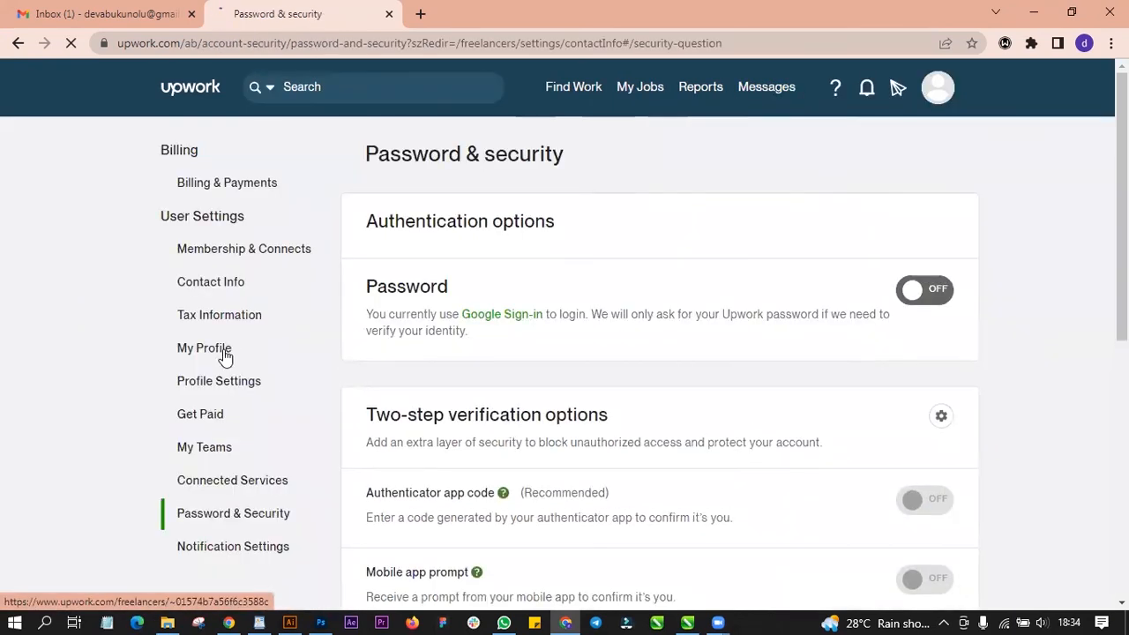
click(225, 356)
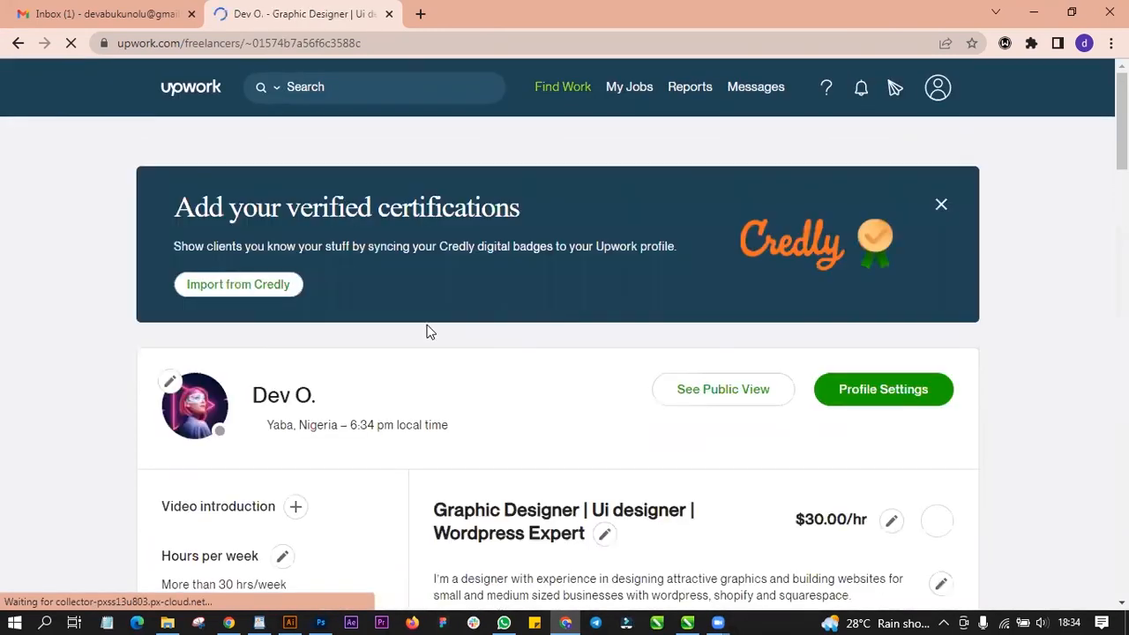
scroll(427, 340, down, 2)
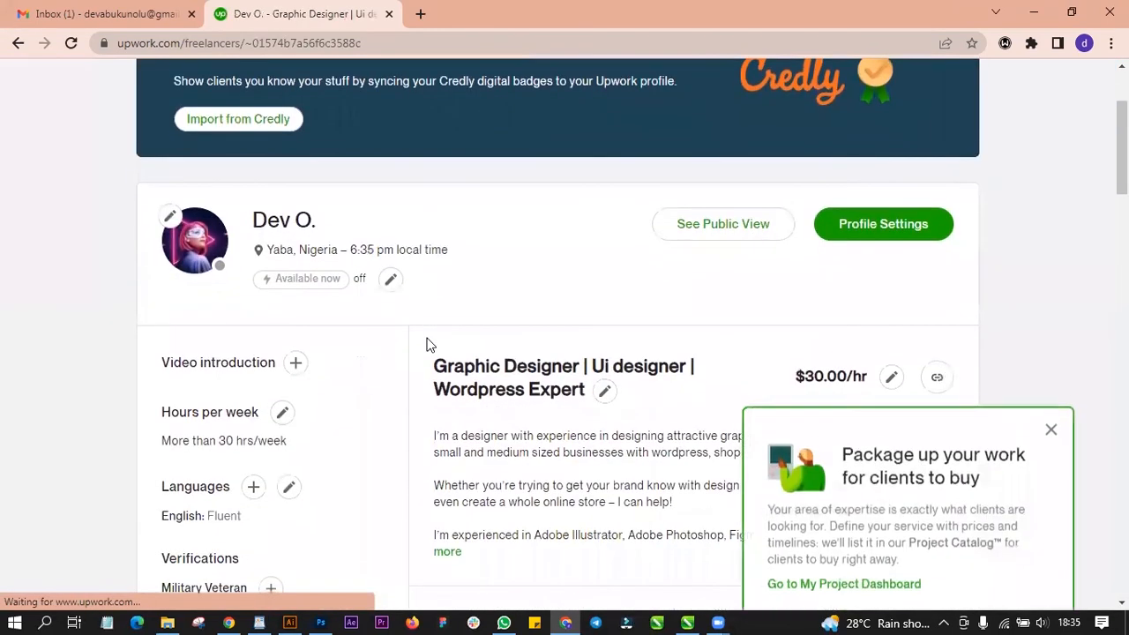
scroll(428, 344, down, 1)
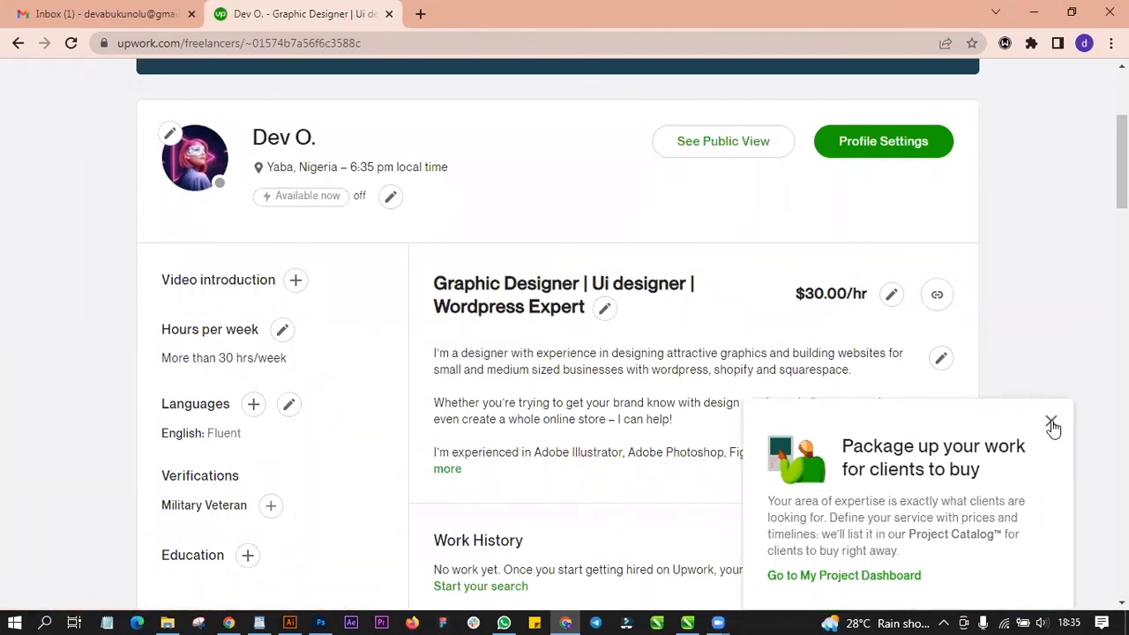
click(1051, 422)
- Examine the profile page's title, bio, hourly rate, work history and portfolio sections
scroll(673, 419, down, 2)
scroll(673, 419, up, 2)
scroll(673, 419, down, 5)
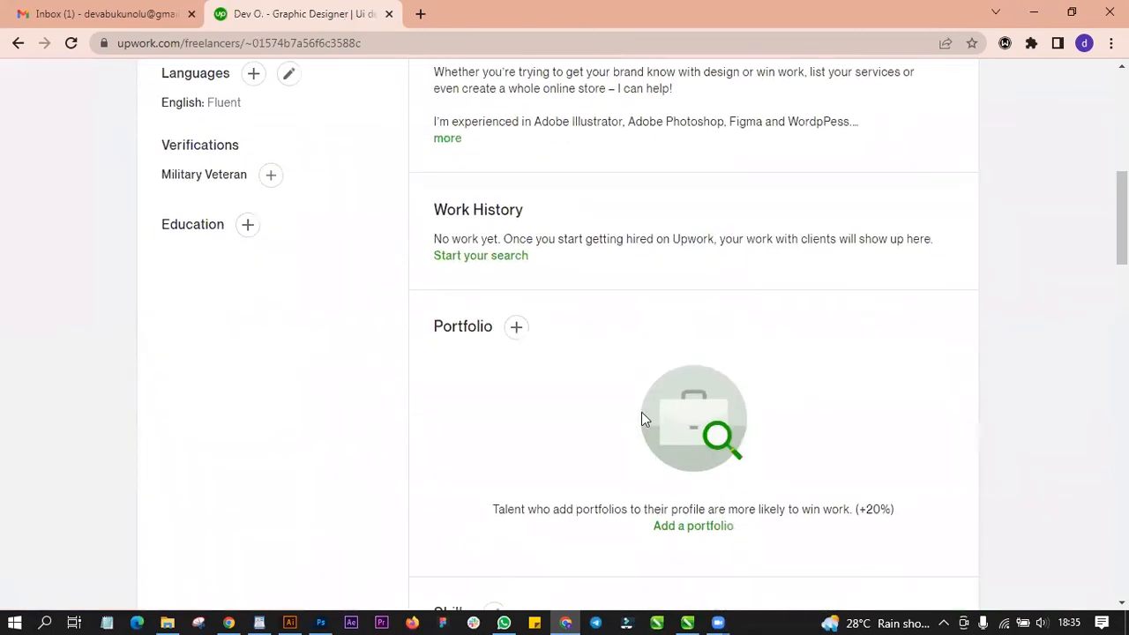
scroll(643, 419, up, 1)
scroll(643, 419, up, 3)
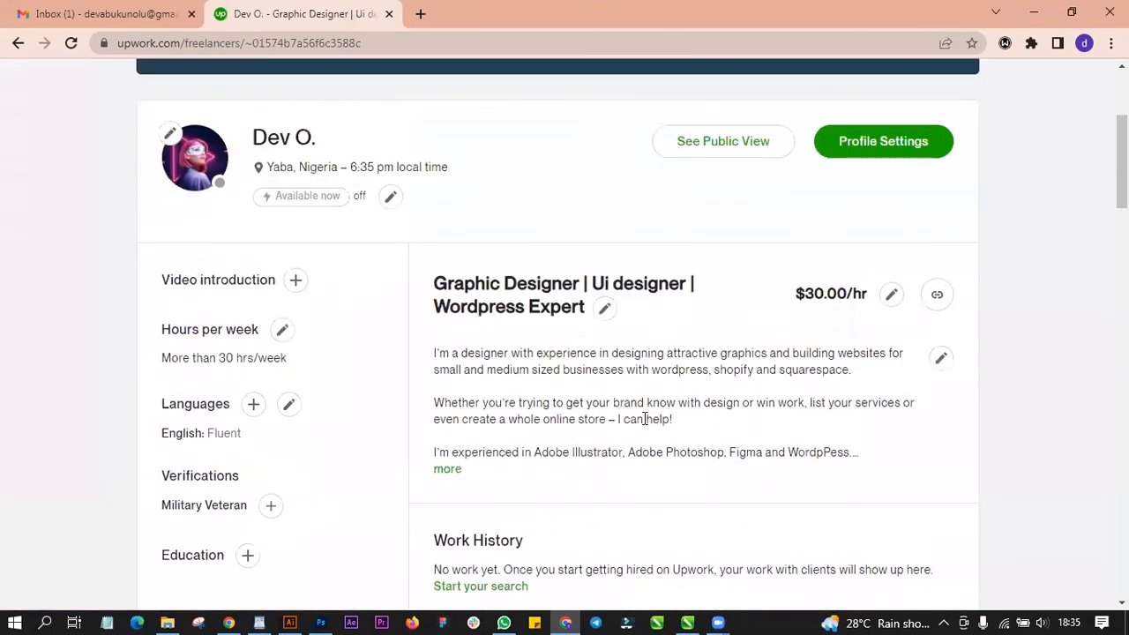
scroll(645, 419, up, 1)
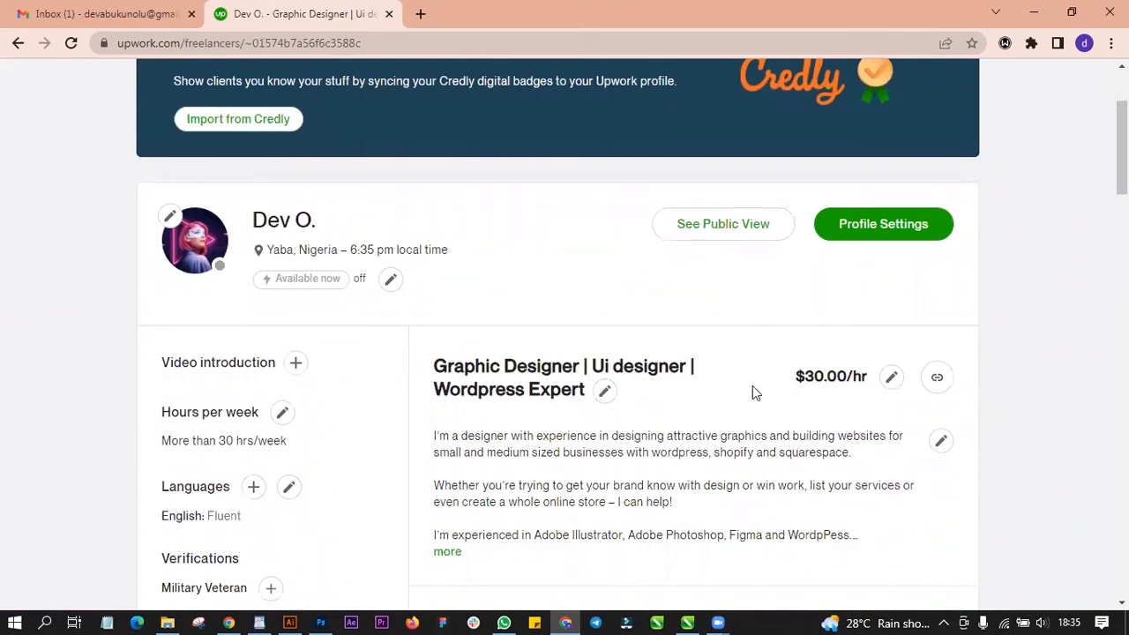
scroll(756, 383, down, 1)
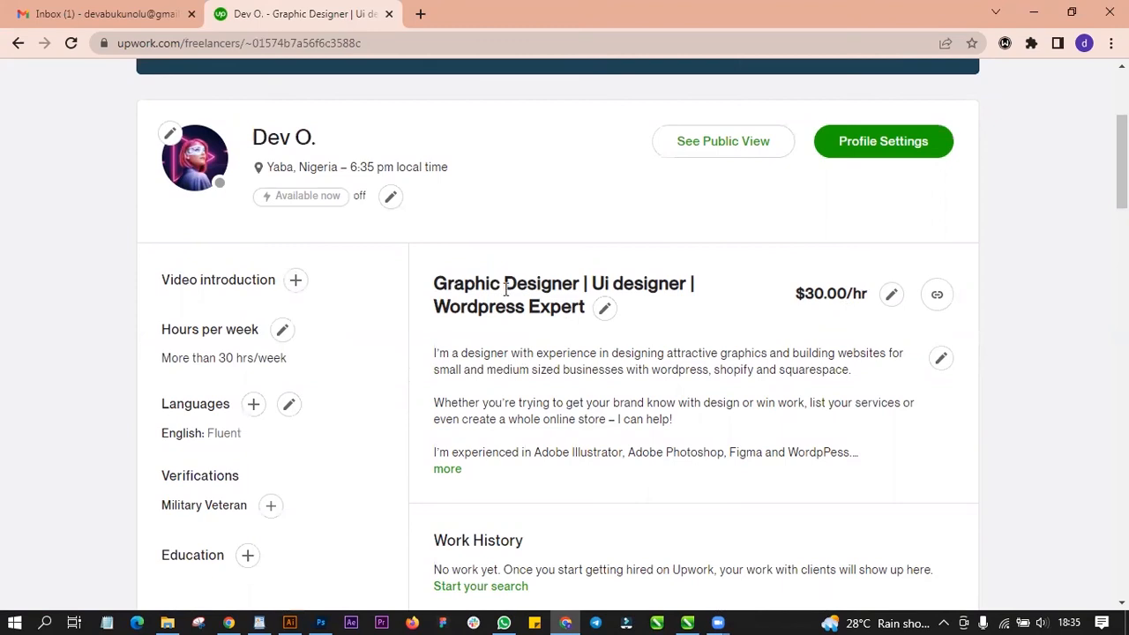
drag(435, 284, 589, 311)
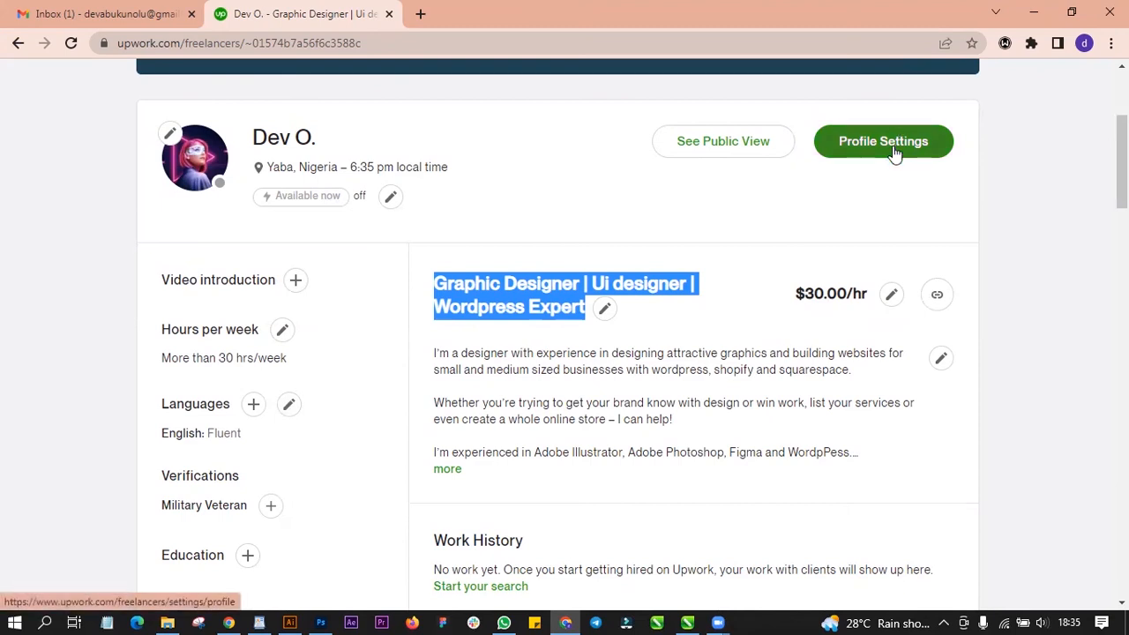
- Return to the Password & Security settings and enter and confirm a new account password under extra layers of security
scroll(889, 154, up, 3)
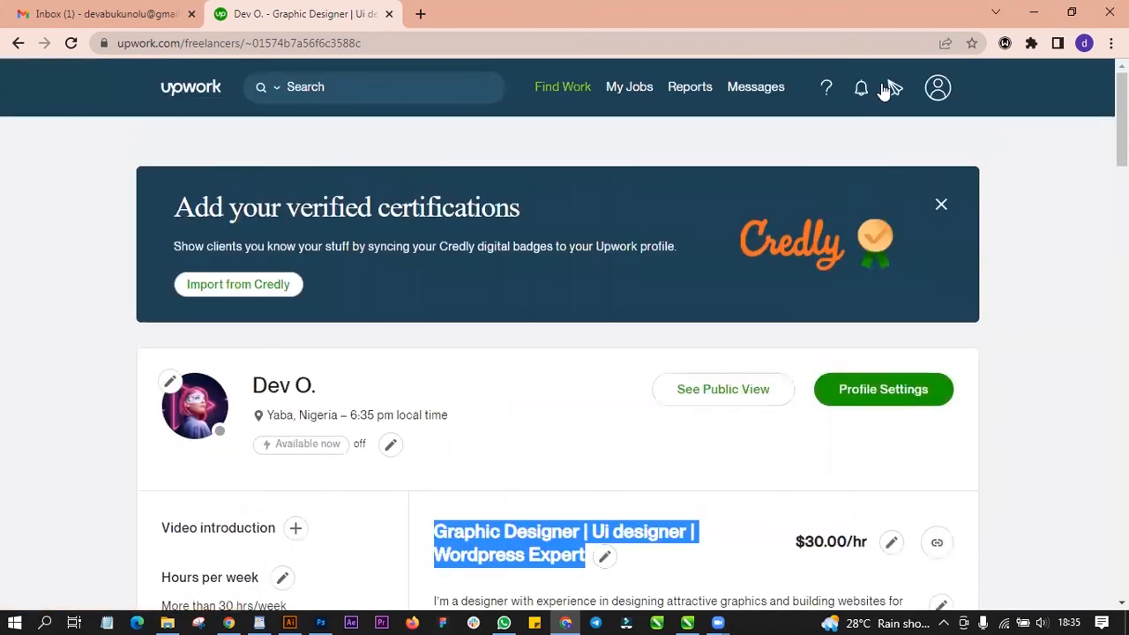
click(937, 93)
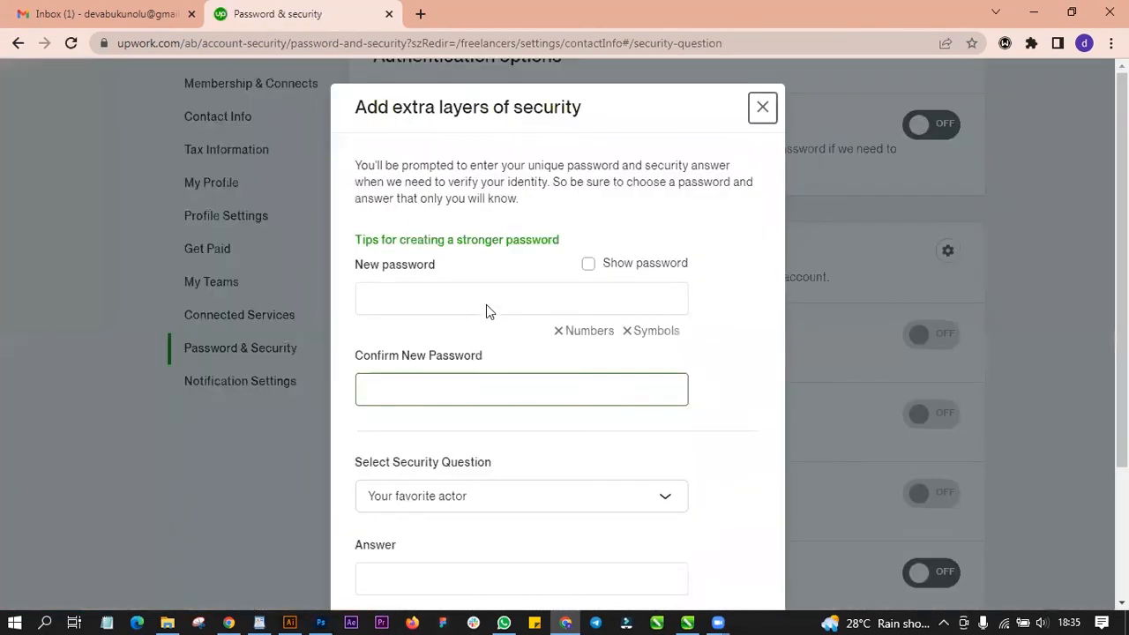
click(512, 300)
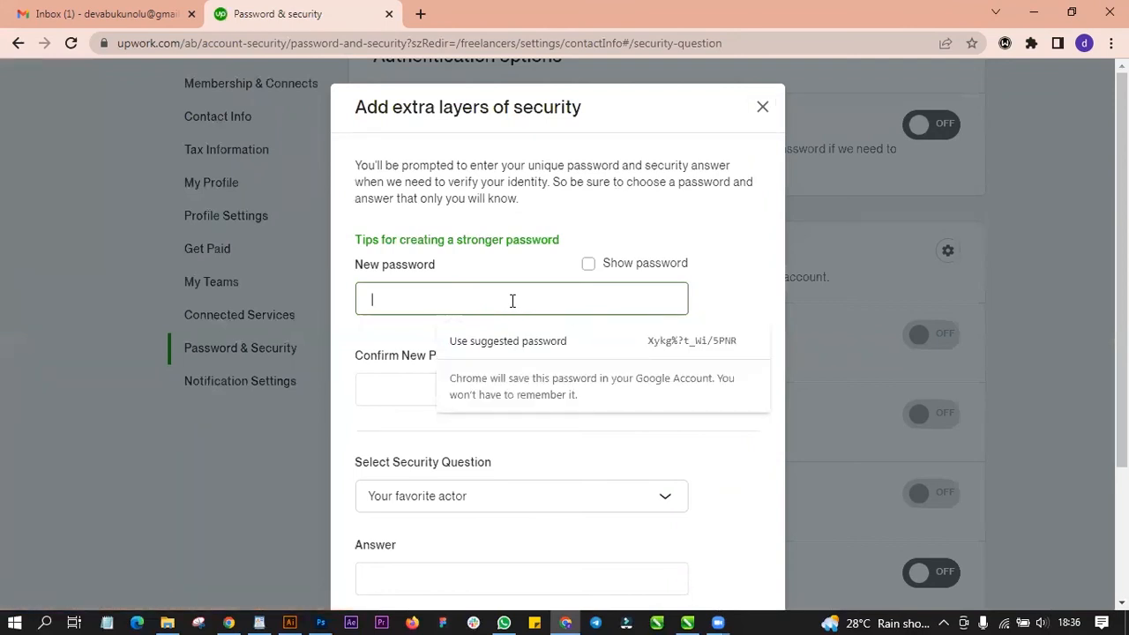
text(•)
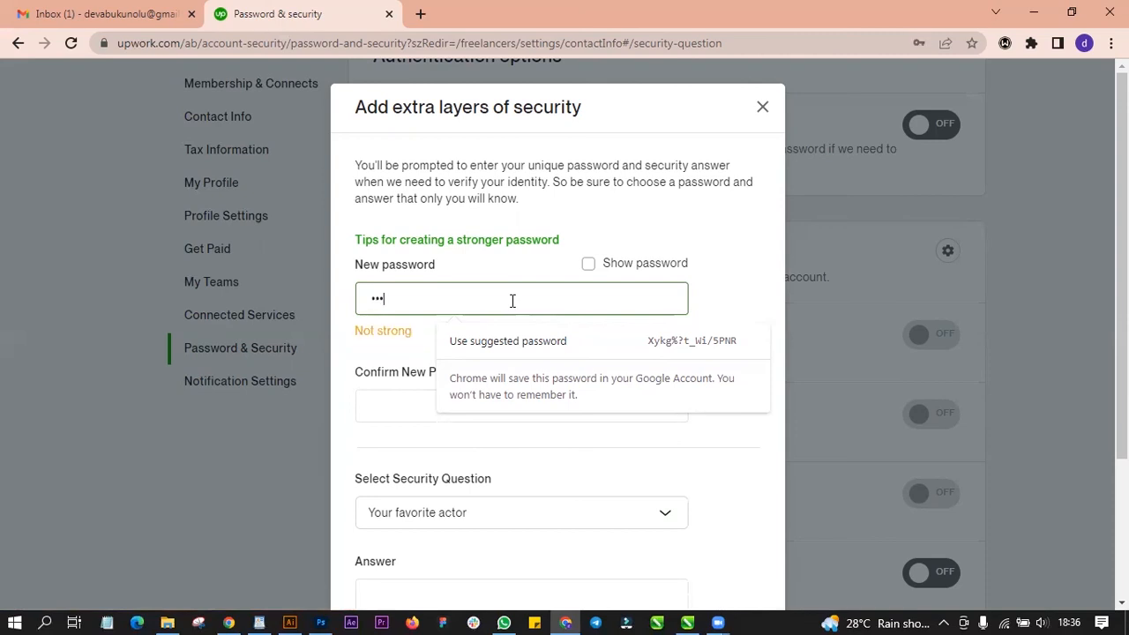
key(BackSpace)
key(BackSpace)
text(•••••••)
key(Tab)
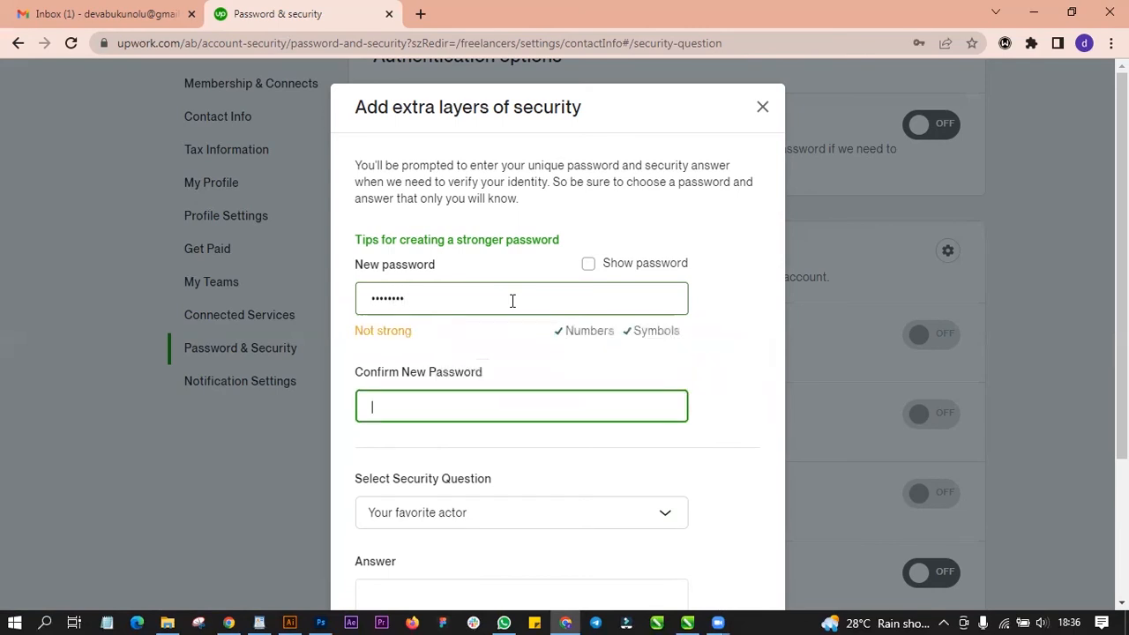
text(••••)
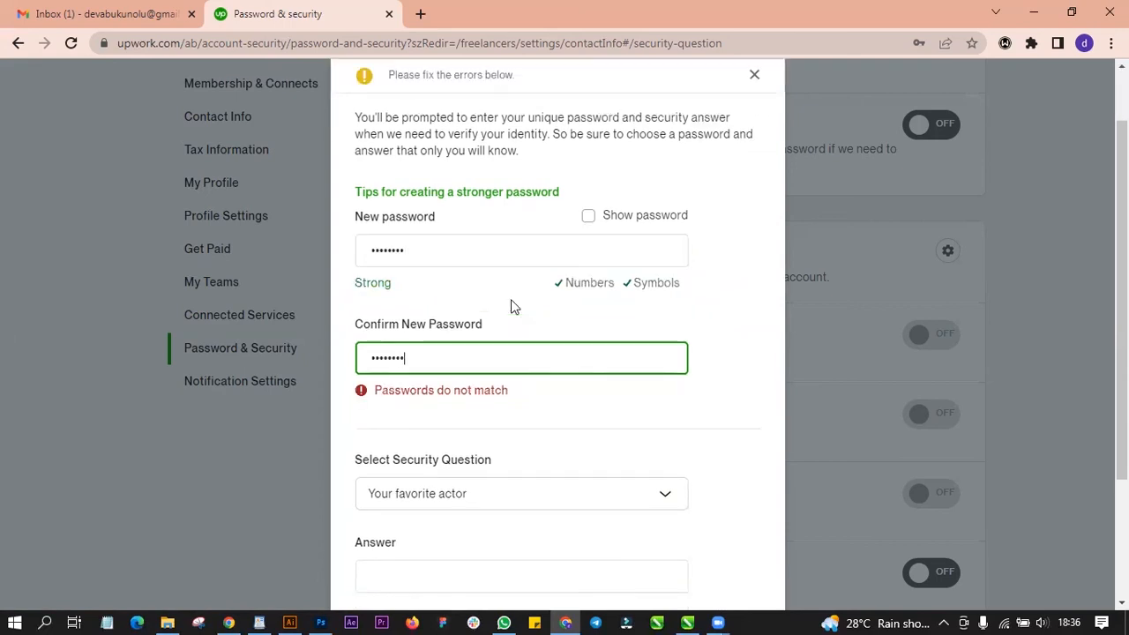
click(485, 433)
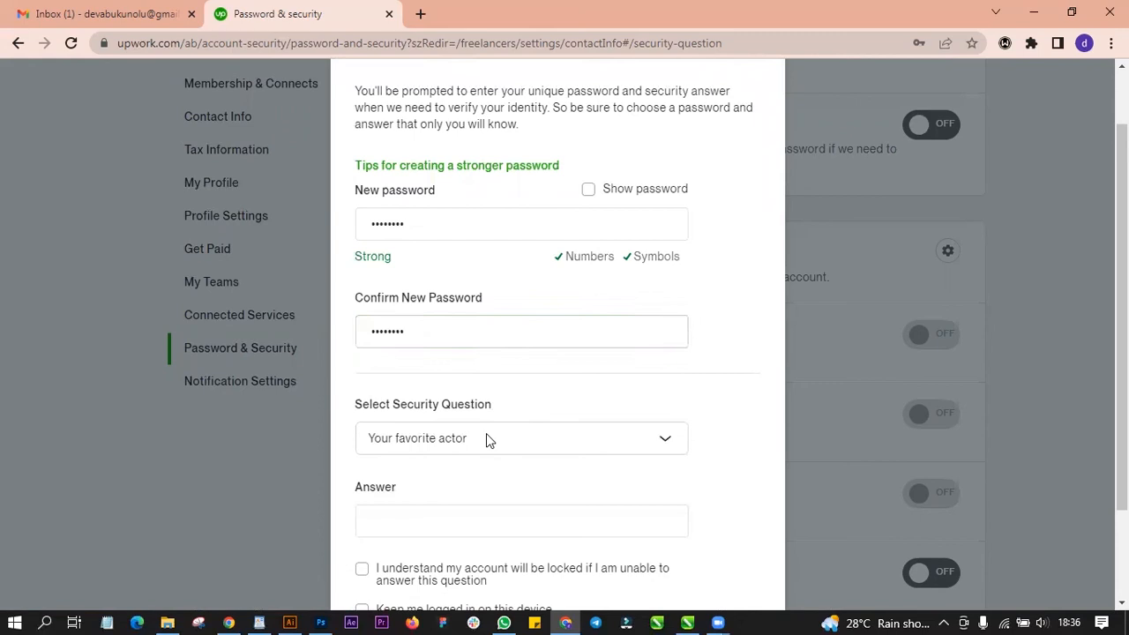
- Choose "Your first pet's name" as the security question and enter the security answer
click(487, 435)
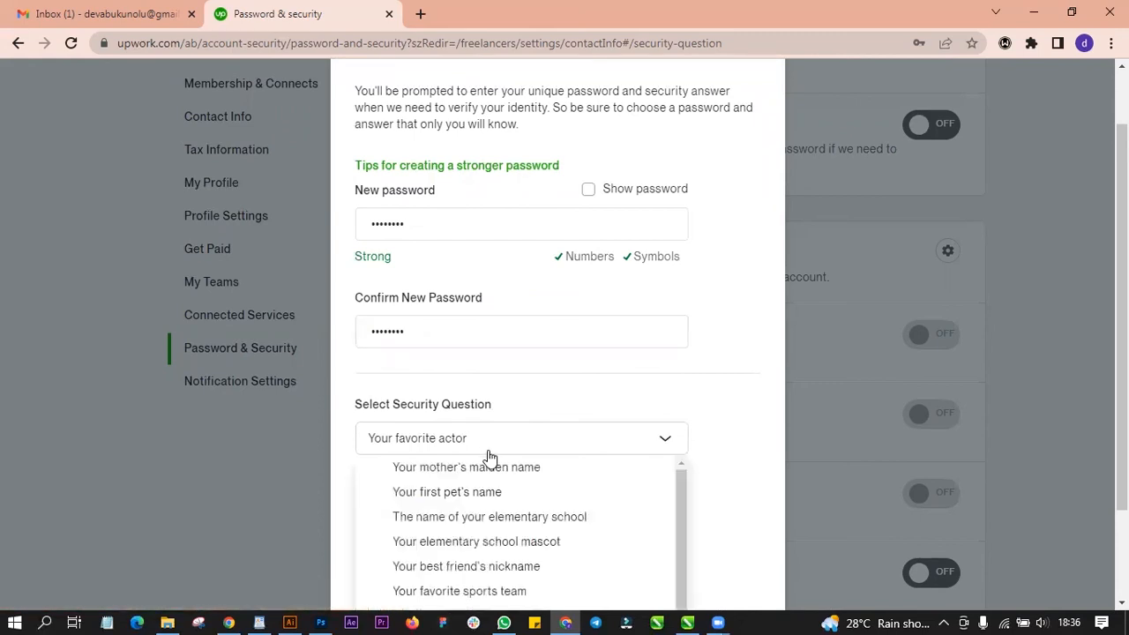
click(489, 493)
click(447, 515)
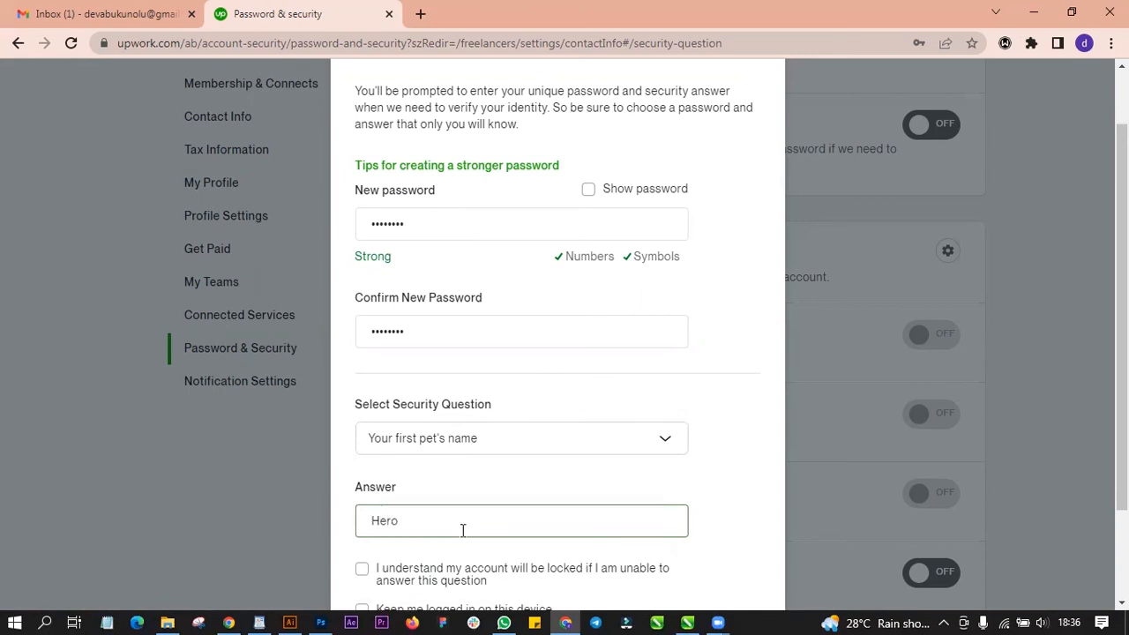
- Accept the account-lock condition, keep this device logged in, and save the password and security question
scroll(462, 529, down, 2)
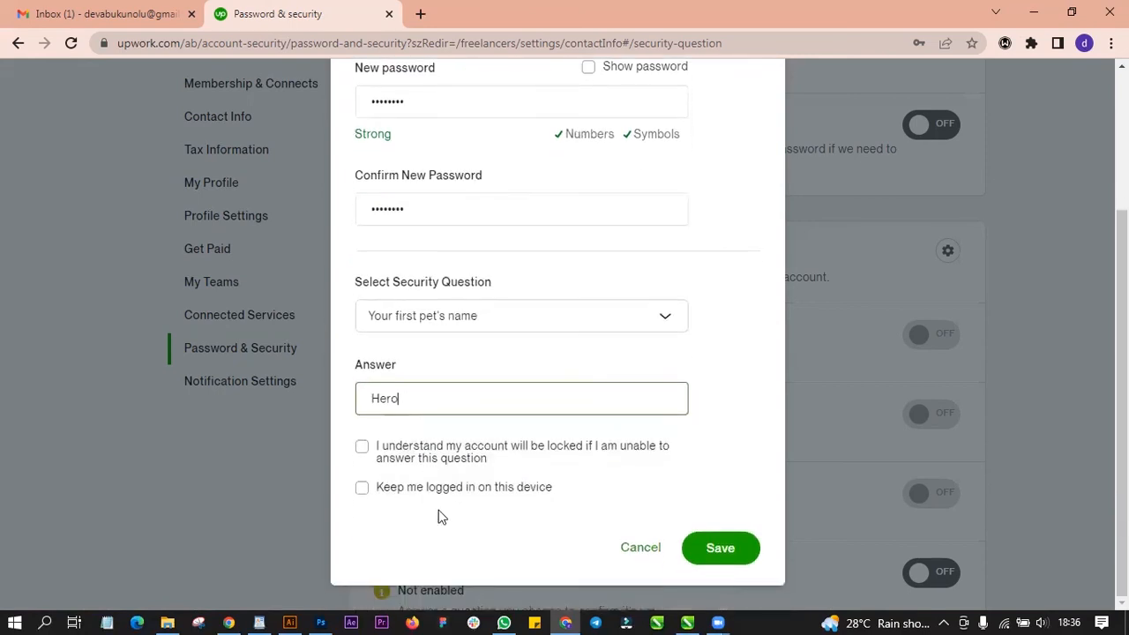
click(362, 446)
click(362, 489)
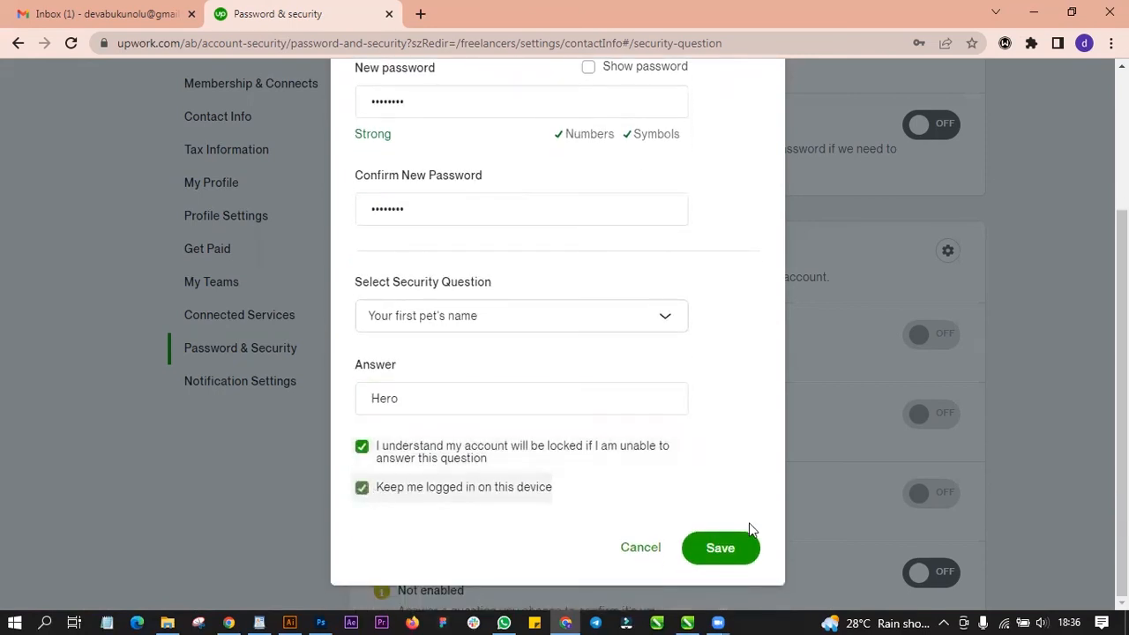
click(720, 544)
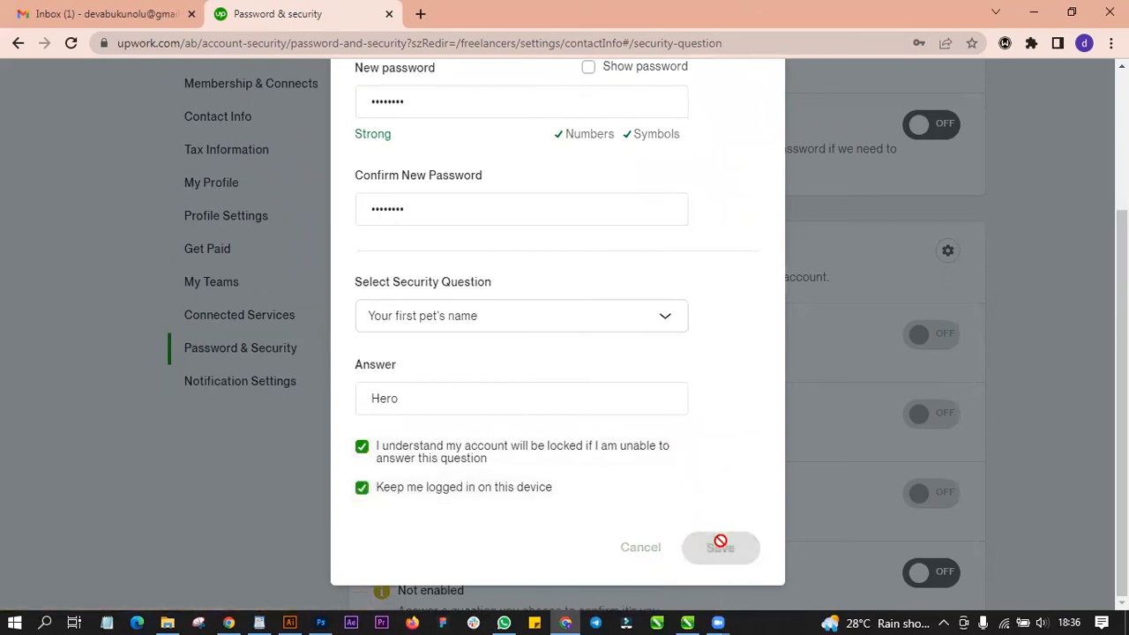
- Look over the account, additional accounts and location sections of Contact info, and open Profile Settings
scroll(502, 387, down, 2)
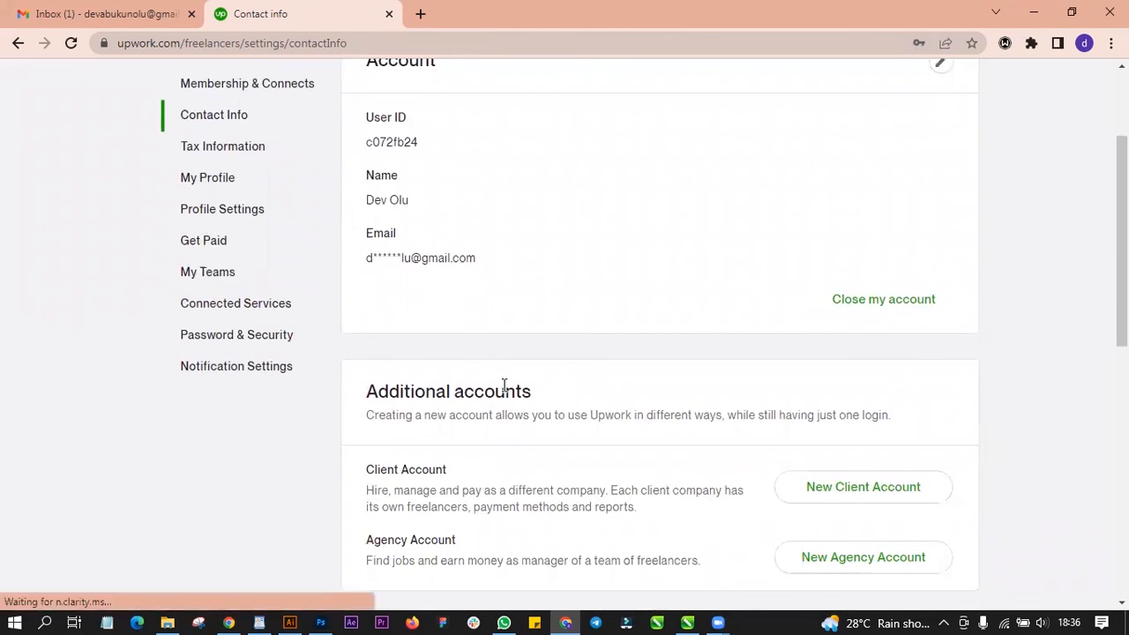
scroll(503, 386, down, 4)
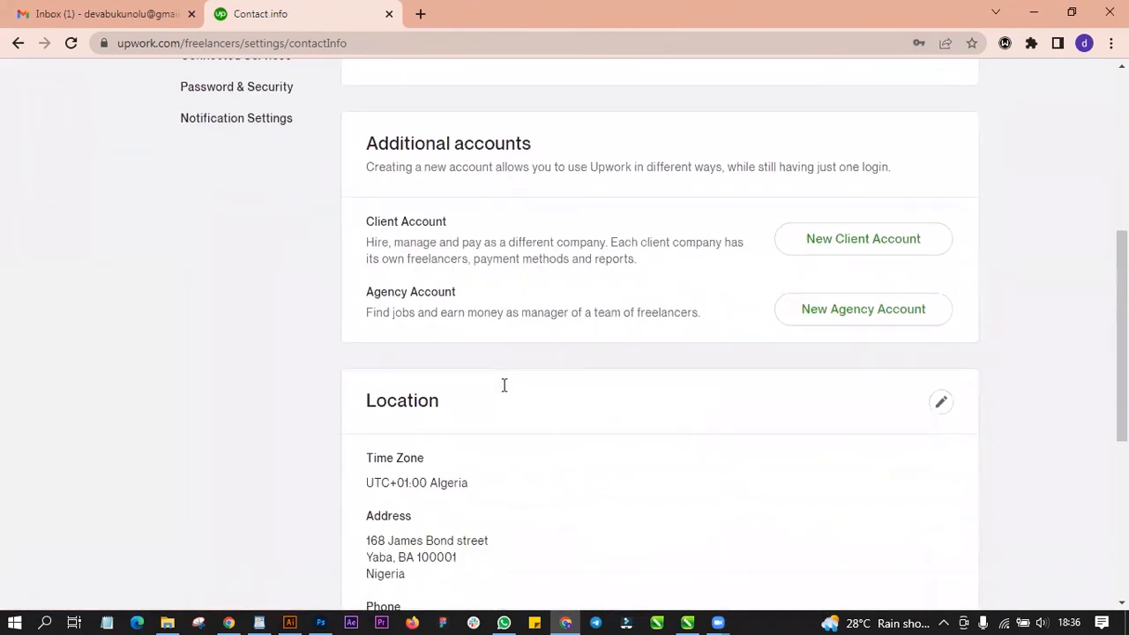
scroll(504, 386, up, 3)
scroll(503, 386, up, 2)
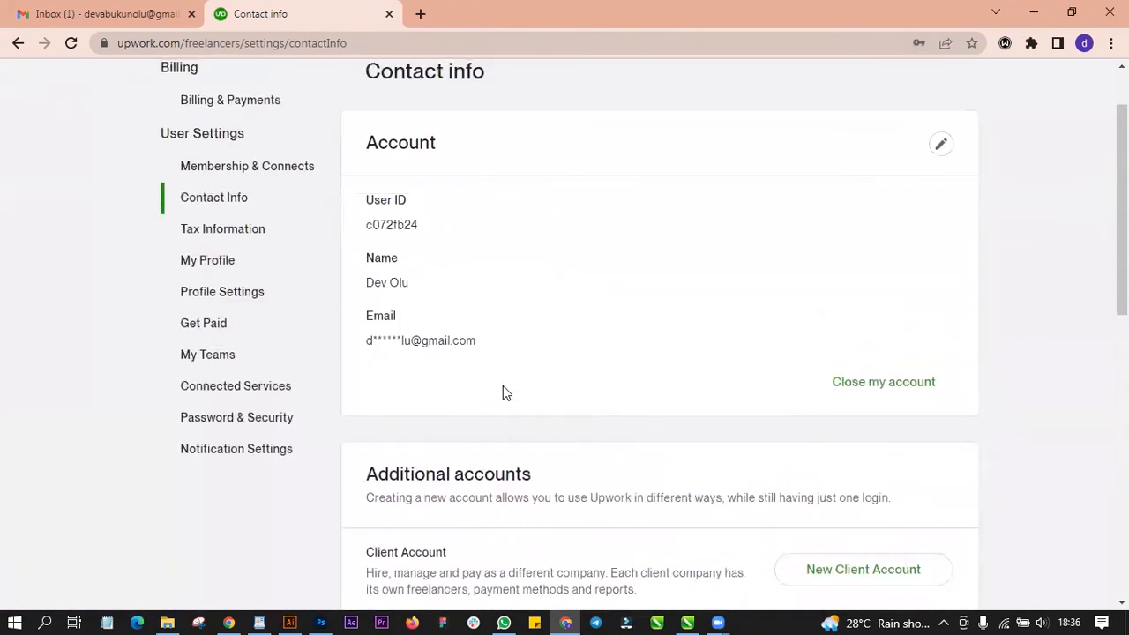
click(238, 294)
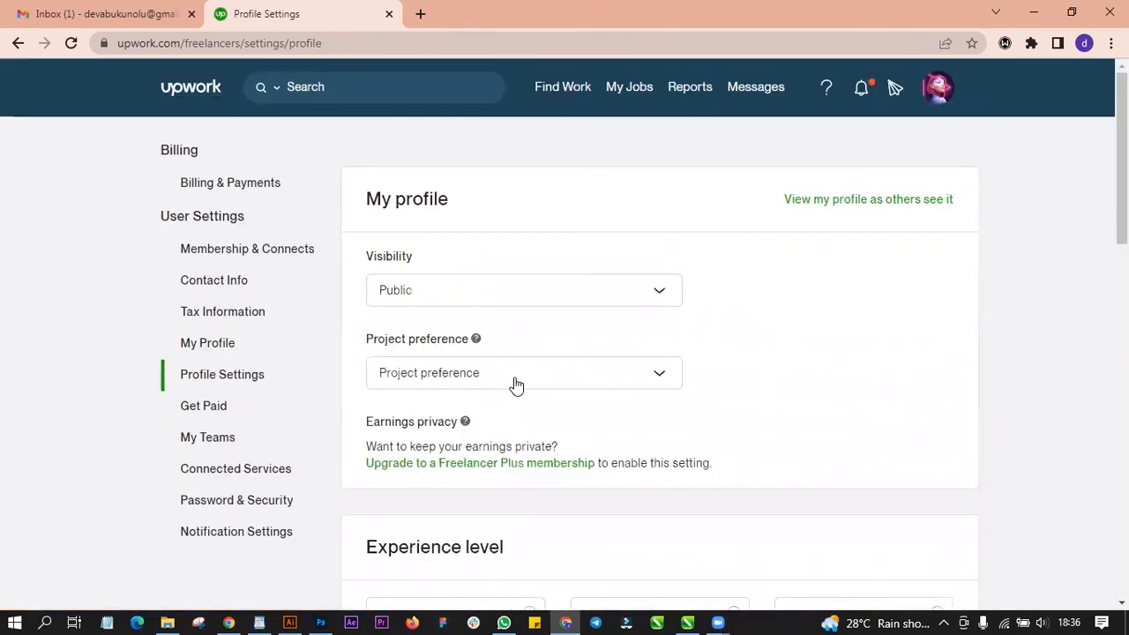
- Try to set the experience level to Expert, and examine the Categories and Specialized profiles sections
scroll(514, 384, down, 3)
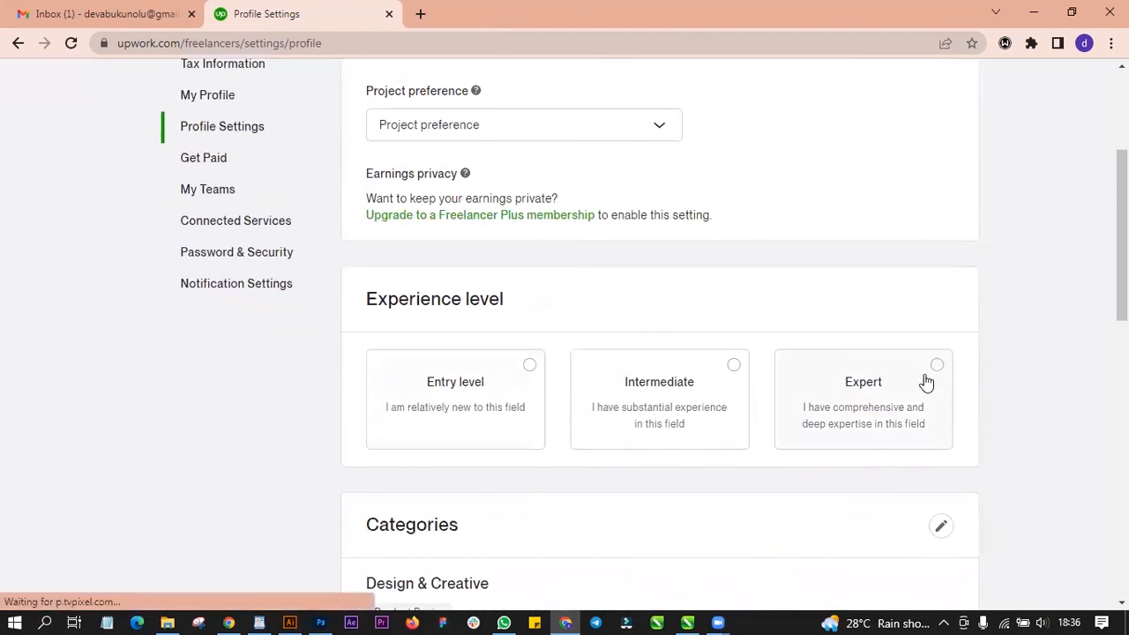
click(935, 374)
scroll(930, 374, down, 3)
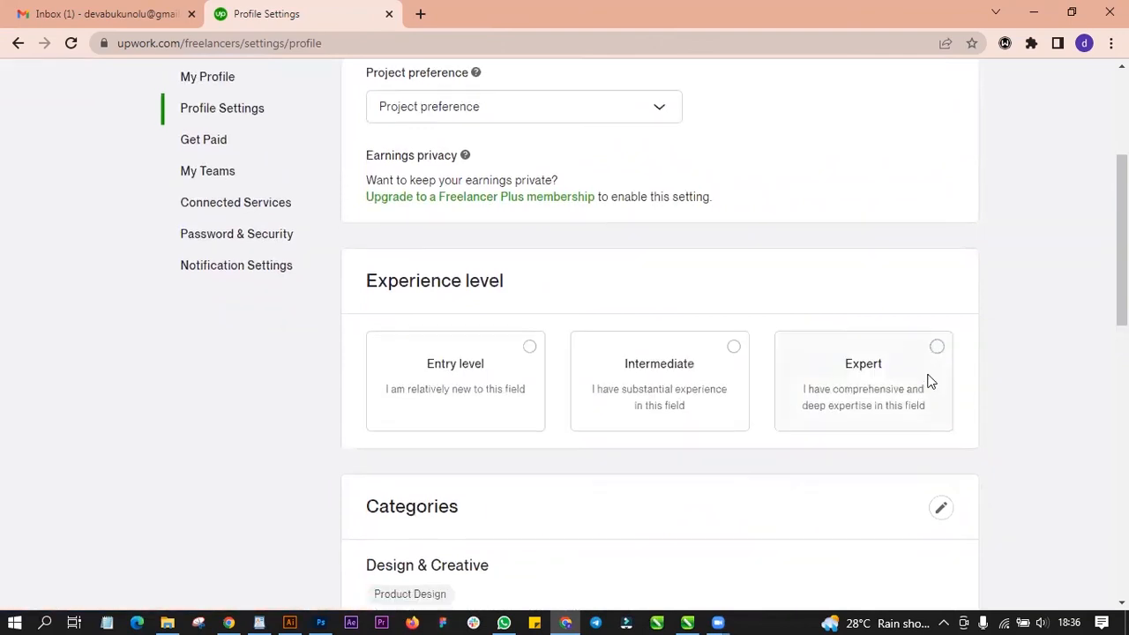
scroll(525, 361, down, 2)
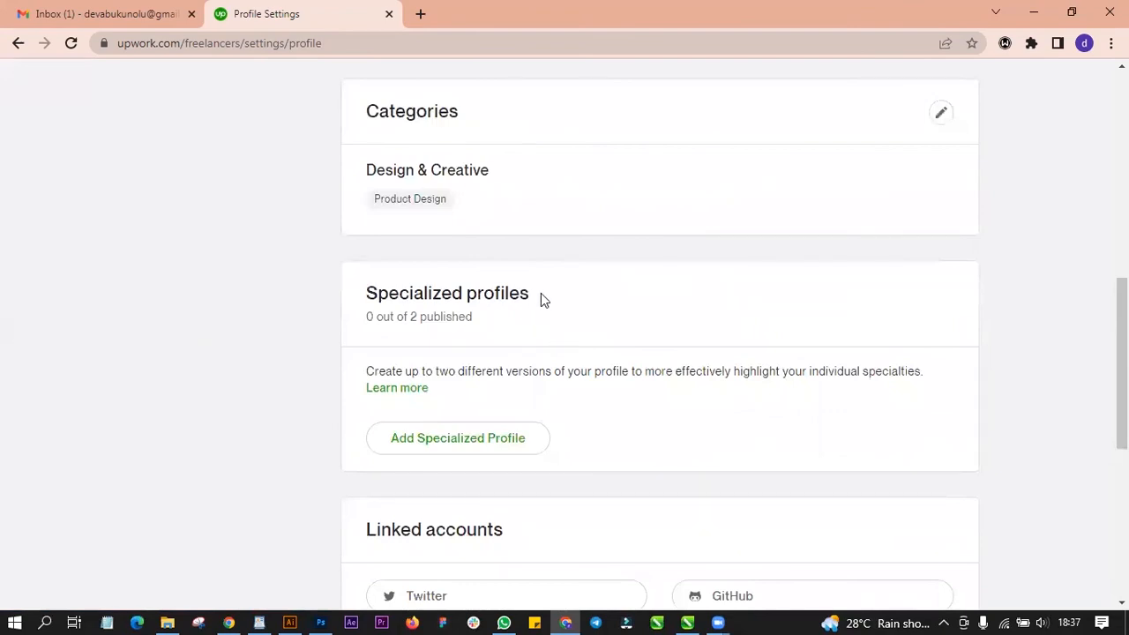
drag(541, 298, 363, 297)
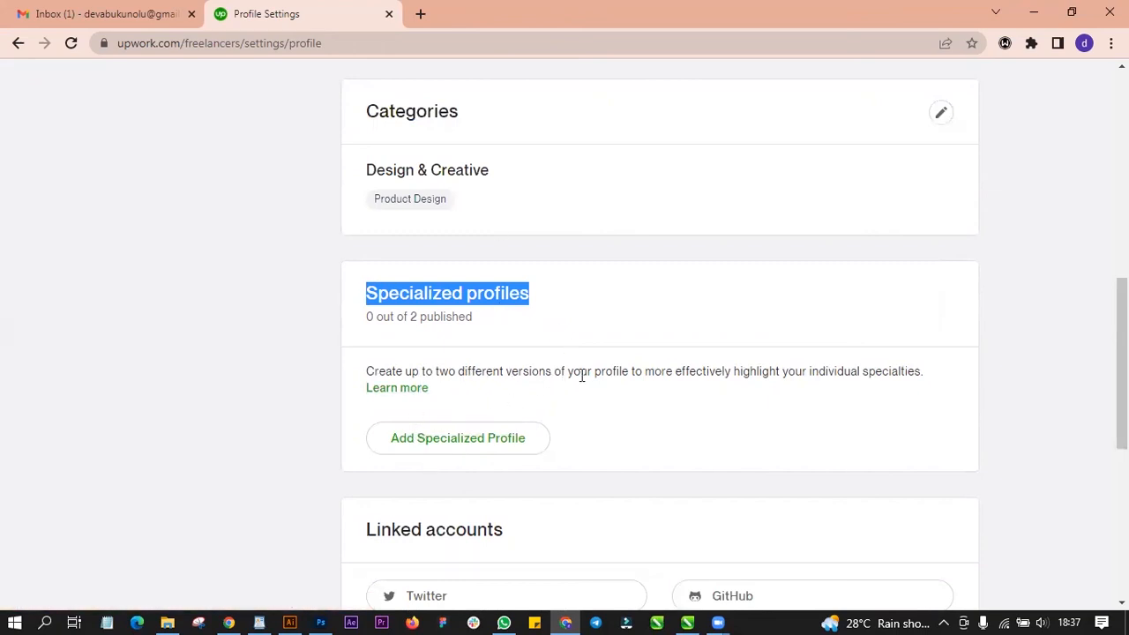
- Add a specialized profile with Graphic Design as its specialty and continue to the skills selection
click(403, 445)
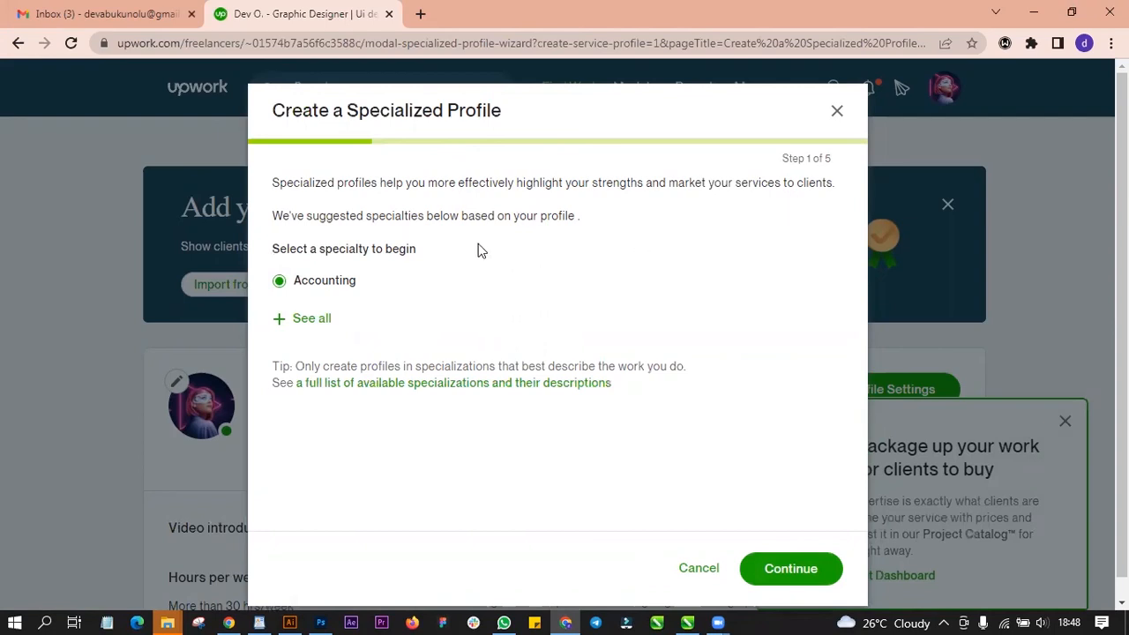
click(284, 322)
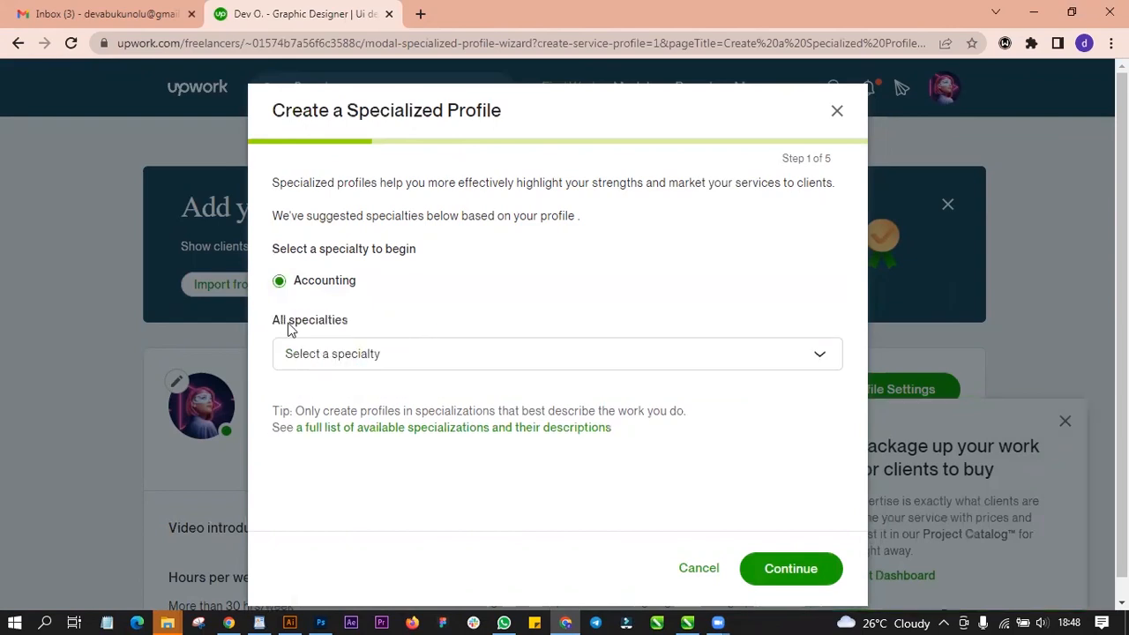
click(389, 357)
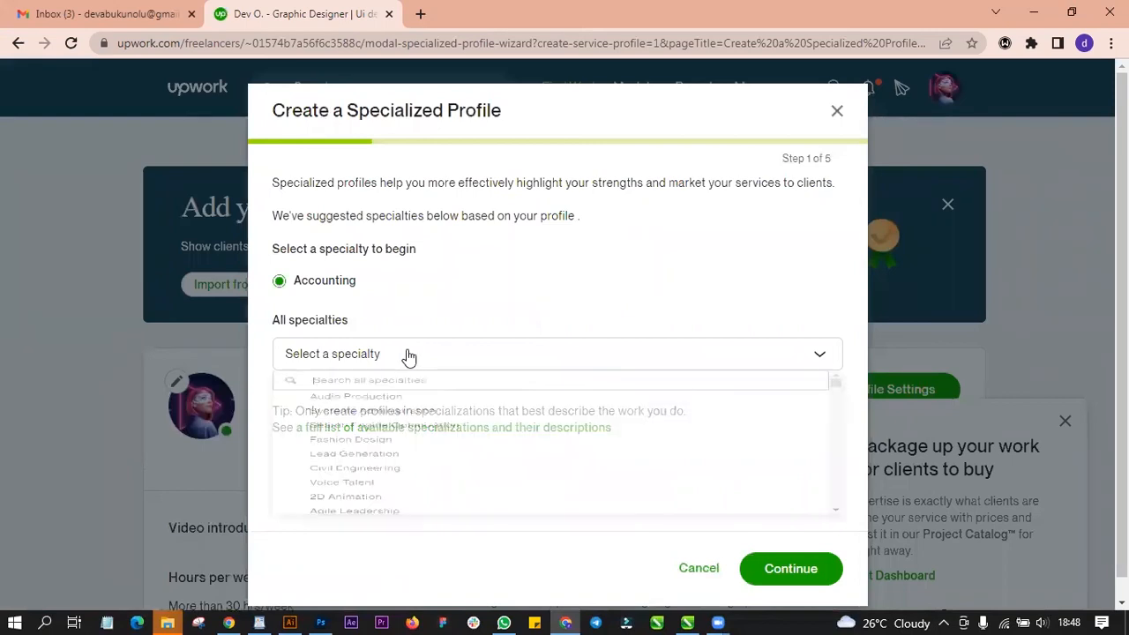
scroll(417, 556, down, 4)
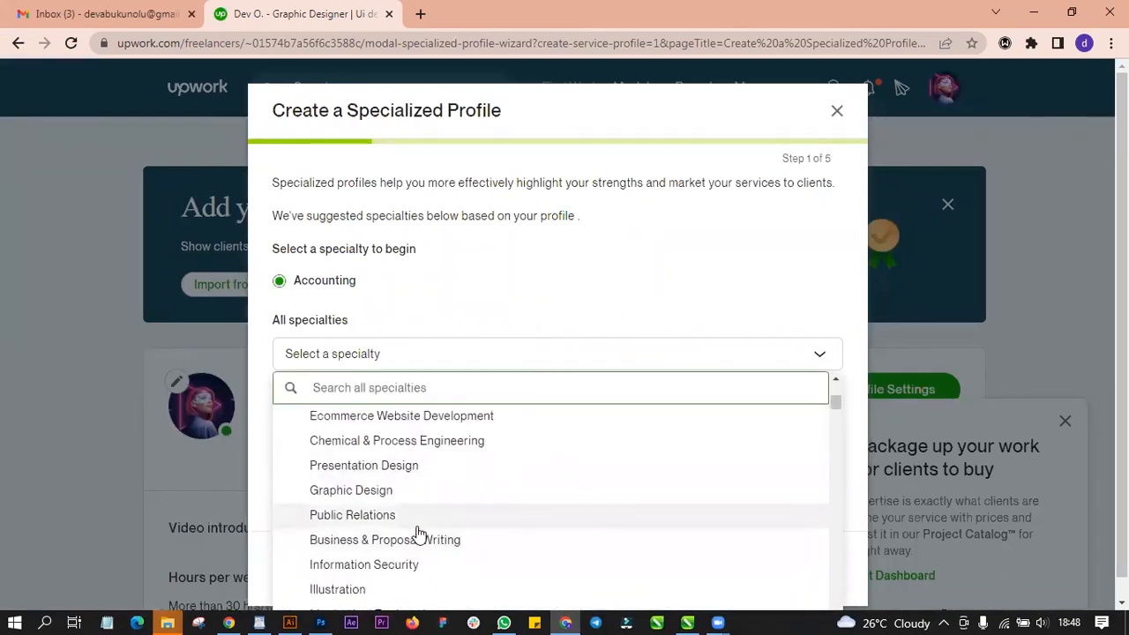
scroll(422, 552, down, 3)
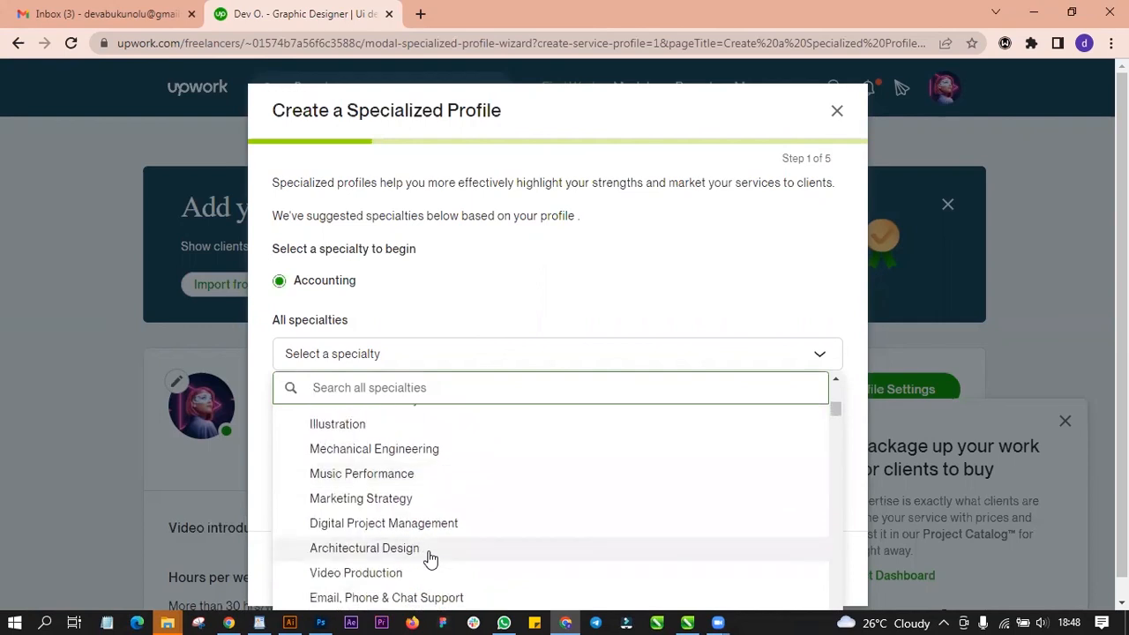
scroll(431, 558, down, 3)
scroll(430, 556, up, 3)
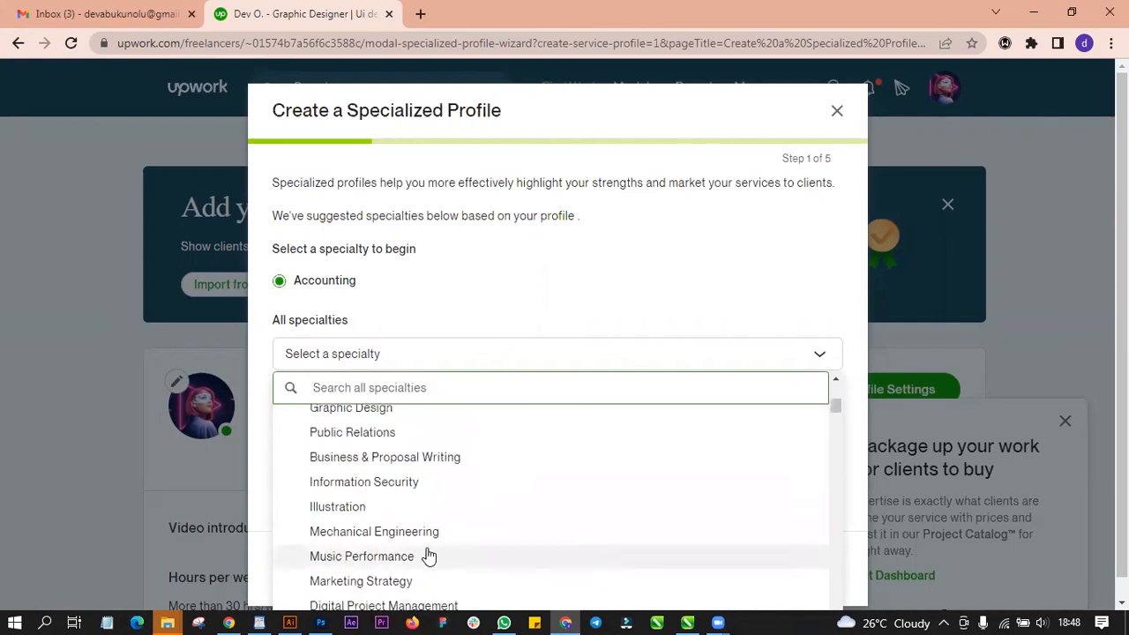
click(358, 410)
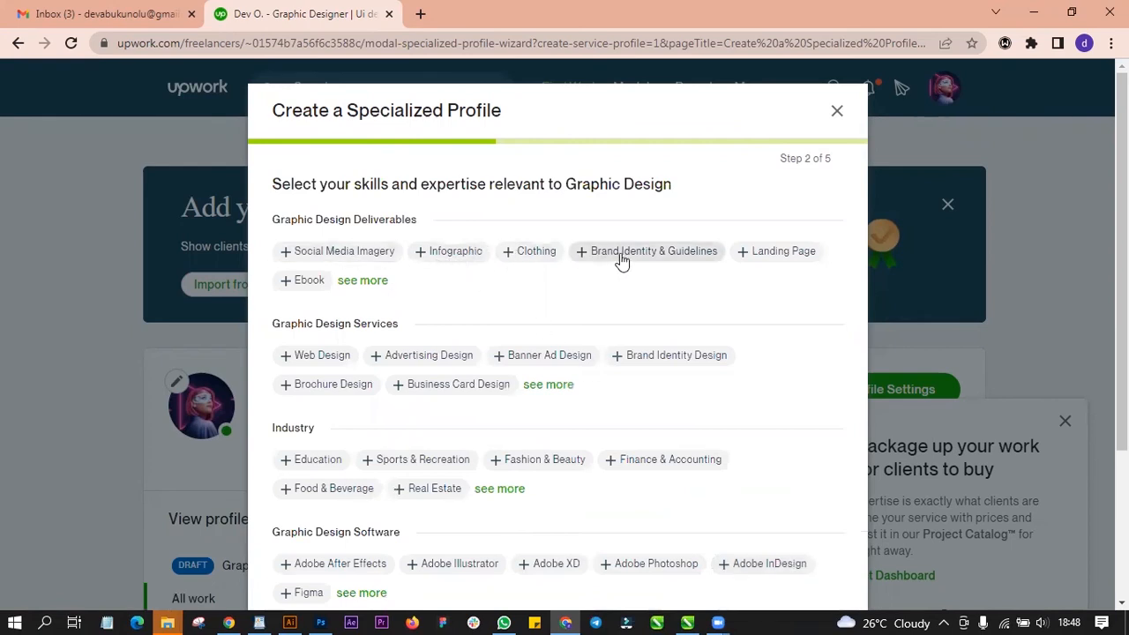
- Select Ebook, Social Media Imagery, Banner Ad Design and Business Card as graphic design deliverables
click(315, 282)
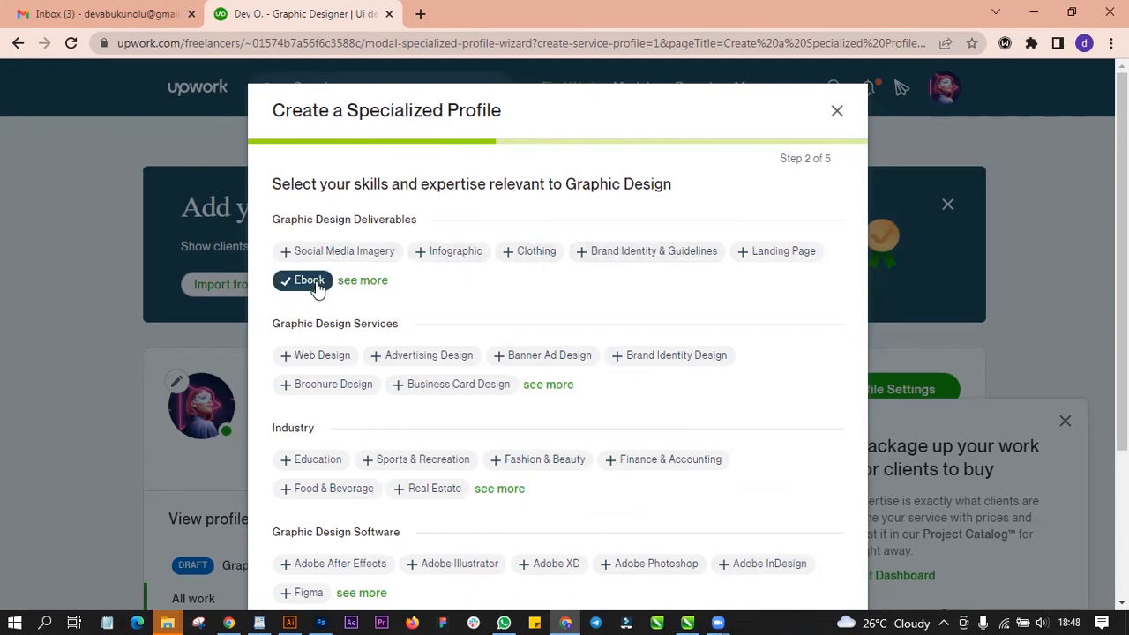
click(358, 284)
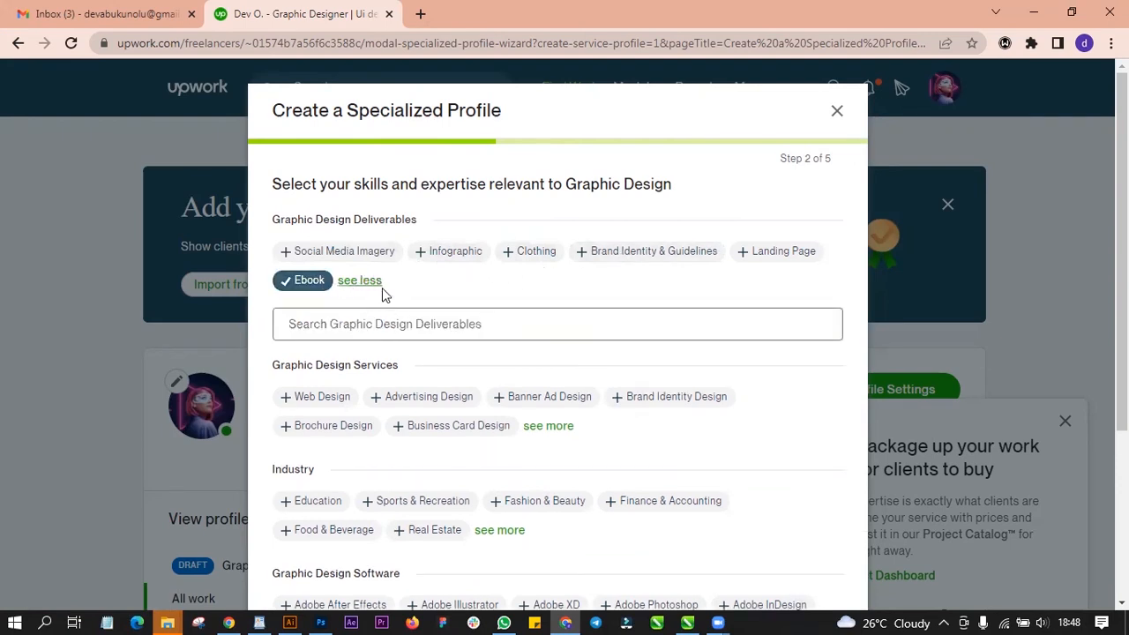
click(366, 261)
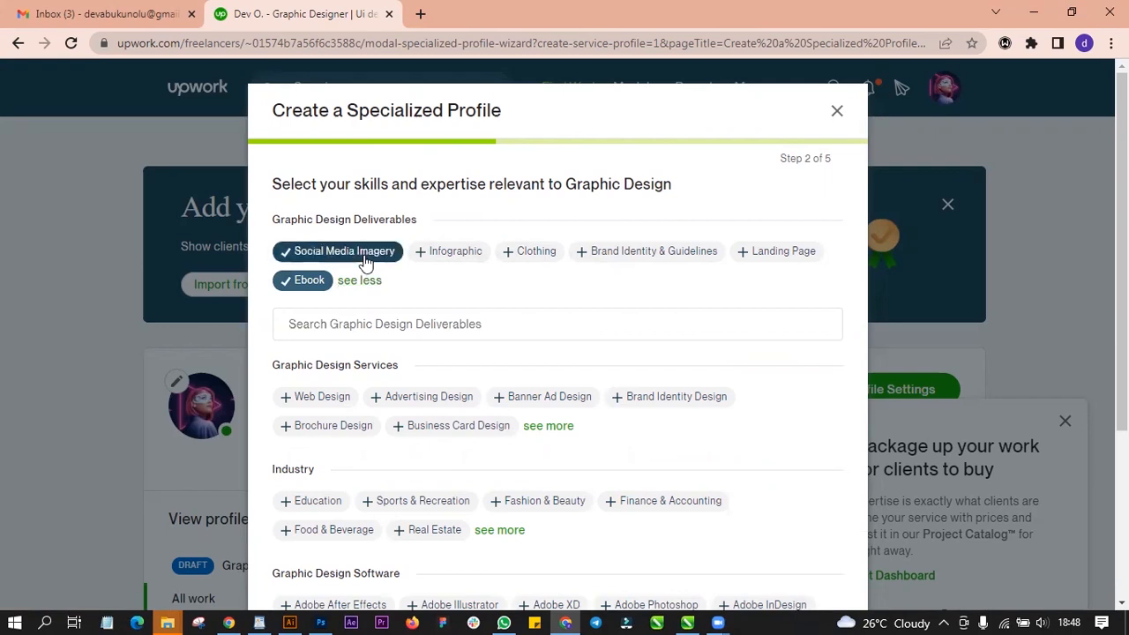
click(392, 336)
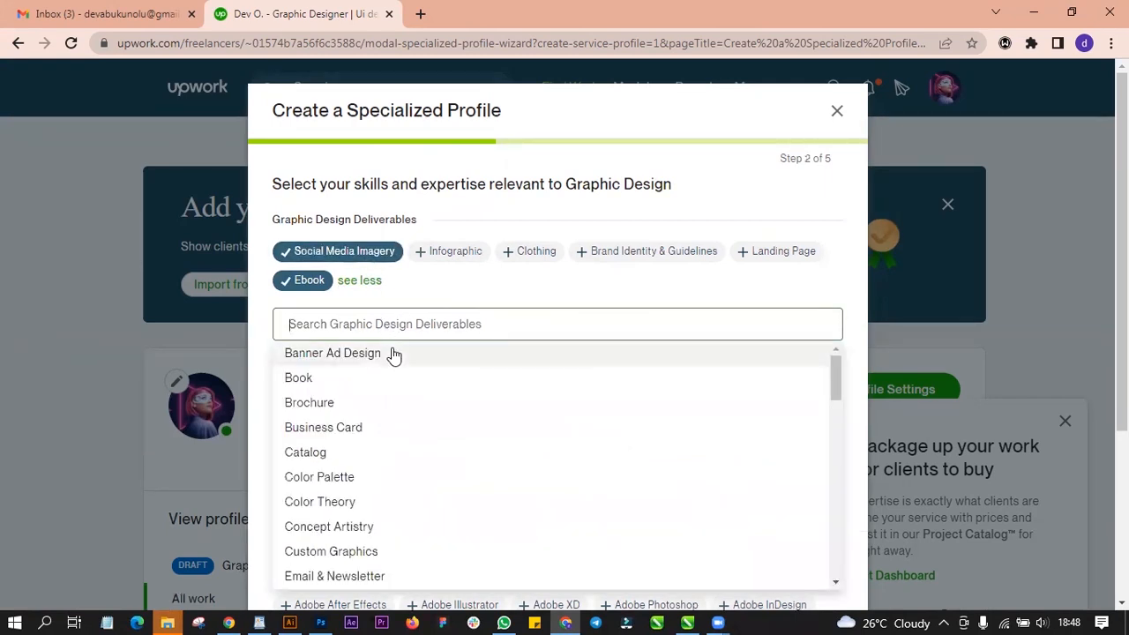
click(394, 354)
click(409, 322)
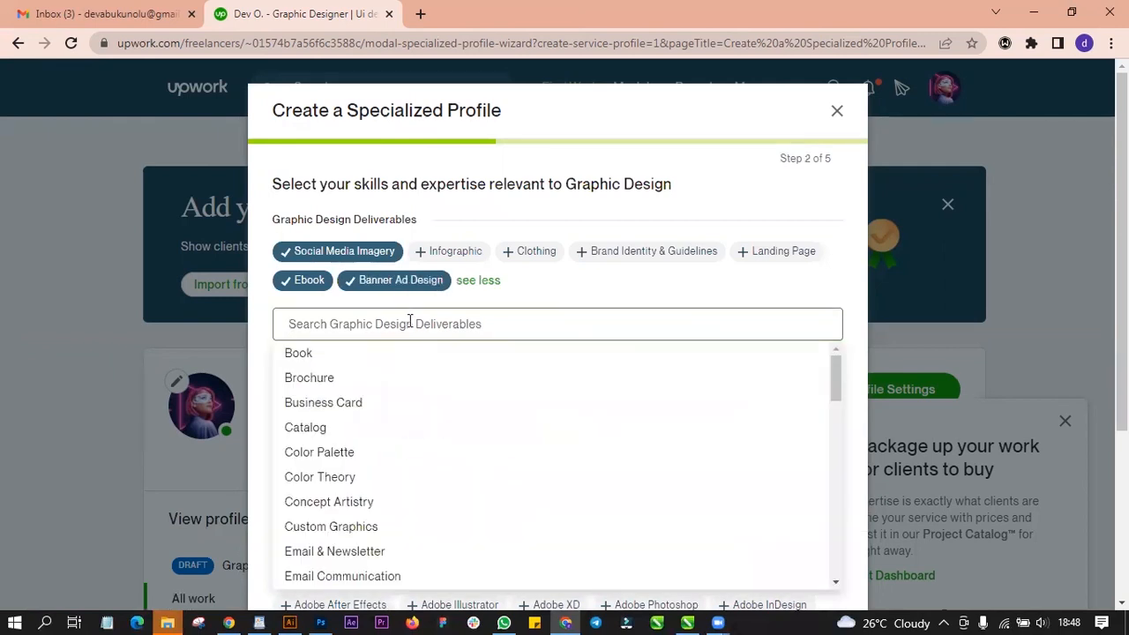
click(379, 403)
- Find Menu among the additional graphic design deliverables and add it to the selection
click(406, 323)
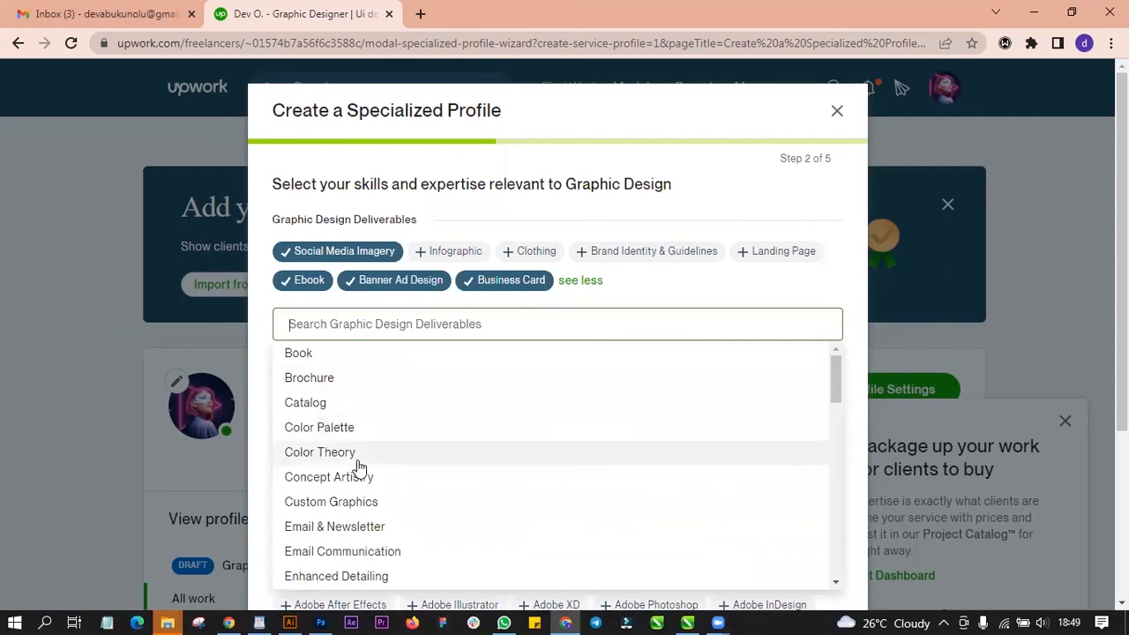
scroll(350, 512, down, 1)
scroll(352, 521, down, 3)
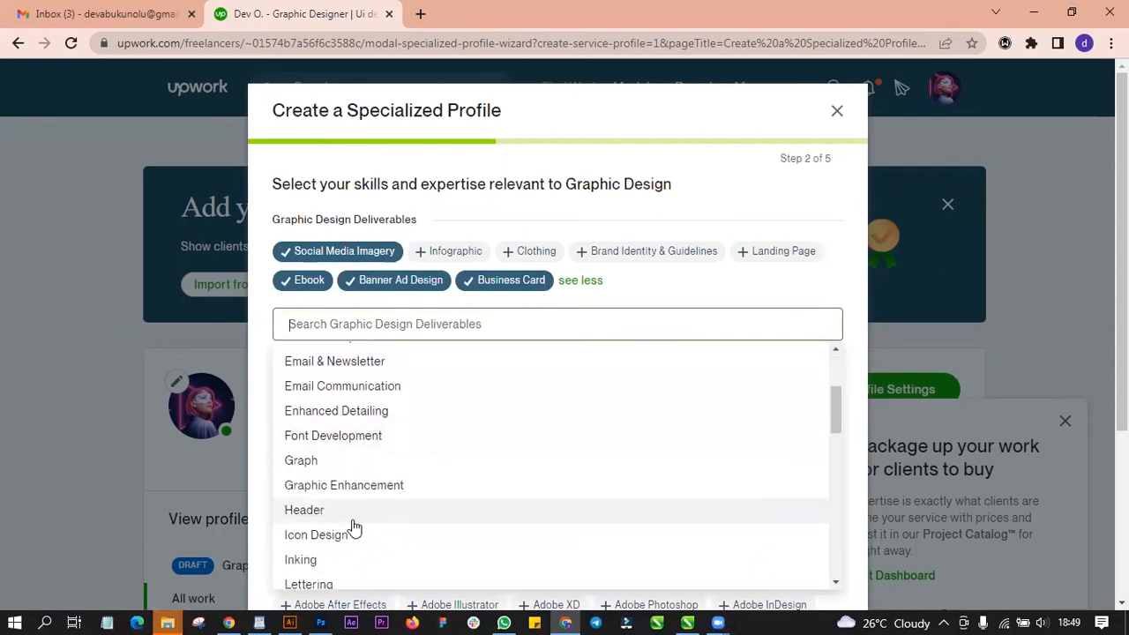
scroll(343, 520, down, 2)
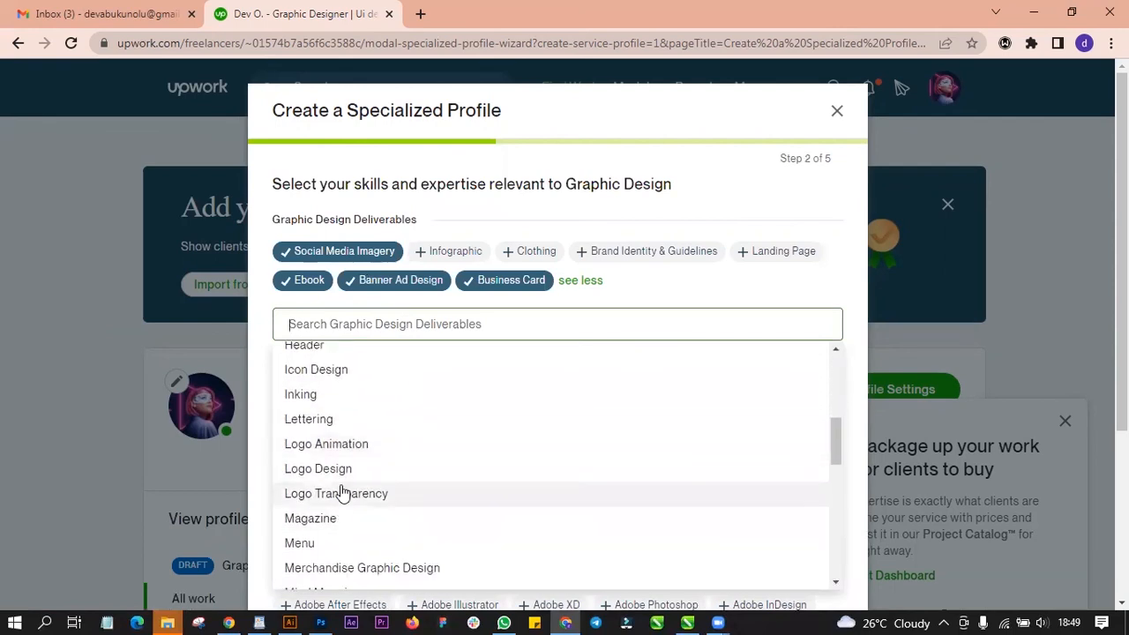
scroll(346, 560, down, 2)
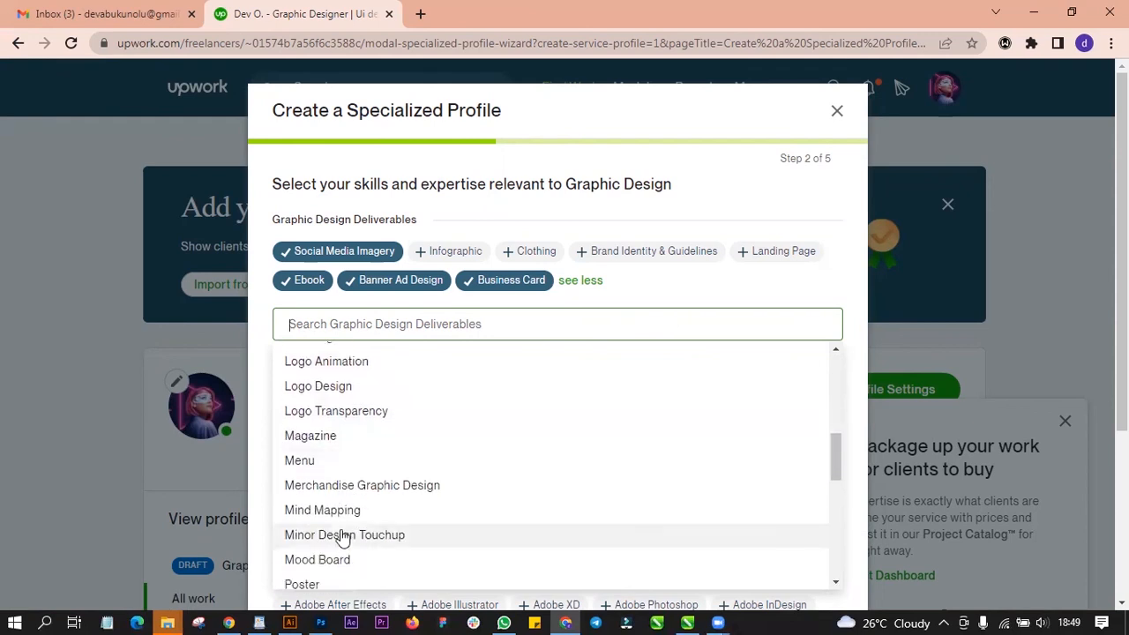
click(340, 463)
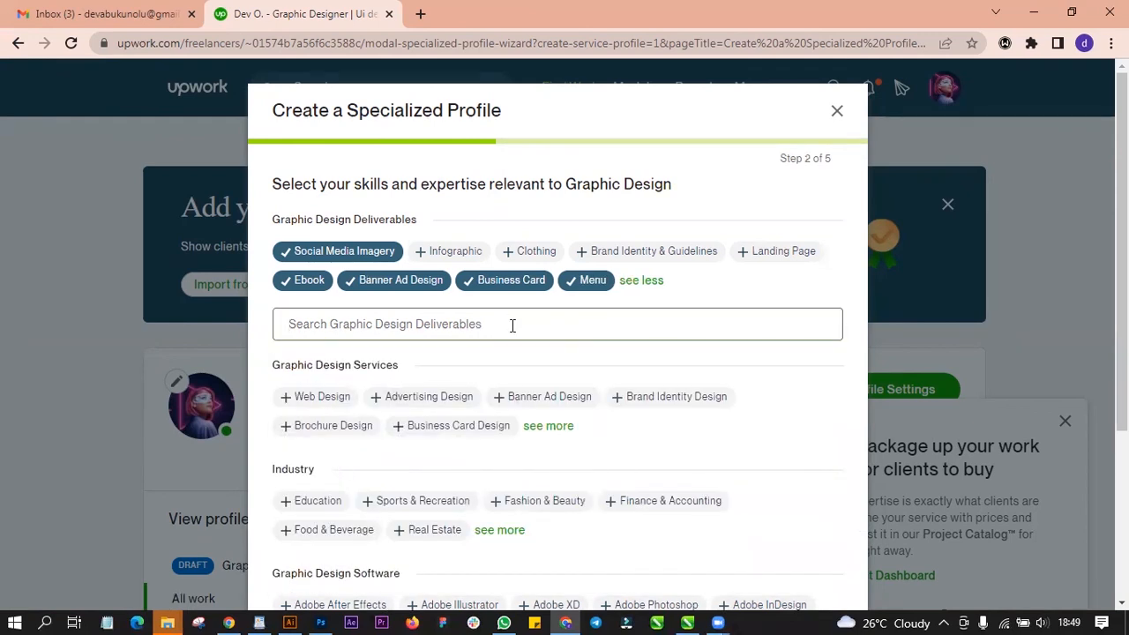
- Select Web Design, Banner Ad Design, Brand Identity Design, Business Card Design and Brochure Design as graphic design services
click(341, 401)
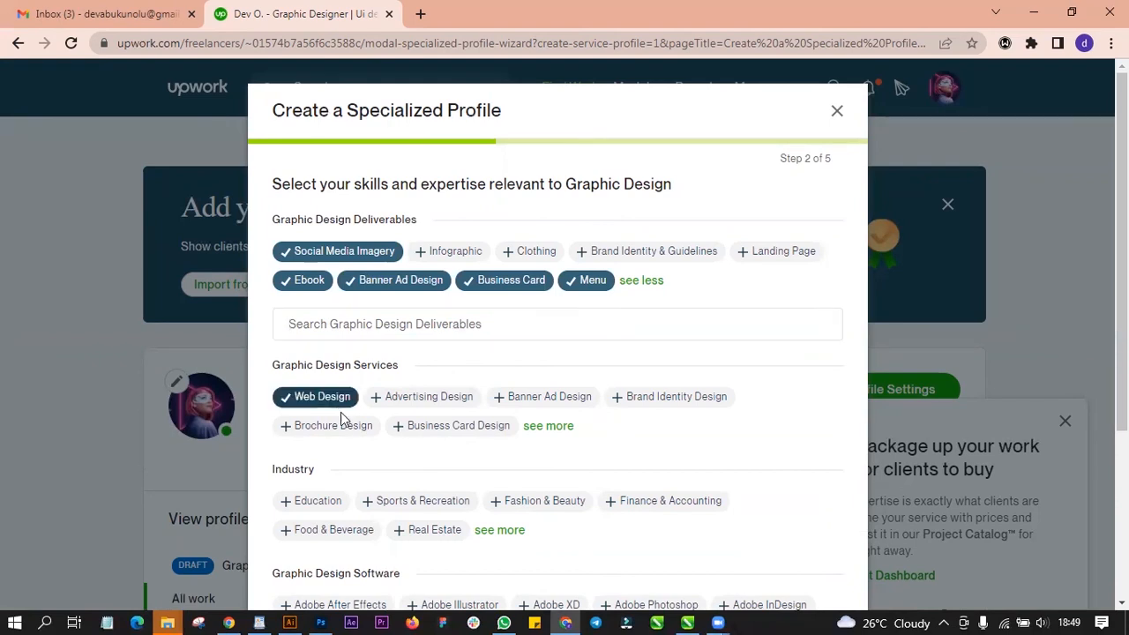
click(568, 407)
click(645, 401)
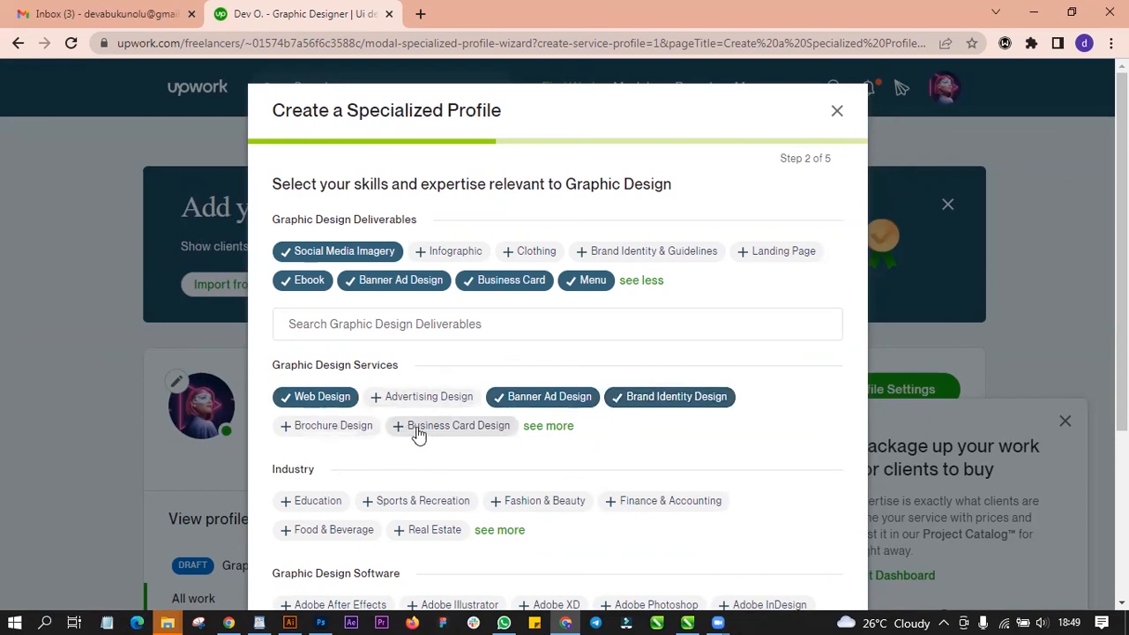
click(419, 432)
click(327, 438)
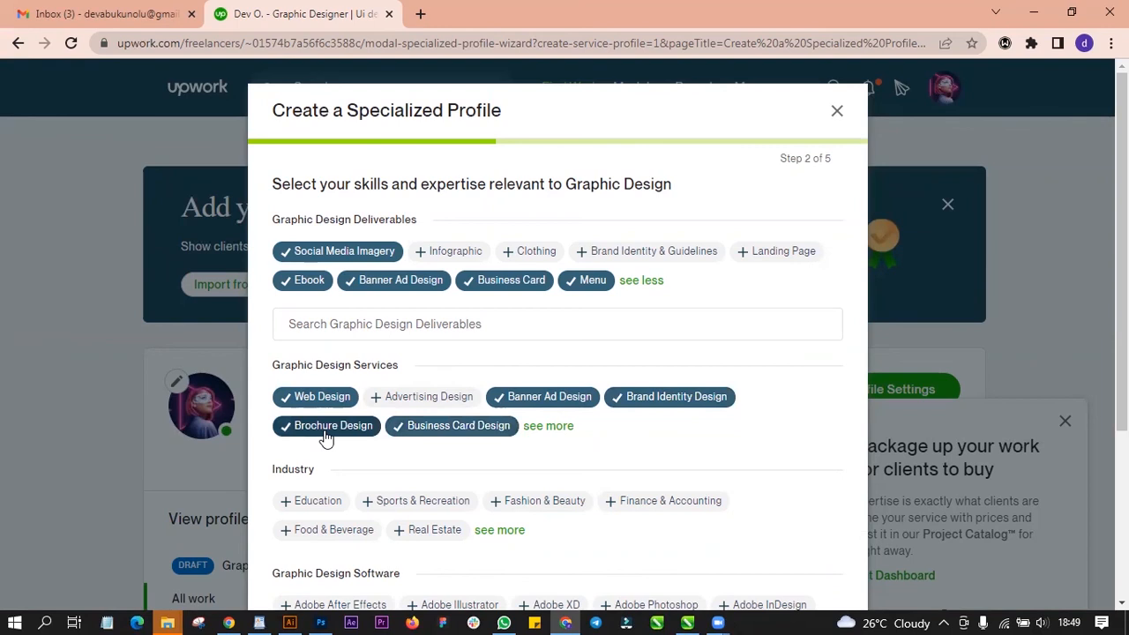
- Select Education, Sports & Recreation and Fashion & Beauty as the industries for the specialized profile
scroll(327, 437, down, 1)
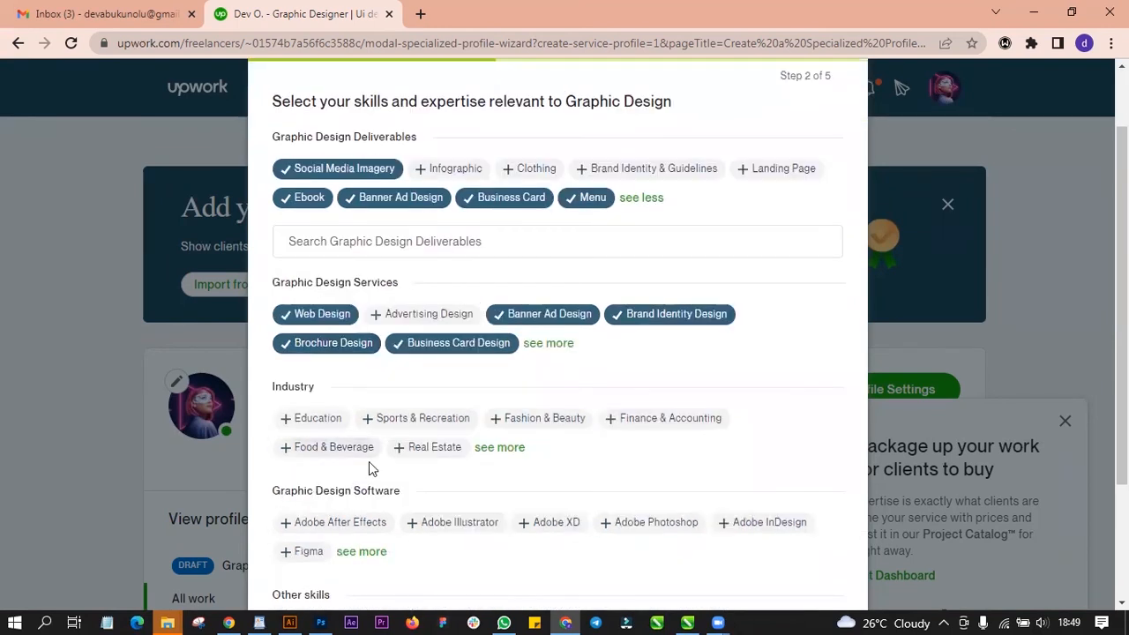
click(319, 420)
click(445, 420)
click(537, 432)
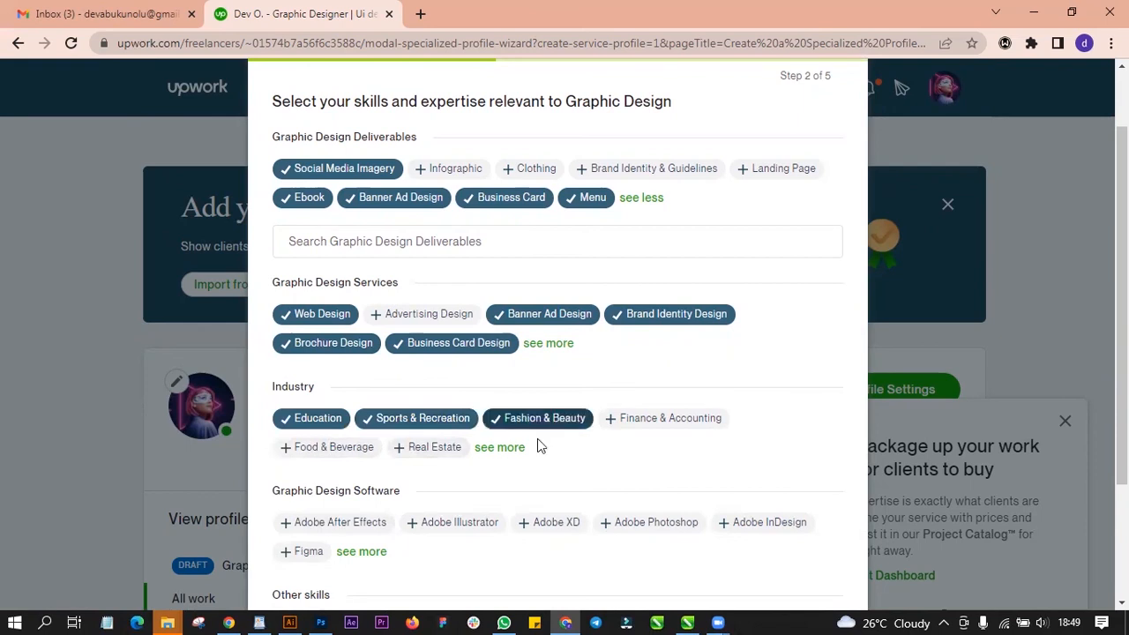
- Add Real Estate, Food & Beverage and Tech & IT to the specialized profile's industries
click(439, 451)
click(341, 452)
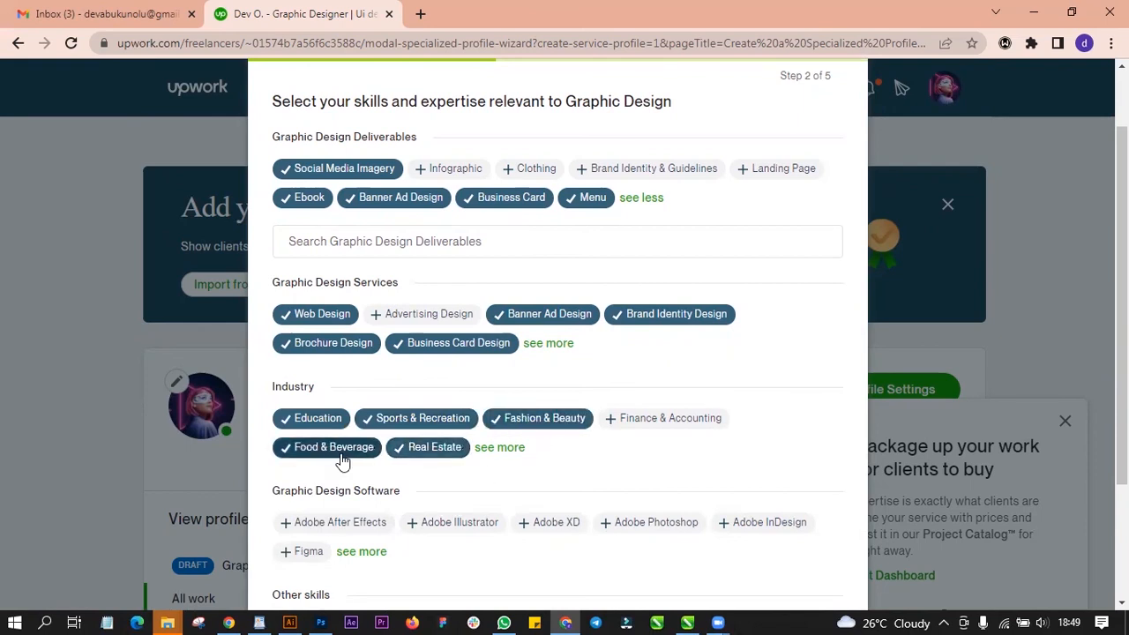
click(489, 449)
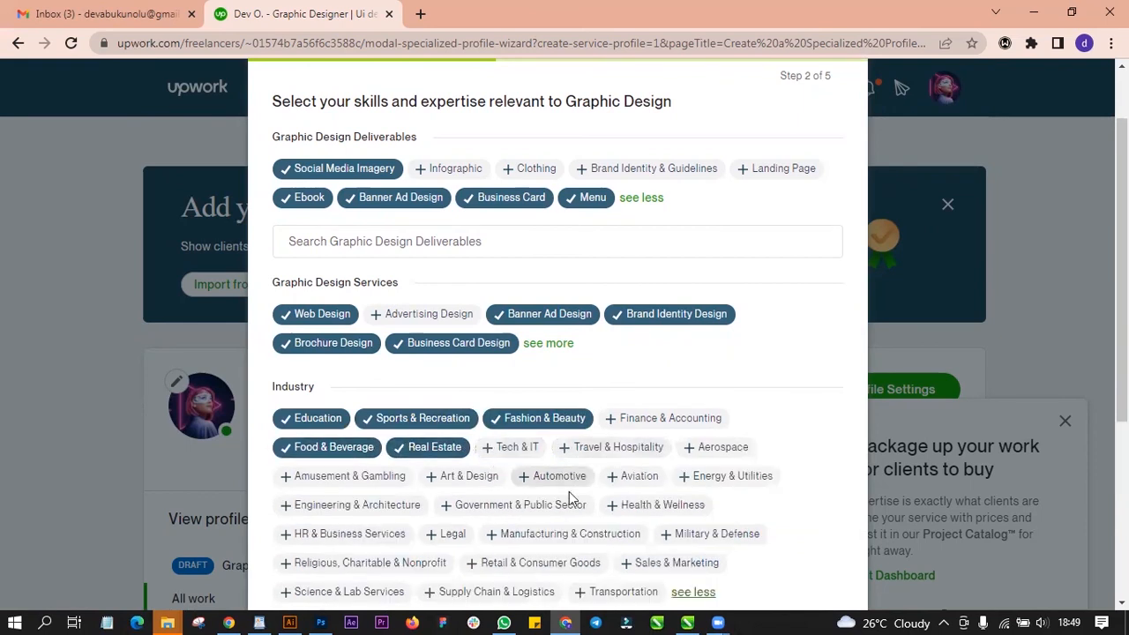
scroll(569, 493, down, 1)
click(520, 364)
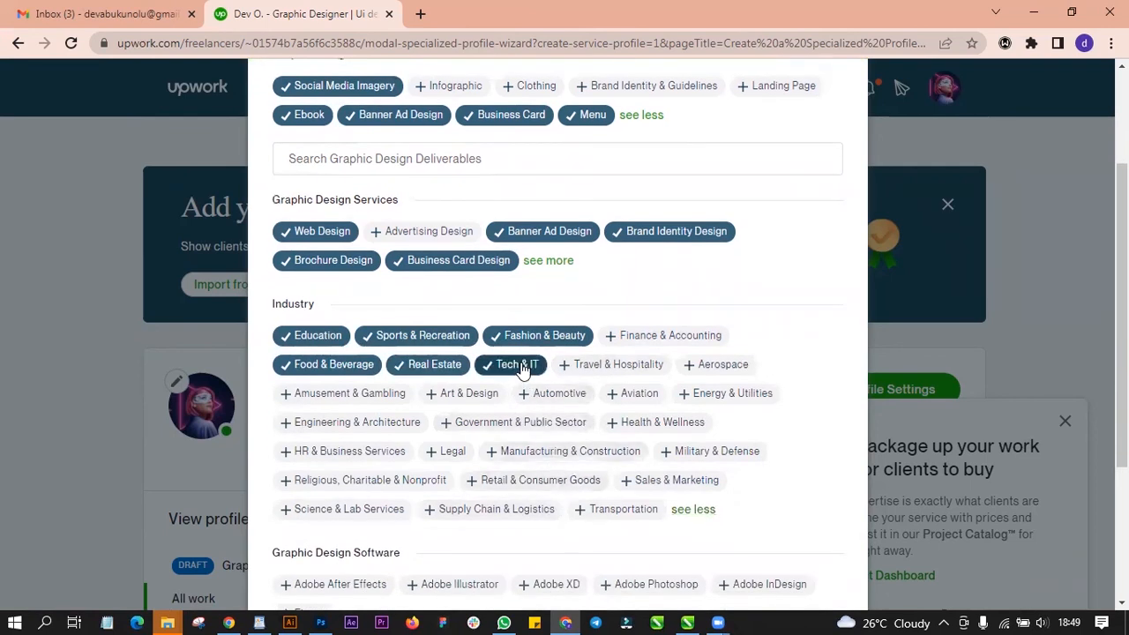
- Select Adobe After Effects, Adobe Illustrator, Adobe XD, Adobe Photoshop and Figma as graphic design software
scroll(564, 498, down, 1)
scroll(600, 499, down, 1)
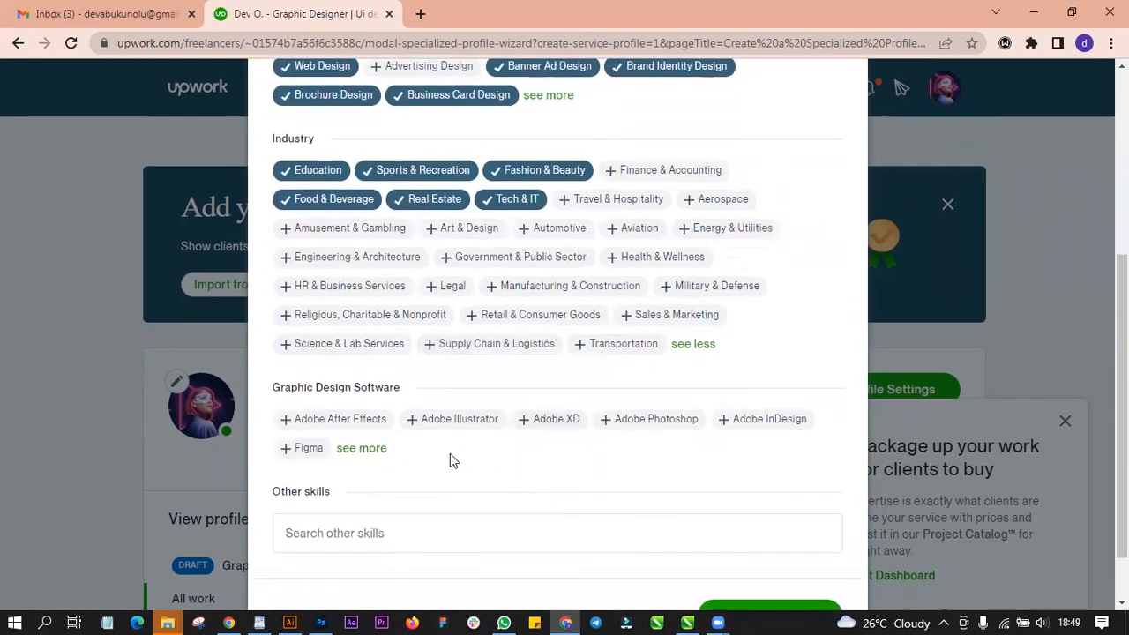
click(361, 423)
click(438, 425)
click(562, 427)
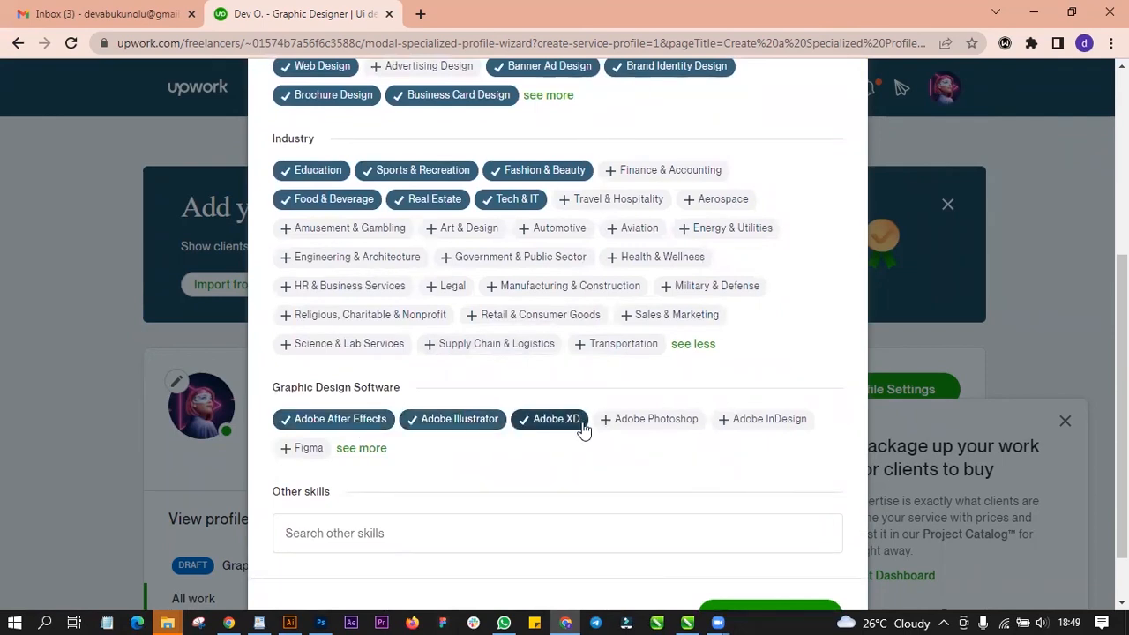
click(630, 427)
click(300, 454)
- Add Canva from the additional graphic design software, leave other skills empty, and save the skills selection
click(361, 448)
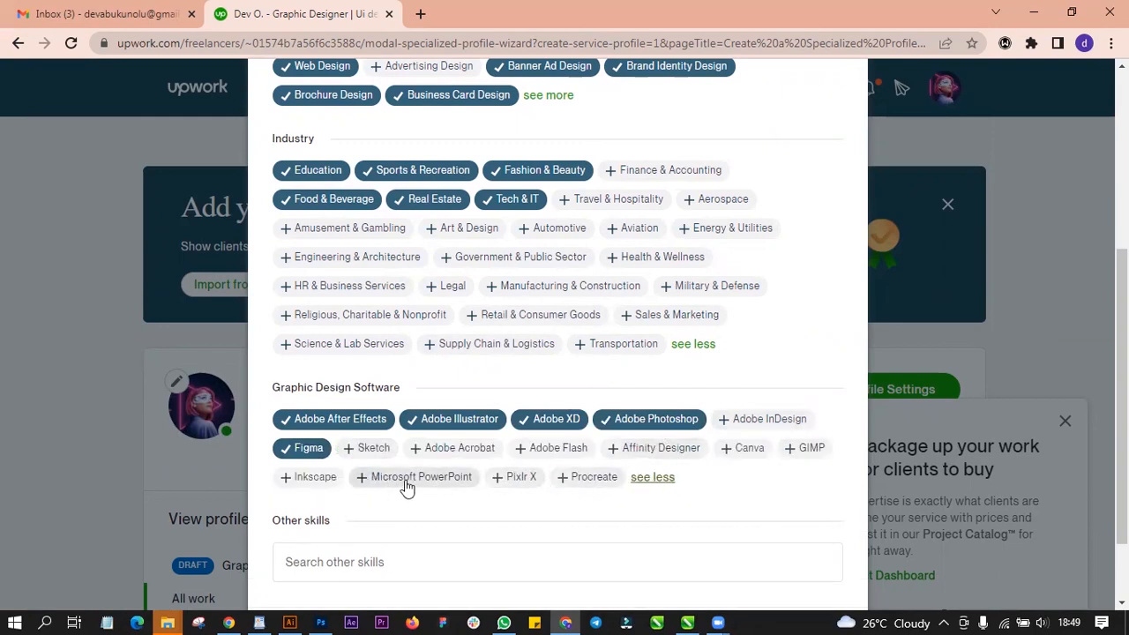
click(748, 450)
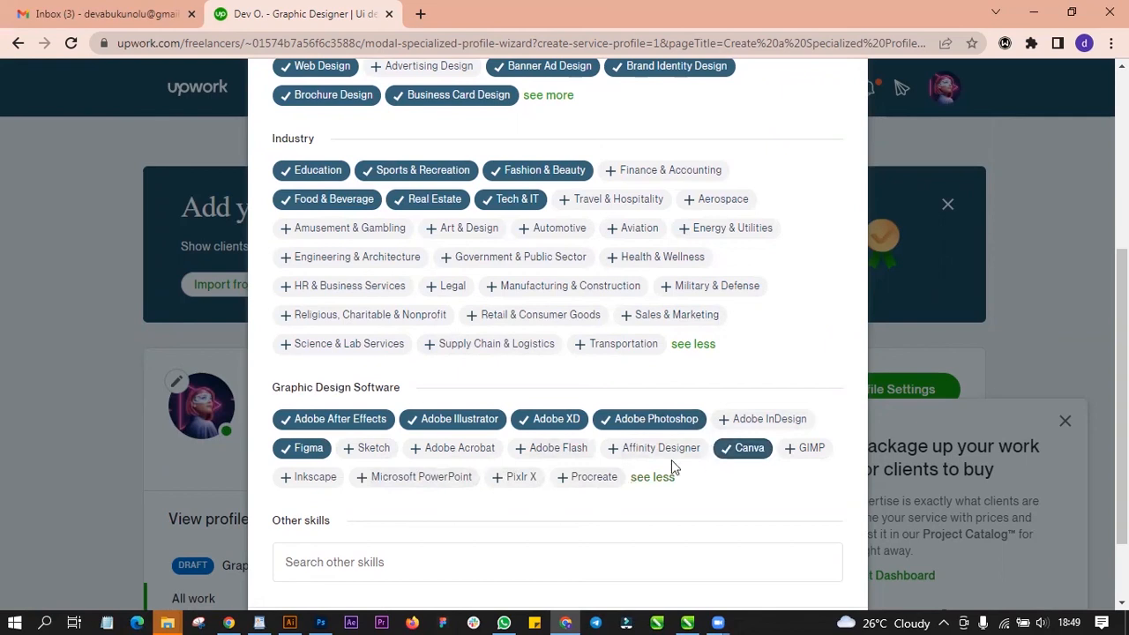
scroll(395, 481, down, 1)
click(395, 482)
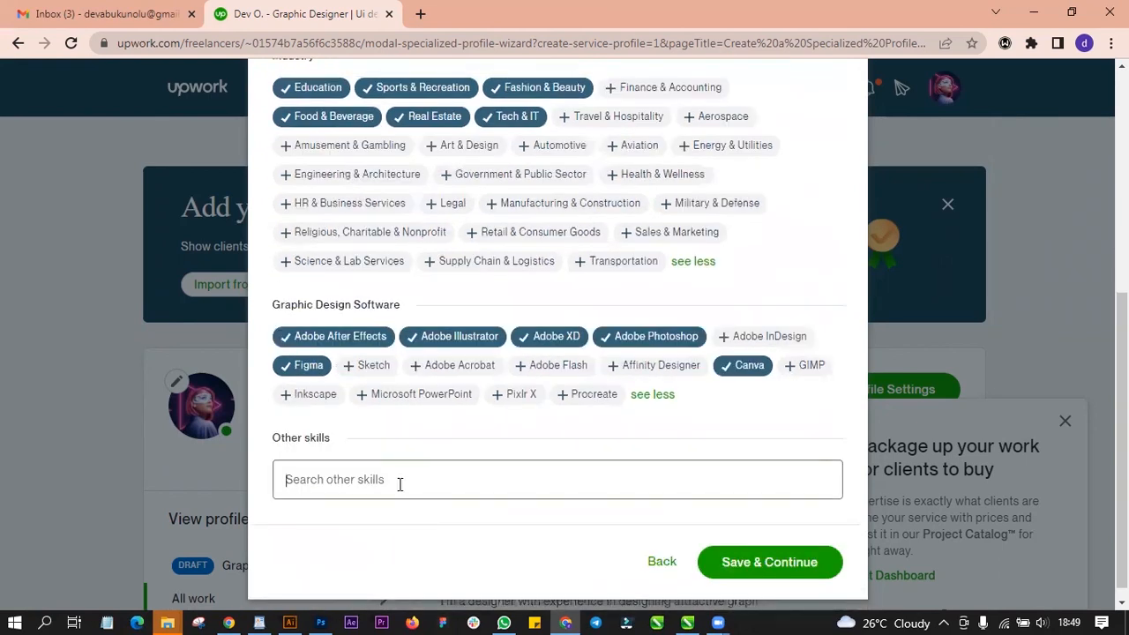
click(754, 561)
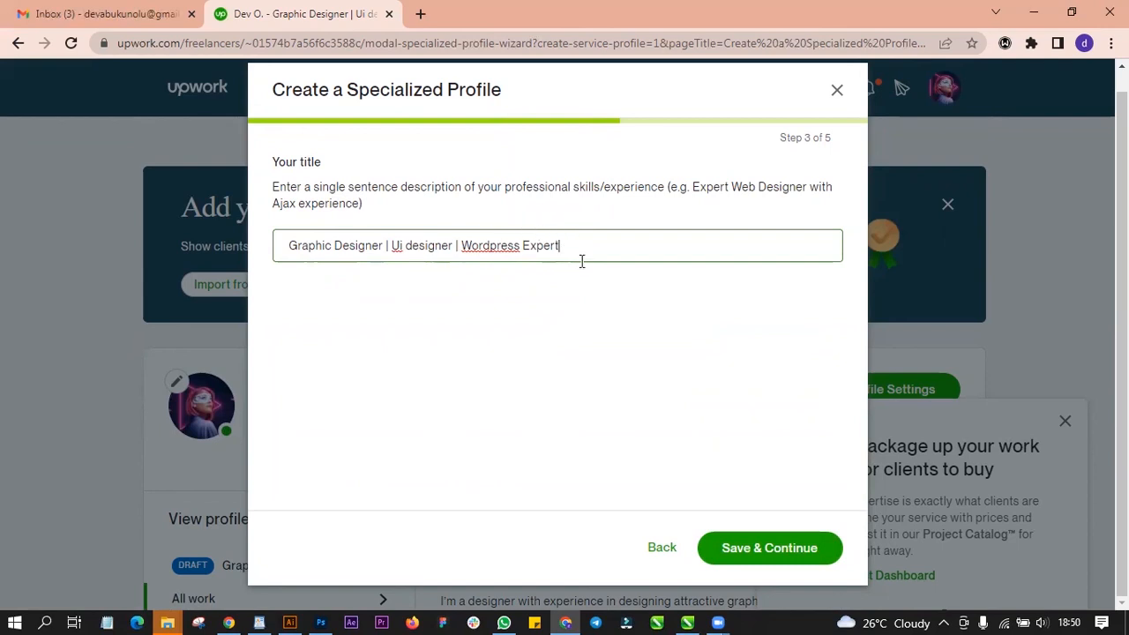
- Change the specialized profile's title to "Professional Graphic Designer" and save it
drag(574, 245, 384, 247)
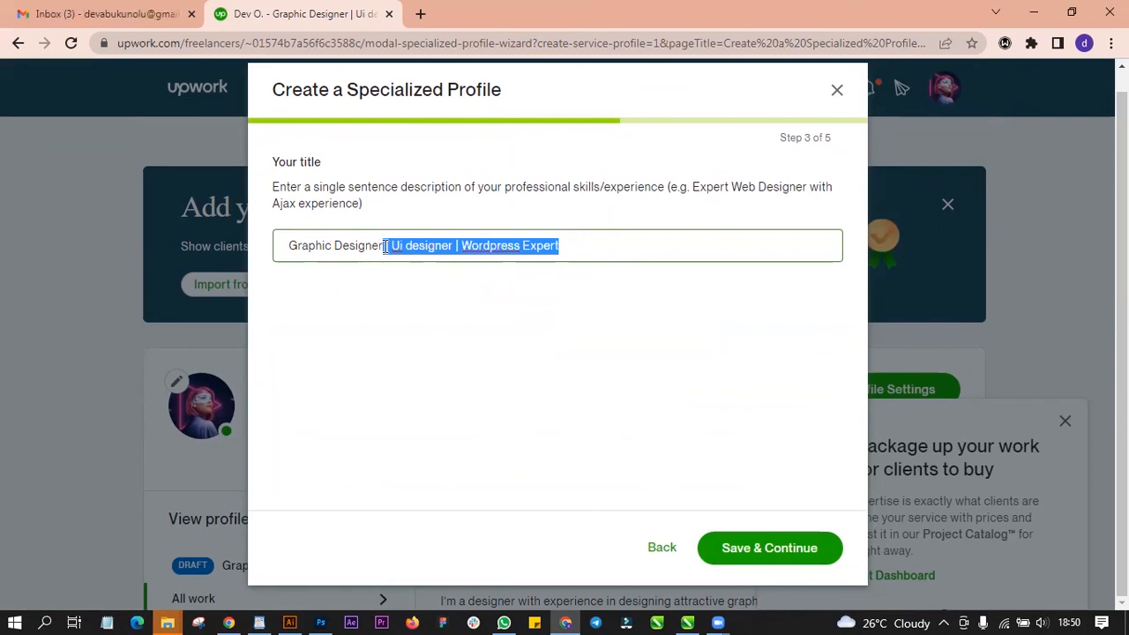
key(BackSpace)
click(385, 247)
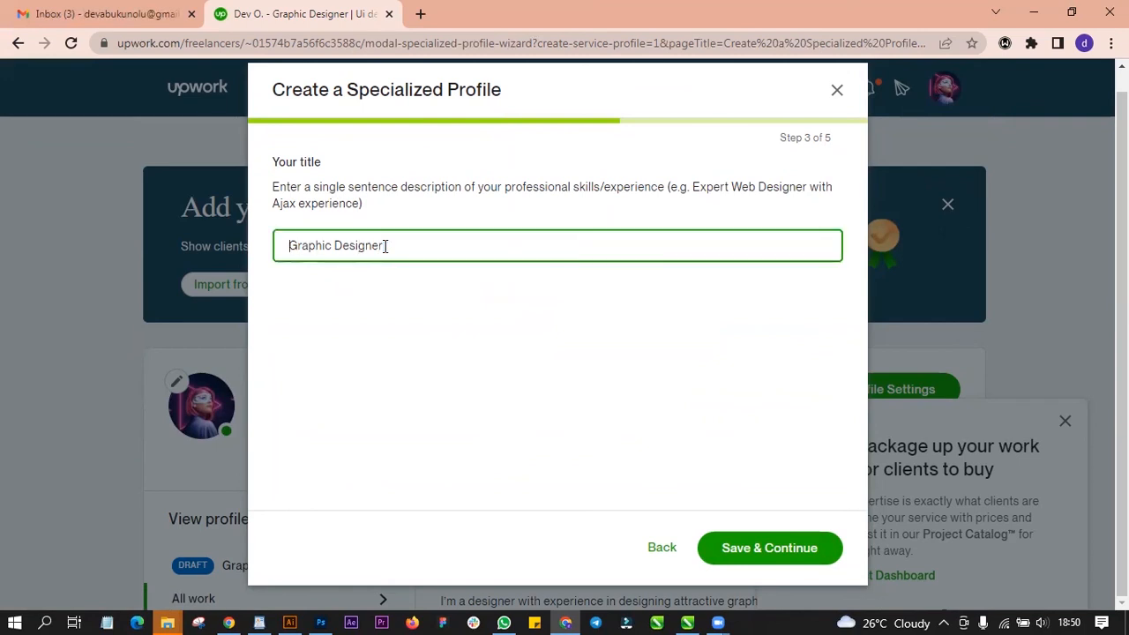
key(Home)
text(Prodes)
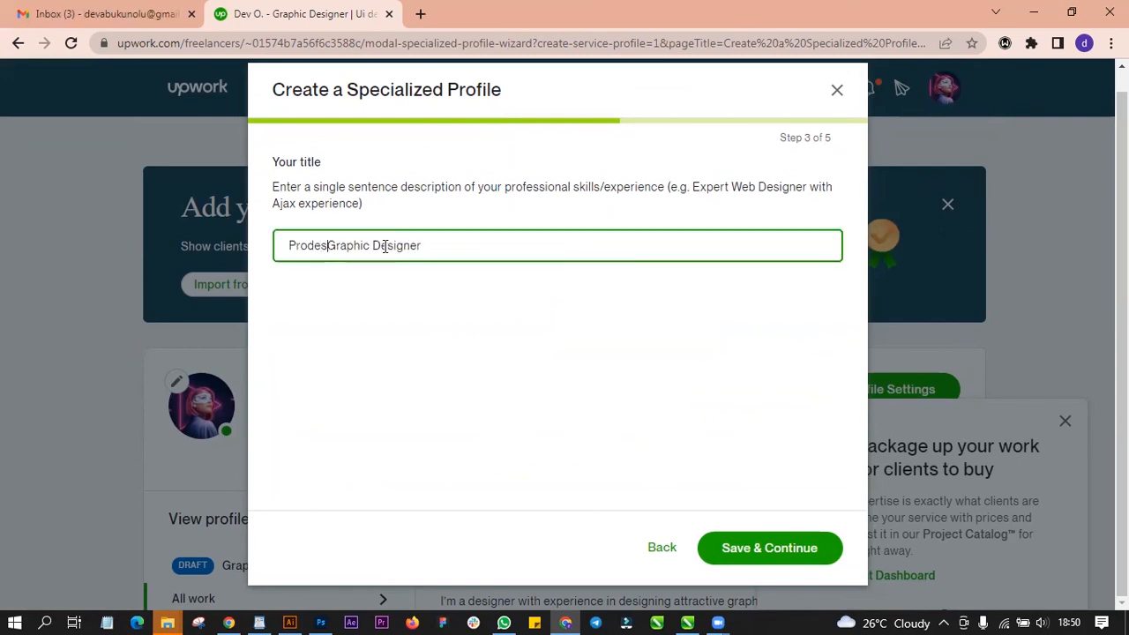
key(BackSpace)
key(BackSpace)
key(BackSpace)
text(fes)
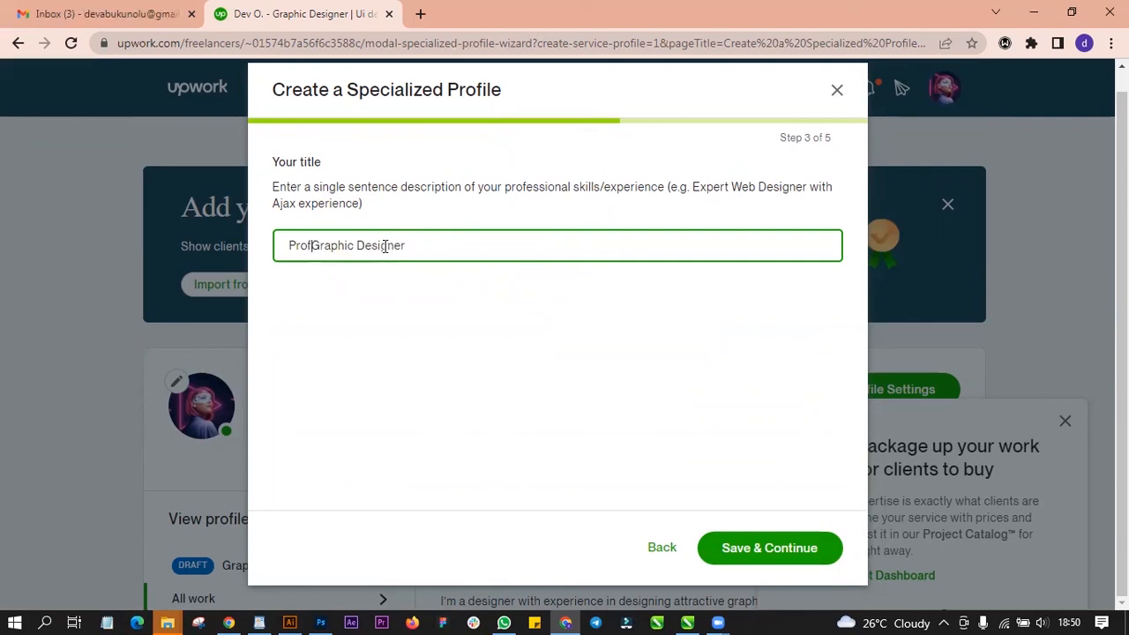
text(sion )
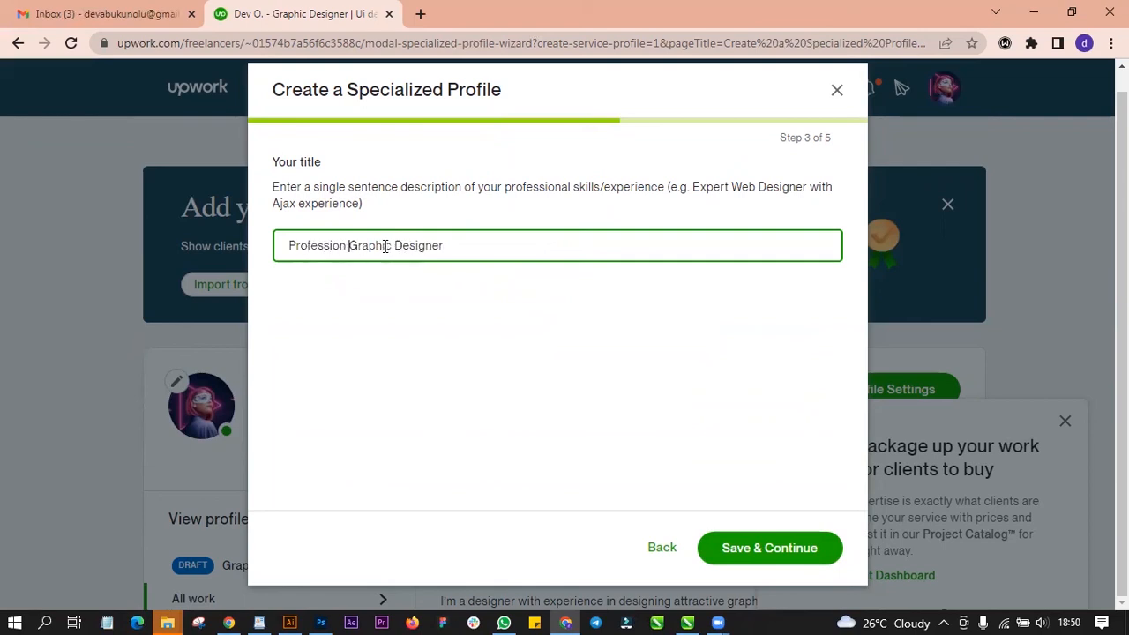
text(al)
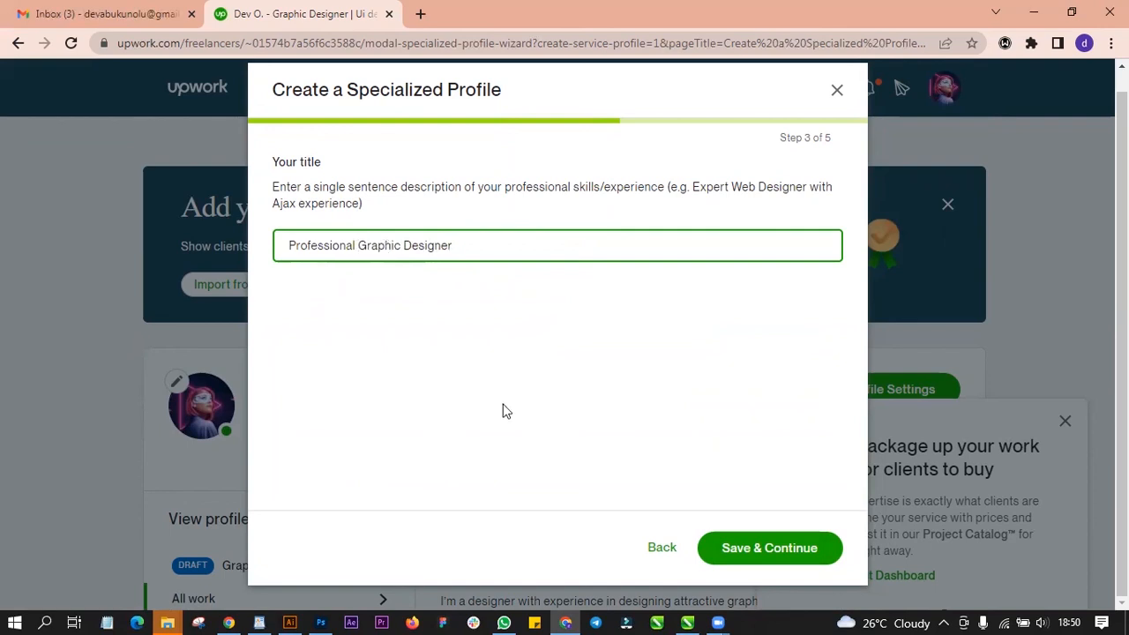
click(800, 550)
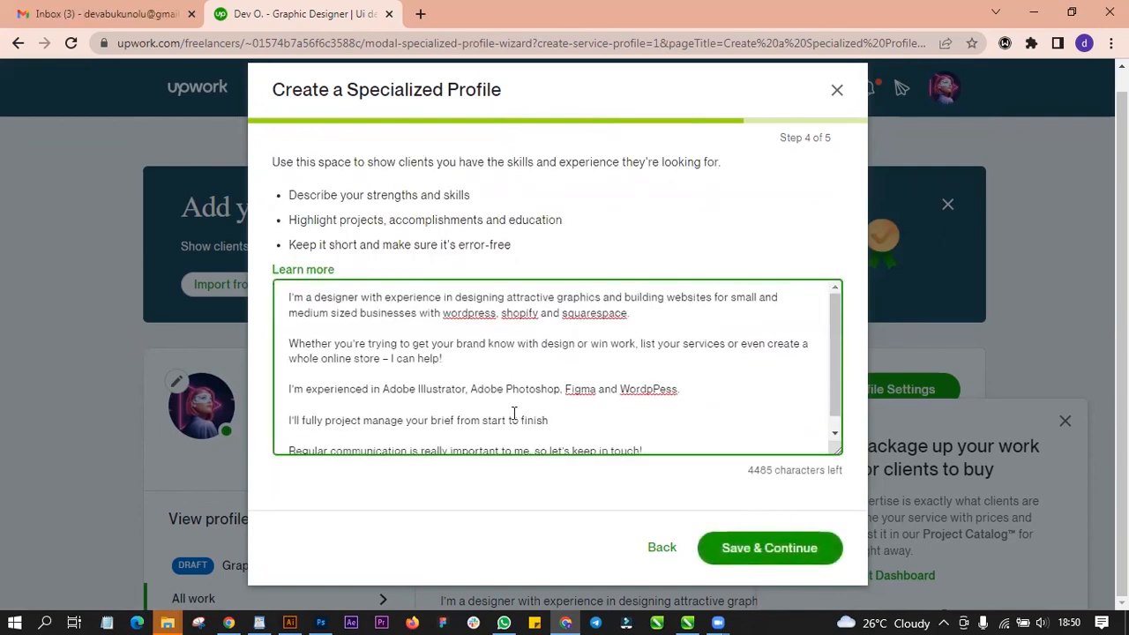
- Remove the website building and wordpress, shopify and squarespace wording from the overview's opening sentence, ending it at "medium sized businesses."
scroll(459, 375, down, 1)
scroll(458, 380, up, 1)
drag(603, 297, 703, 297)
key(BackSpace)
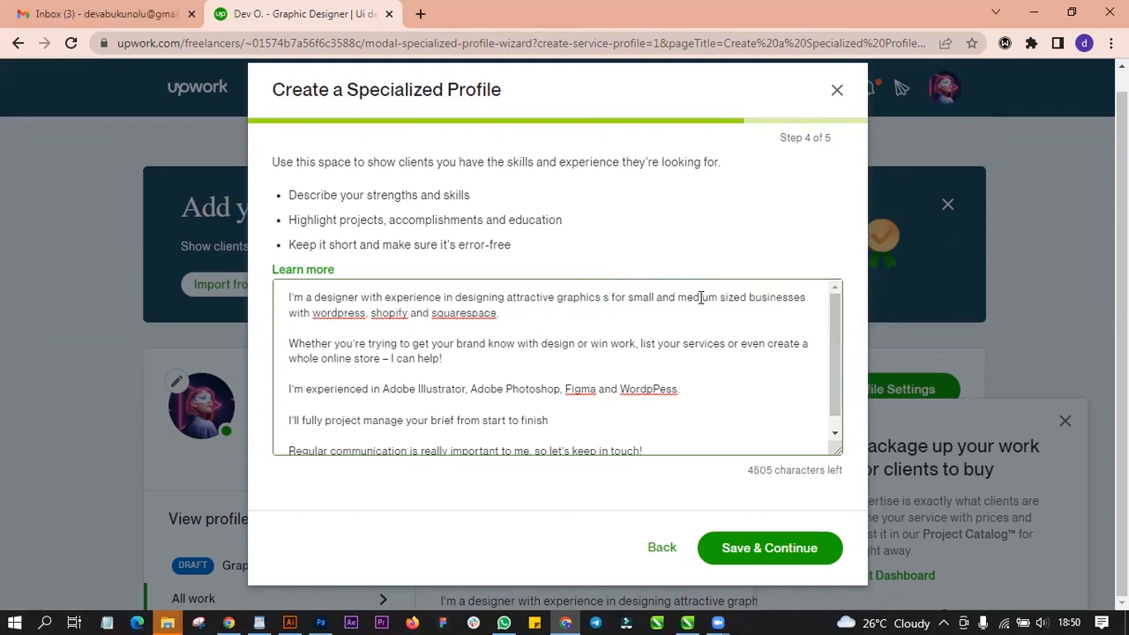
drag(315, 317, 507, 310)
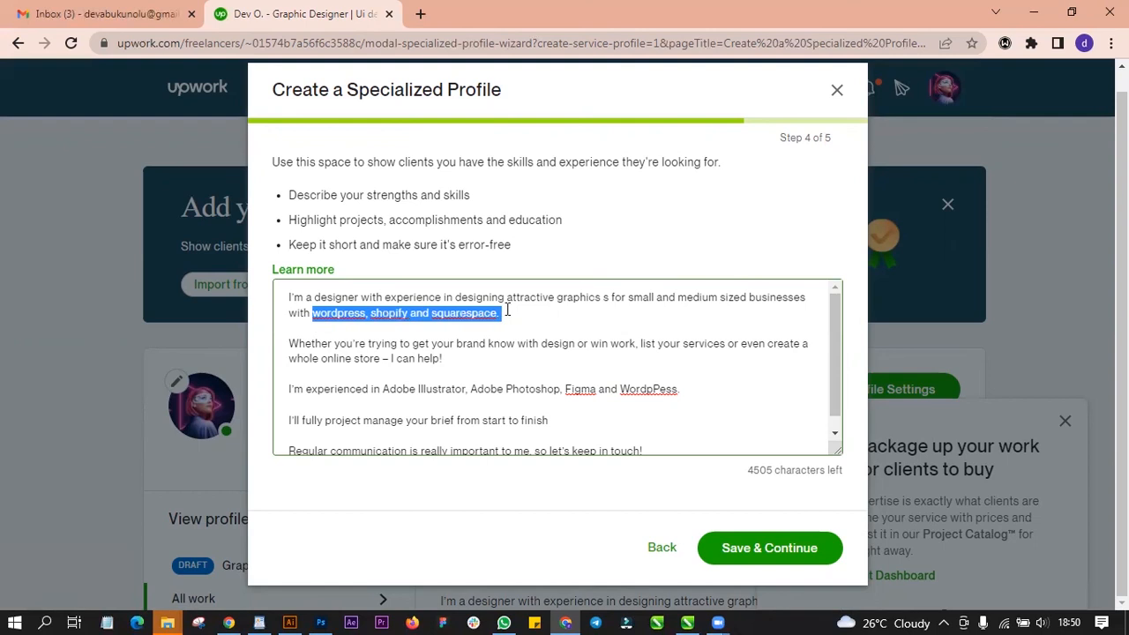
key(BackSpace)
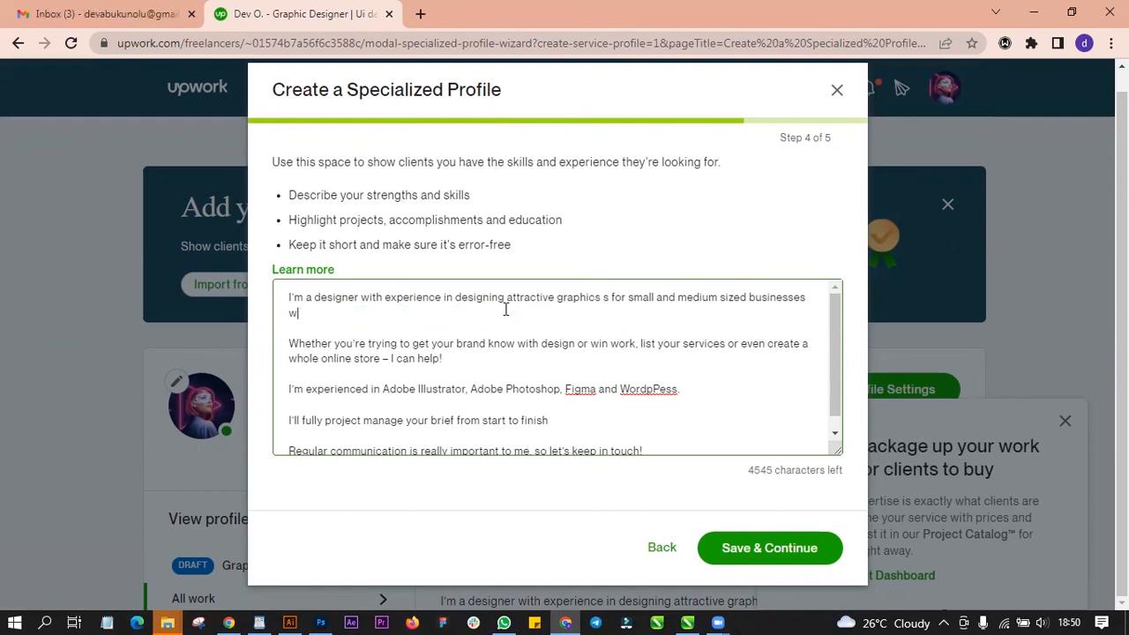
key(BackSpace)
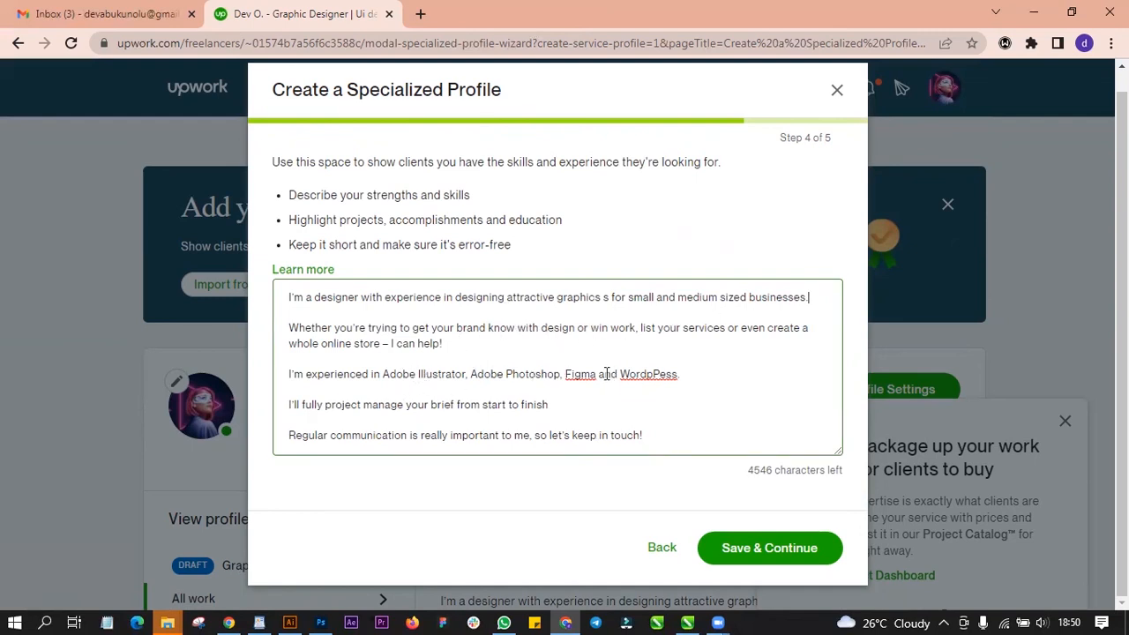
- Remove WordPress from the overview's software sentence so it ends with "Adobe Photoshop and Figma", and save the overview
drag(651, 379, 698, 381)
key(BackSpace)
key(BackSpace)
text(.)
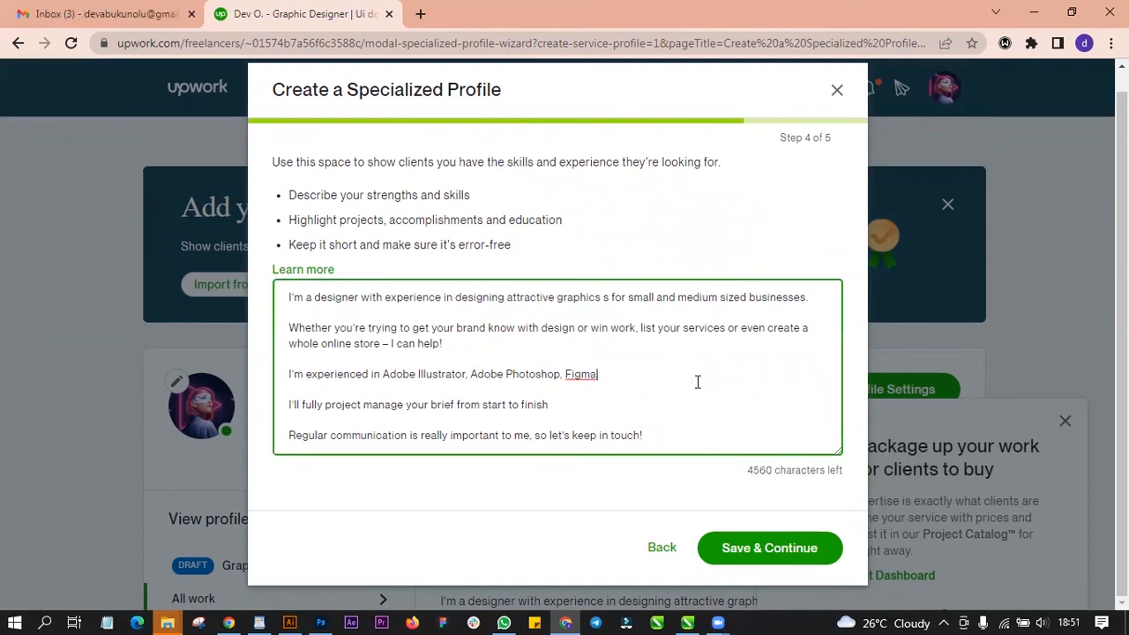
key(BackSpace)
text(and)
click(771, 547)
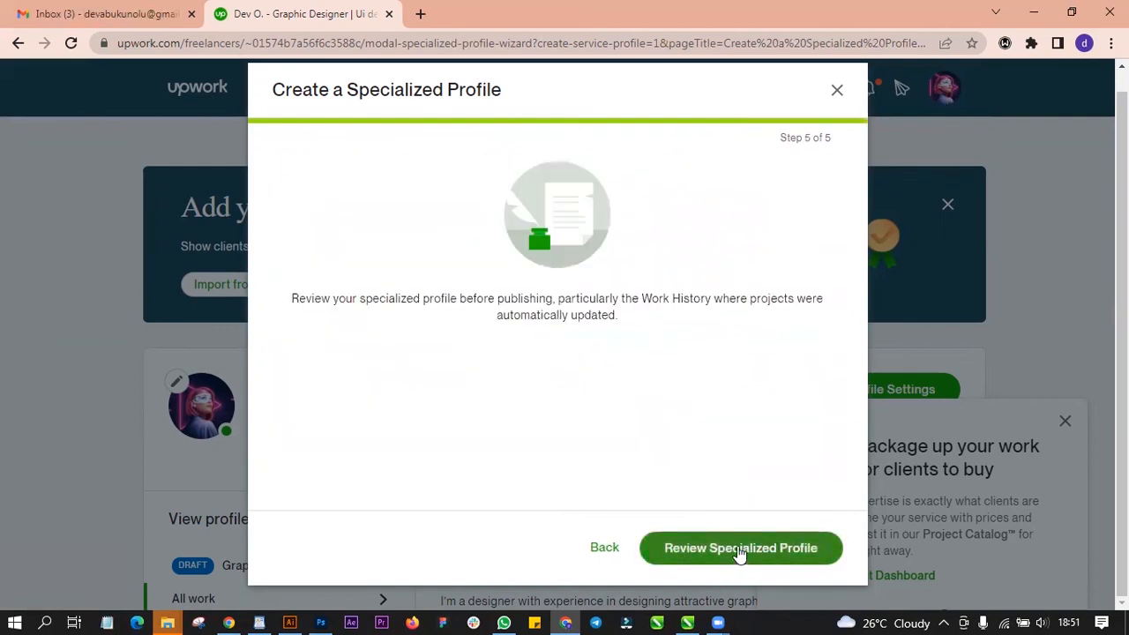
- Open the draft specialized profile for review and dismiss the prompt about packaging work for clients to buy
click(739, 548)
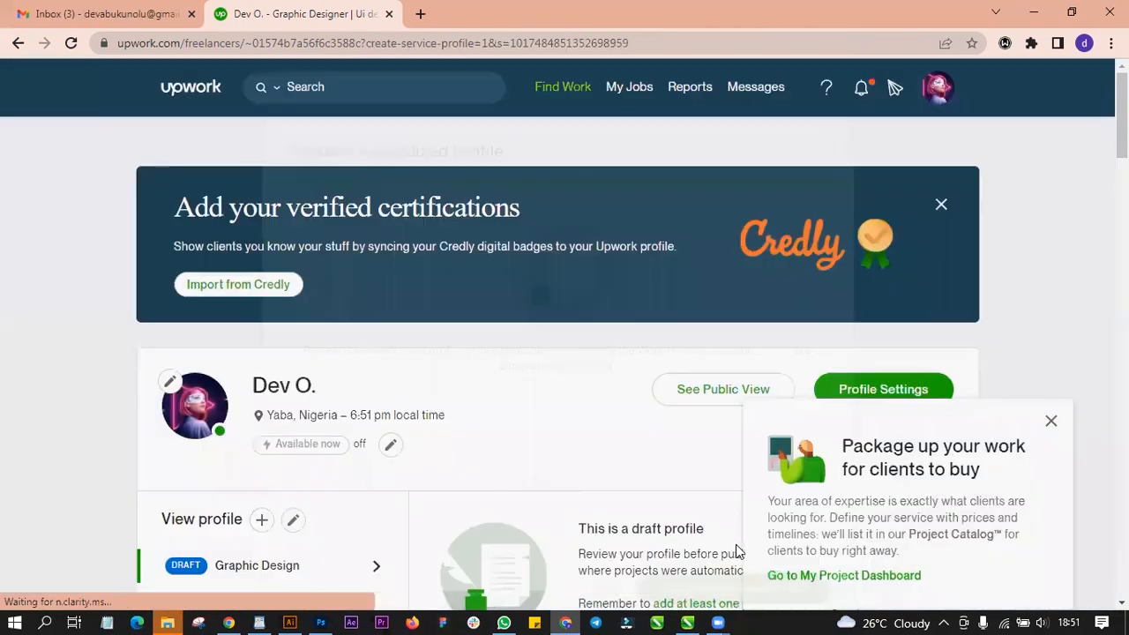
scroll(723, 549, down, 3)
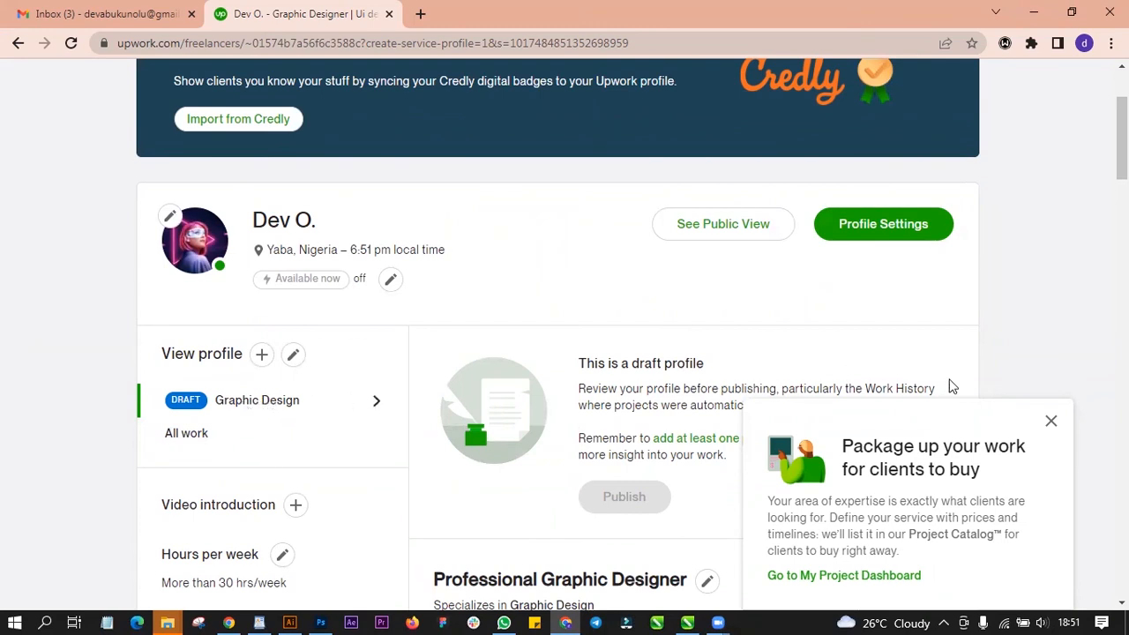
click(1051, 423)
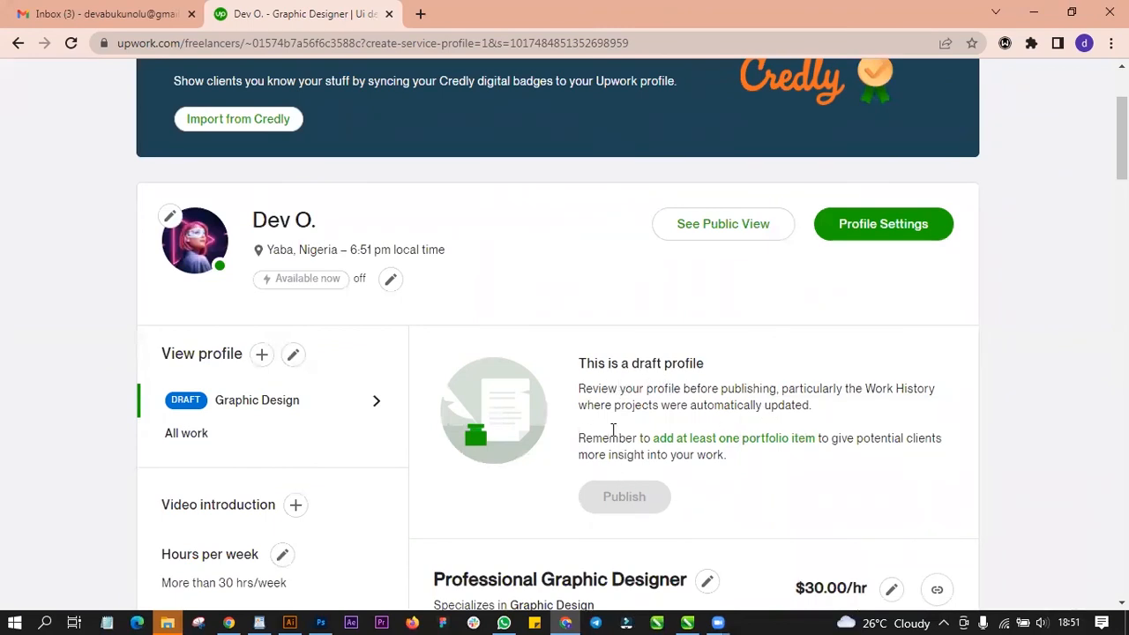
- Review the draft Graphic Design profile's overview, work history, portfolio and skills sections, and dismiss the verified certifications banner
scroll(700, 459, down, 1)
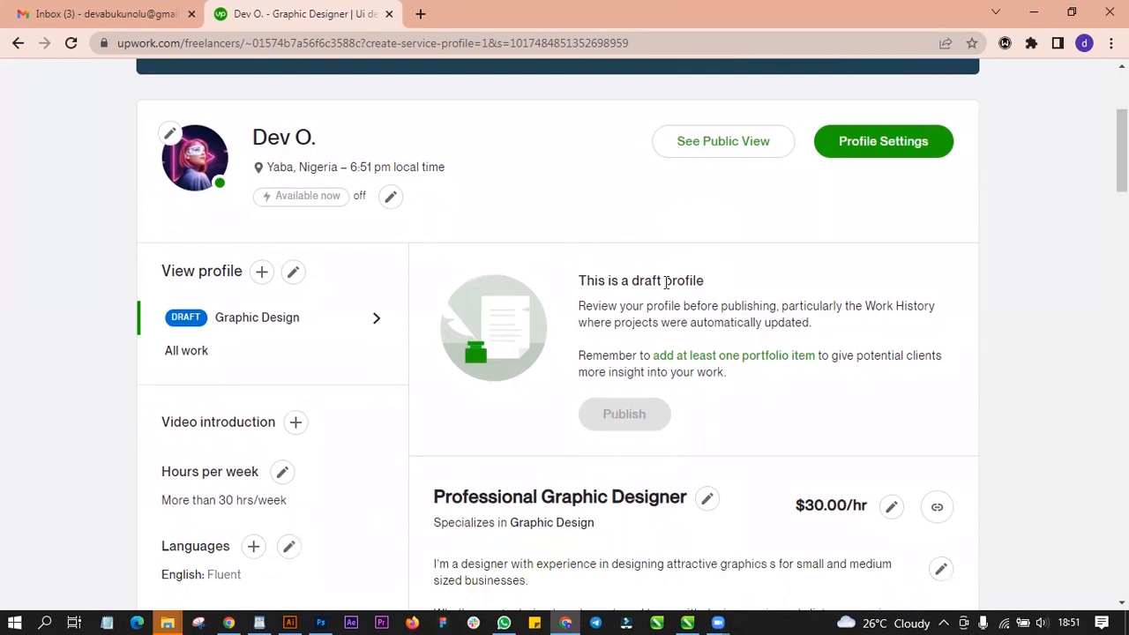
scroll(604, 355, down, 3)
scroll(600, 358, up, 2)
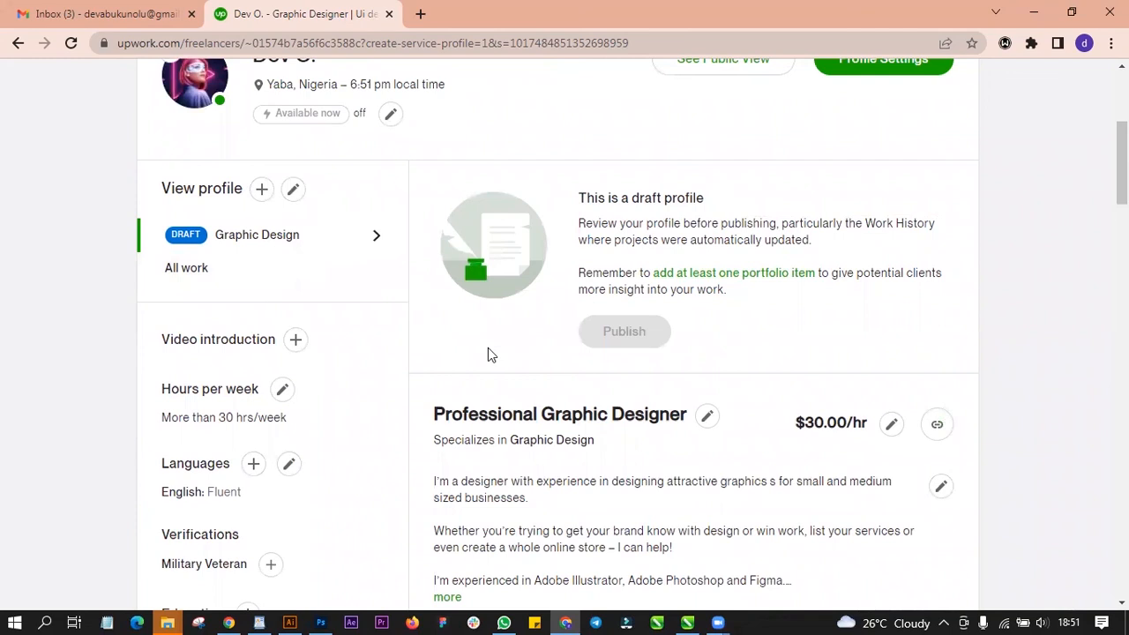
scroll(761, 496, down, 5)
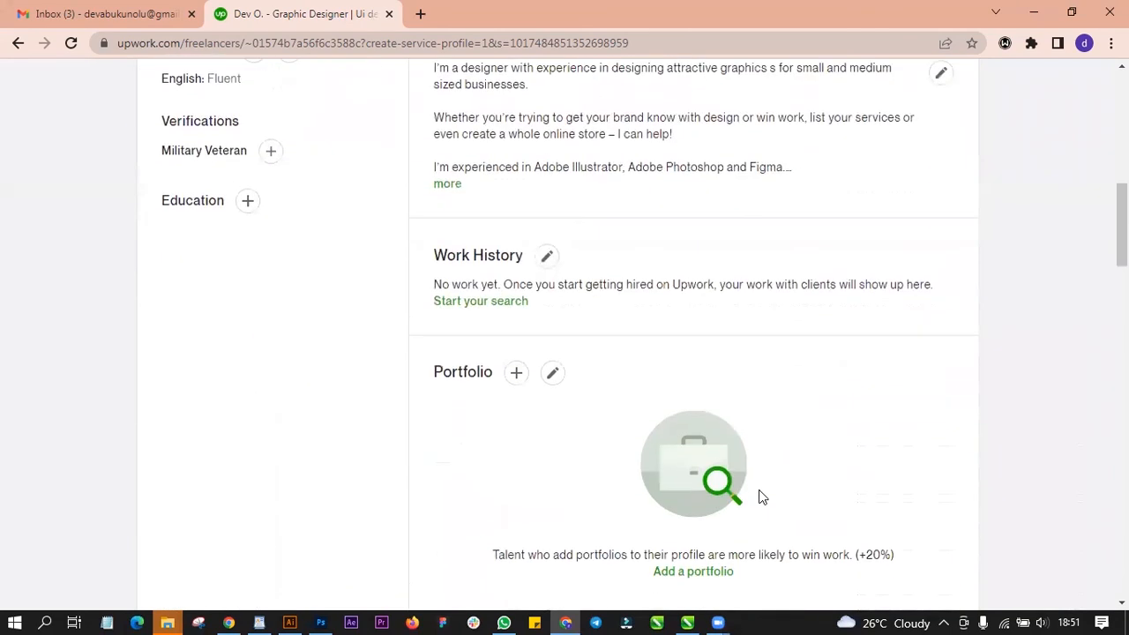
scroll(771, 494, down, 2)
scroll(767, 489, down, 1)
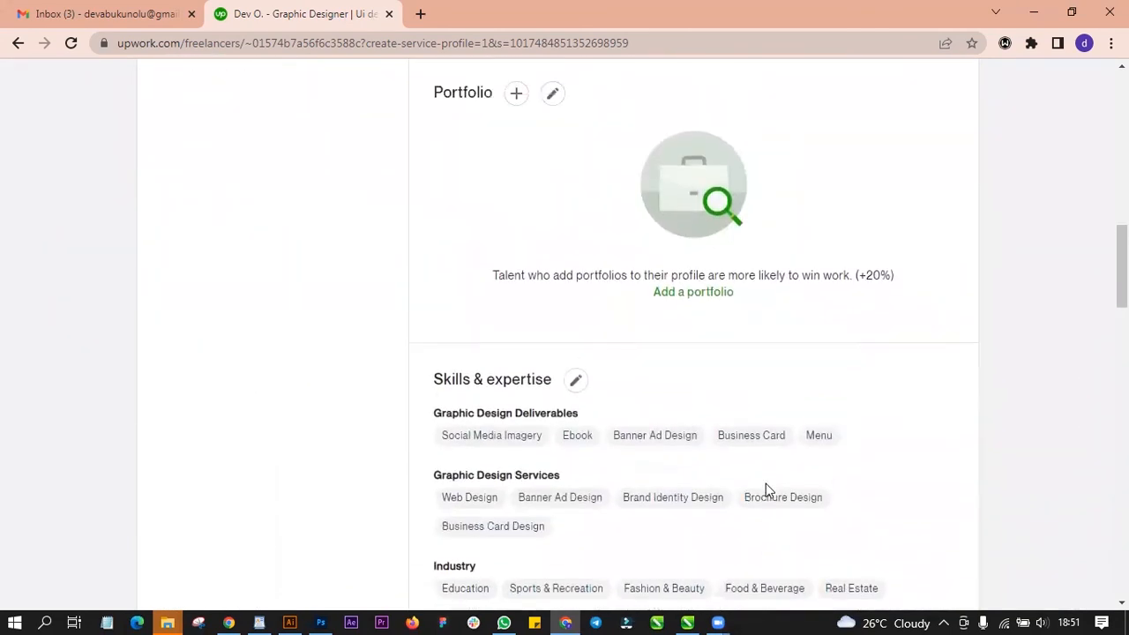
scroll(765, 483, up, 8)
scroll(764, 480, up, 3)
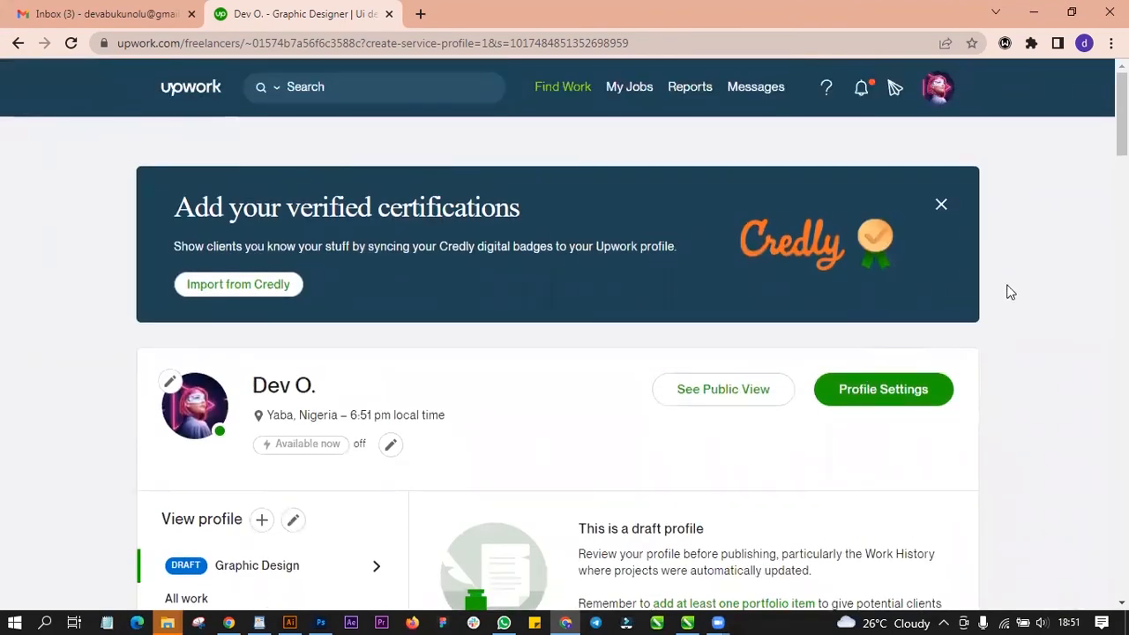
click(941, 206)
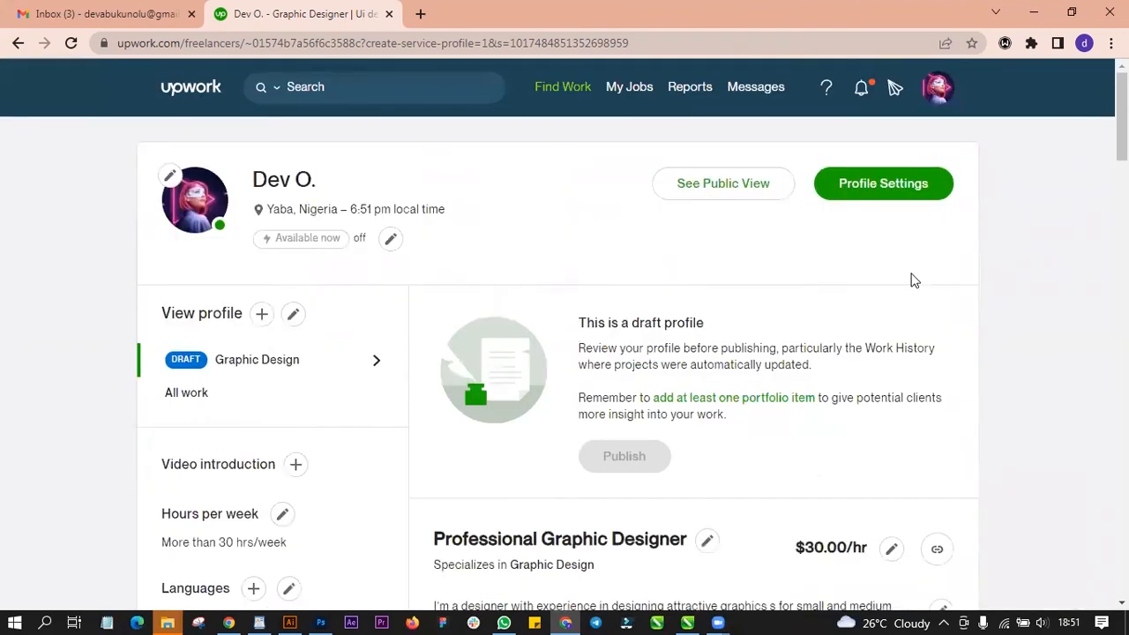